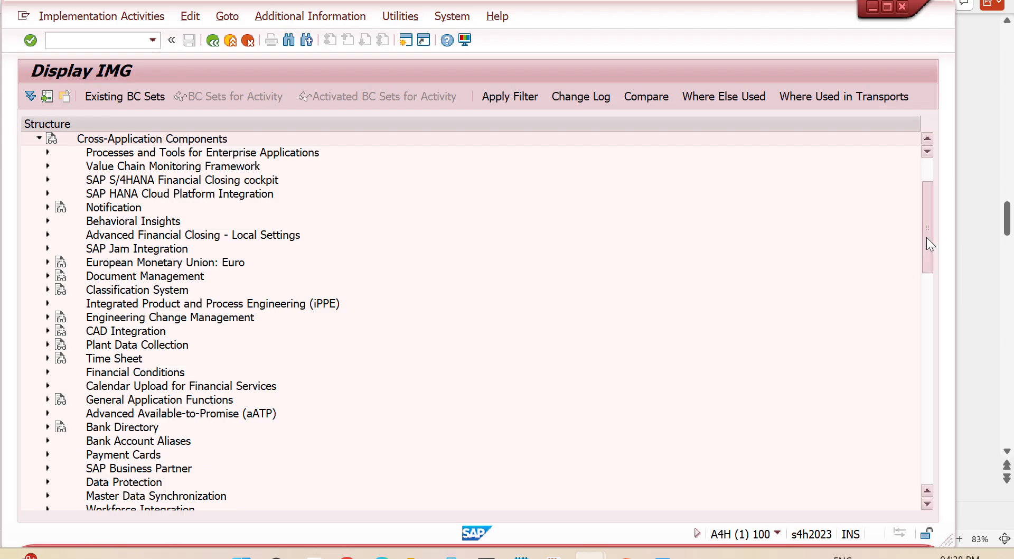
Step: Open the Define Availability Checking Group activity under Advanced Available-to-Promise (aATP), Define Availability Checking Groups
left_click_drag(926, 237, 927, 293)
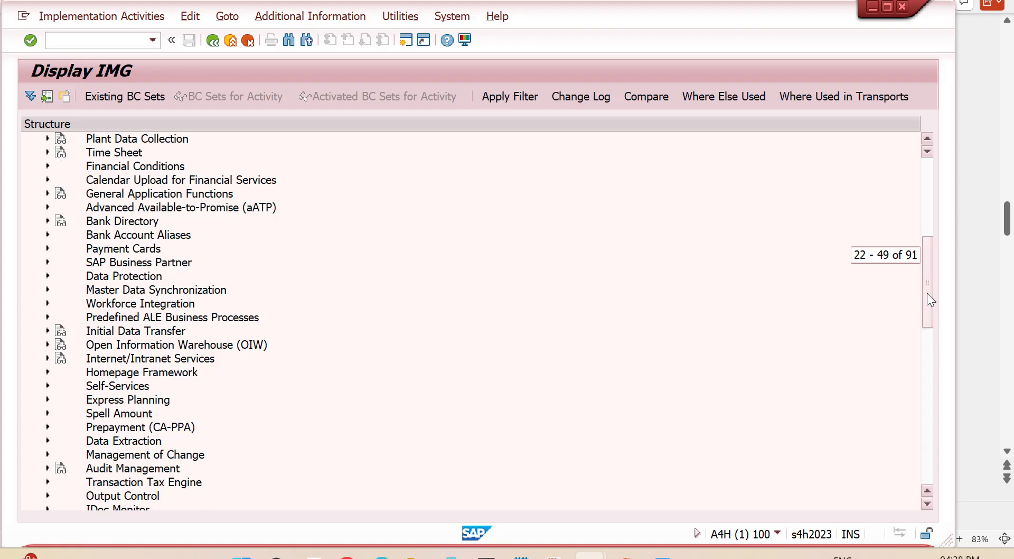
left_click(45, 207)
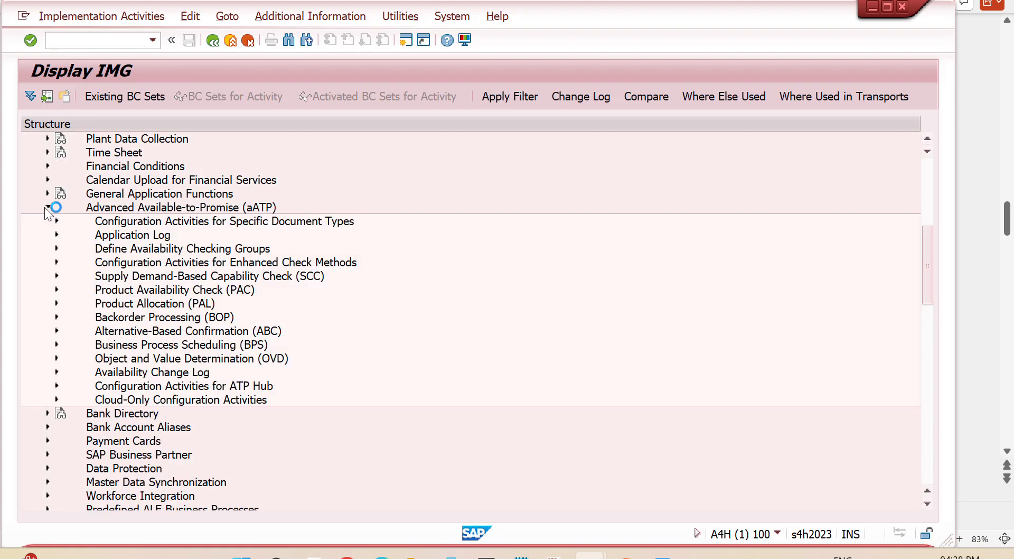
left_click(56, 248)
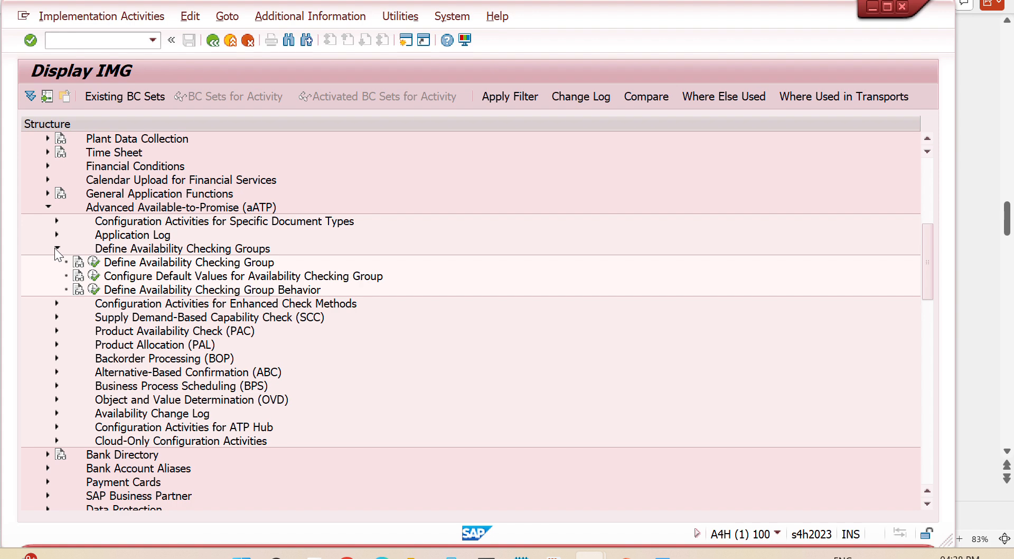
left_click(94, 263)
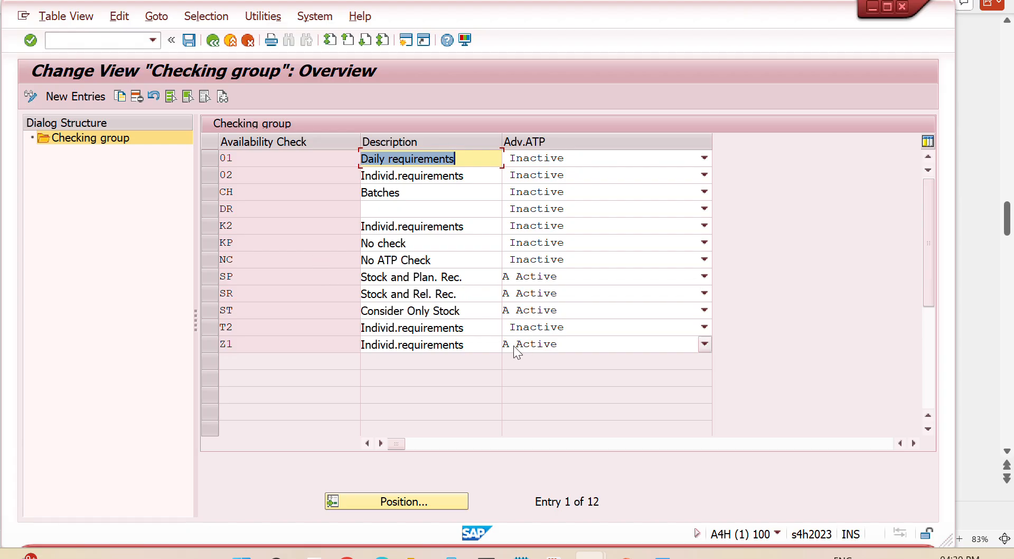
Step: Copy checking group Z1 with its dependent entries to a new group Z2 described as "sap navigaor check"
left_click(216, 345)
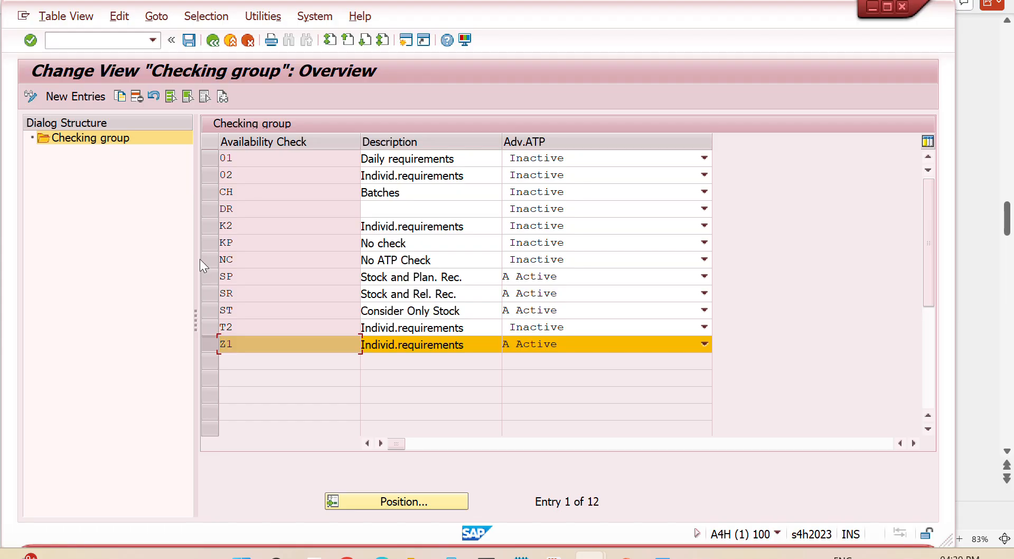
left_click(119, 96)
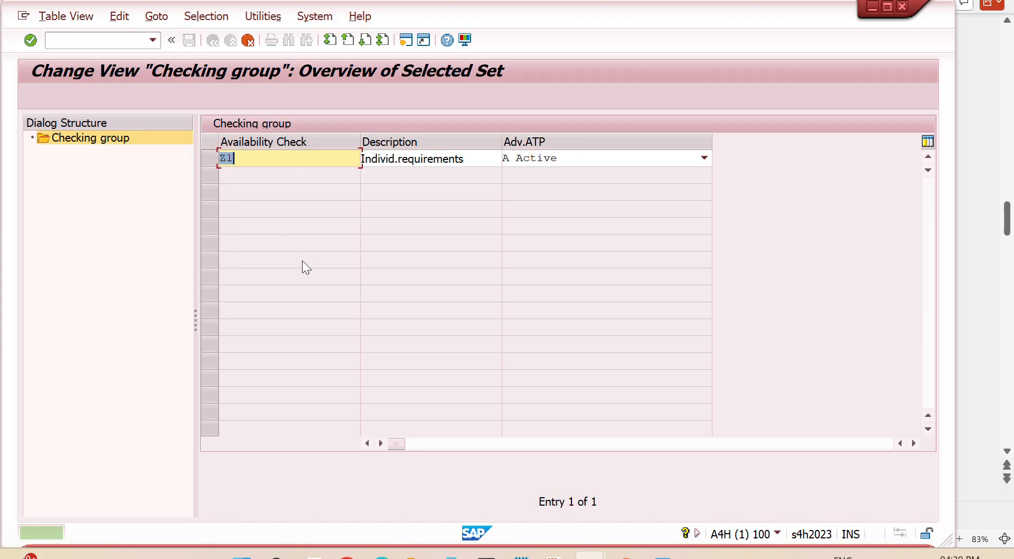
type("z2")
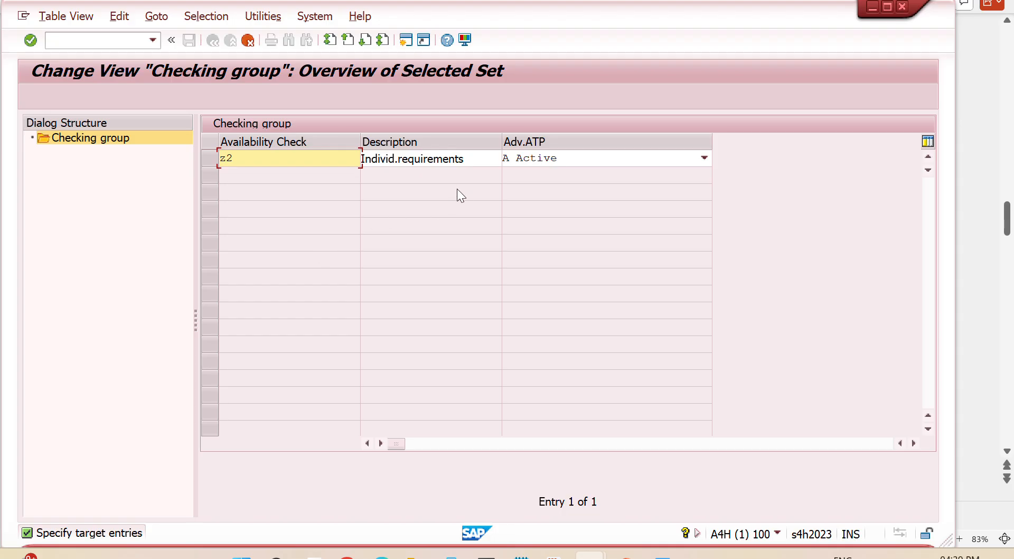
left_click_drag(468, 159, 173, 160)
key("BackSpace")
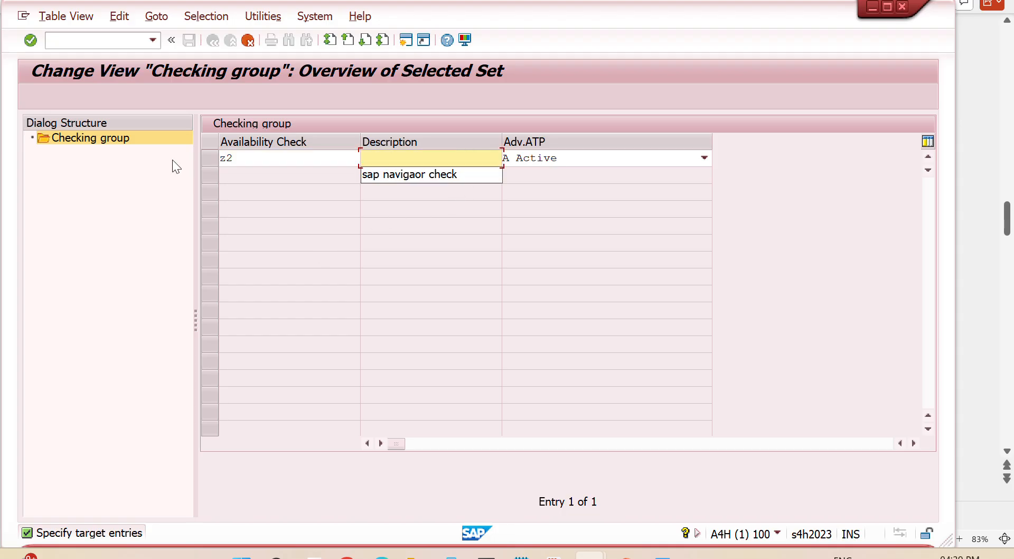
key("Down")
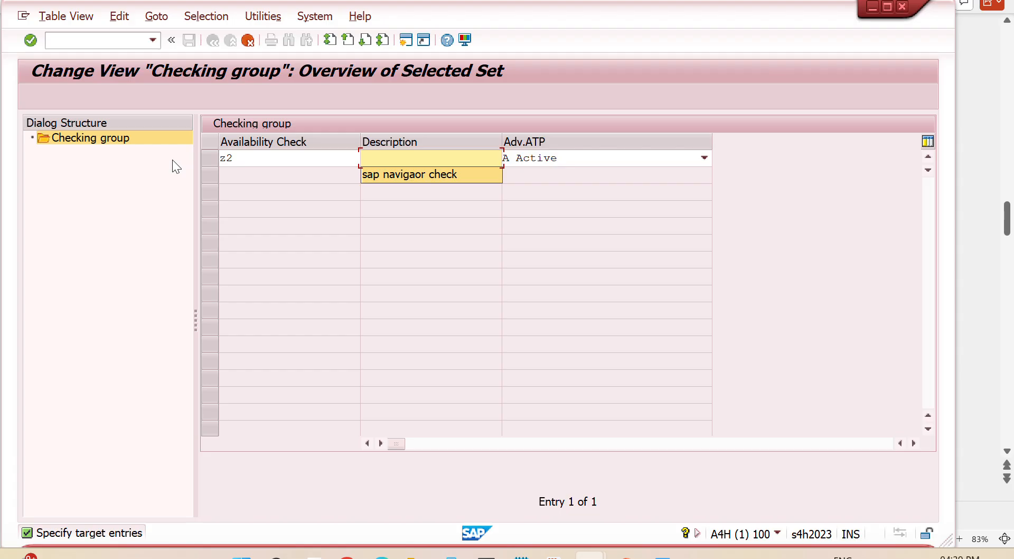
key("Return")
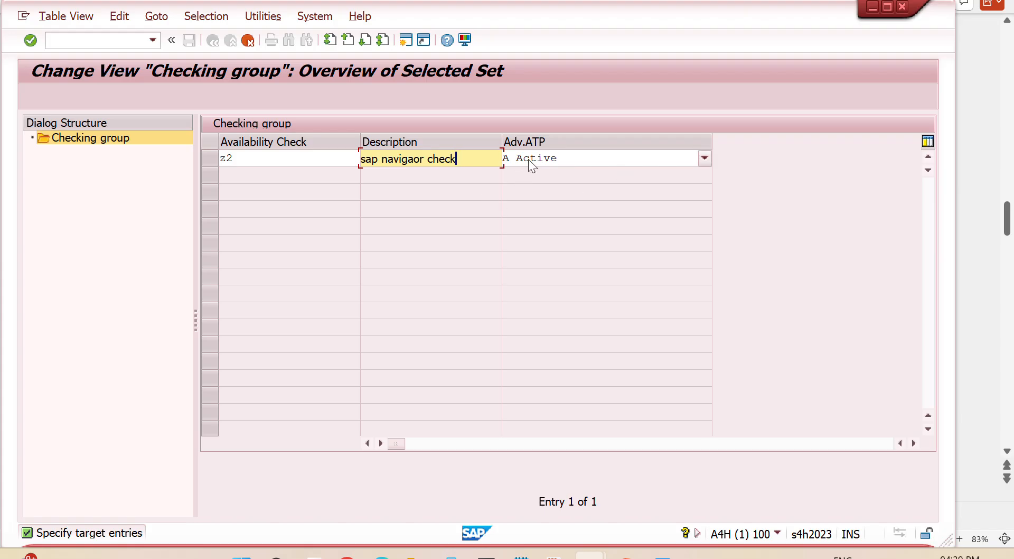
key("Return")
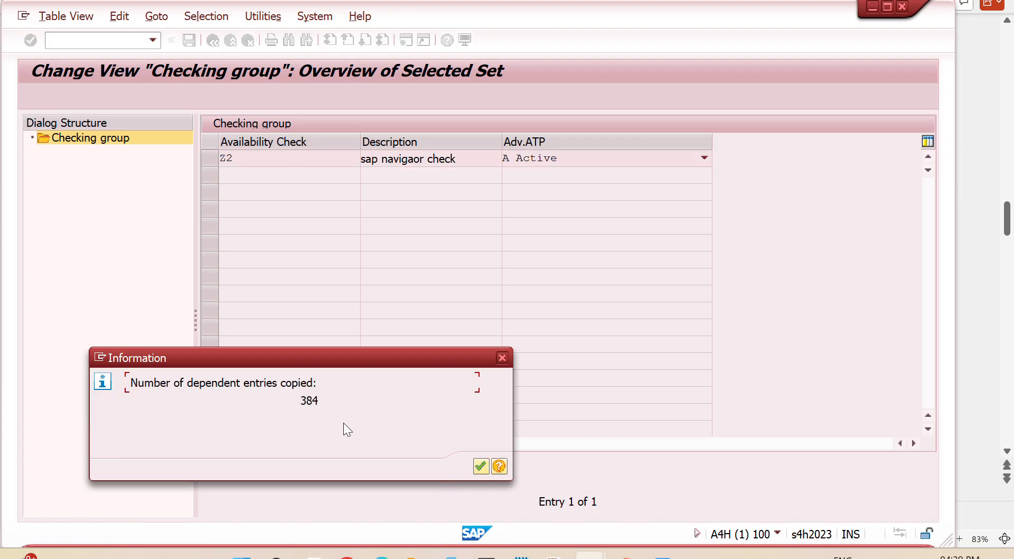
left_click(480, 467)
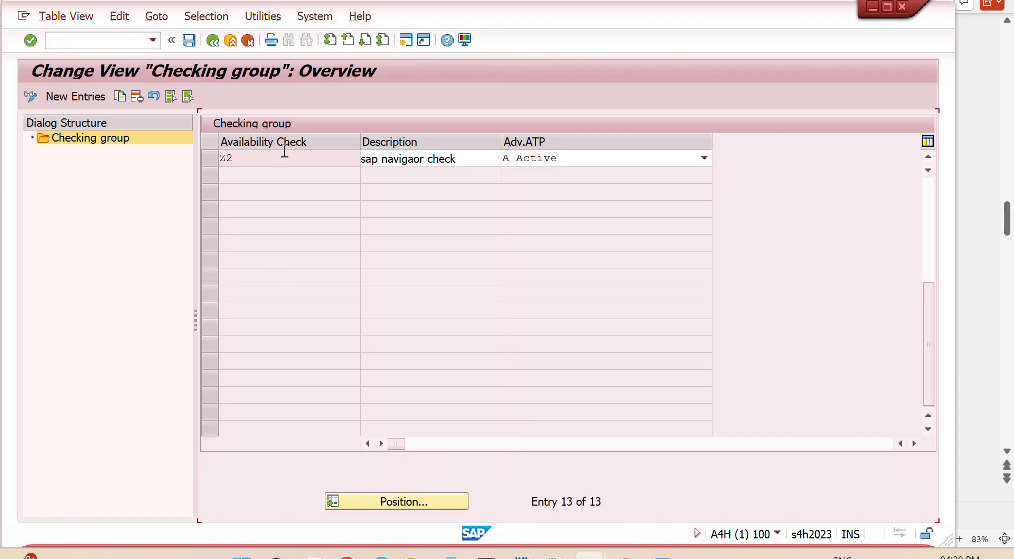
Step: Save the new checking group in the proposed ABC TECH customizing request and return to the IMG structure
left_click(189, 46)
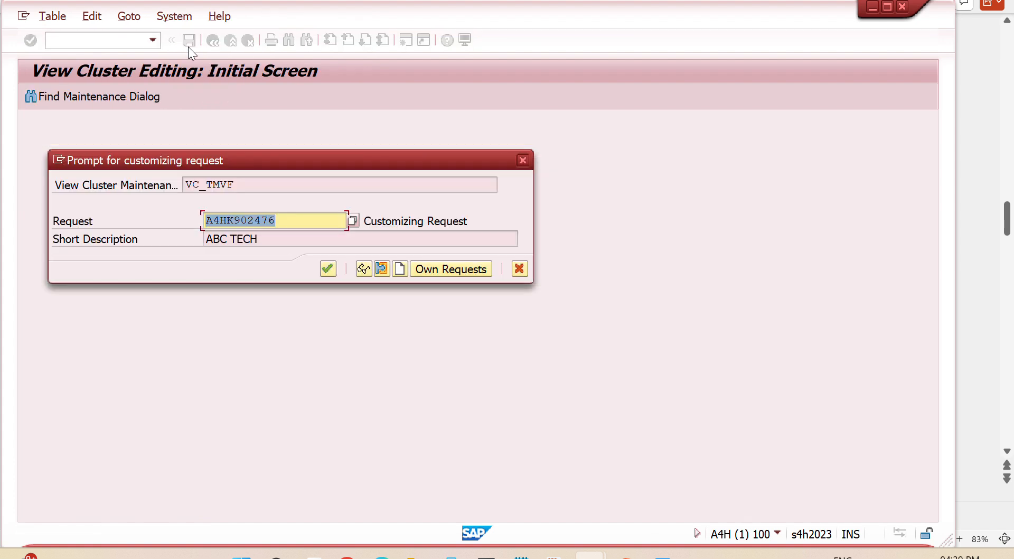
left_click(327, 269)
left_click(327, 268)
left_click(328, 268)
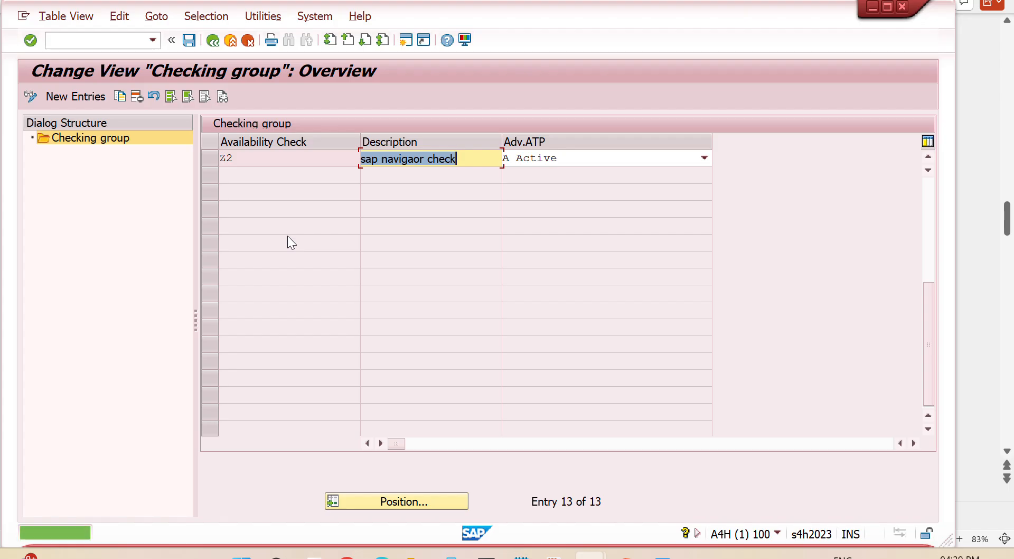
left_click(215, 43)
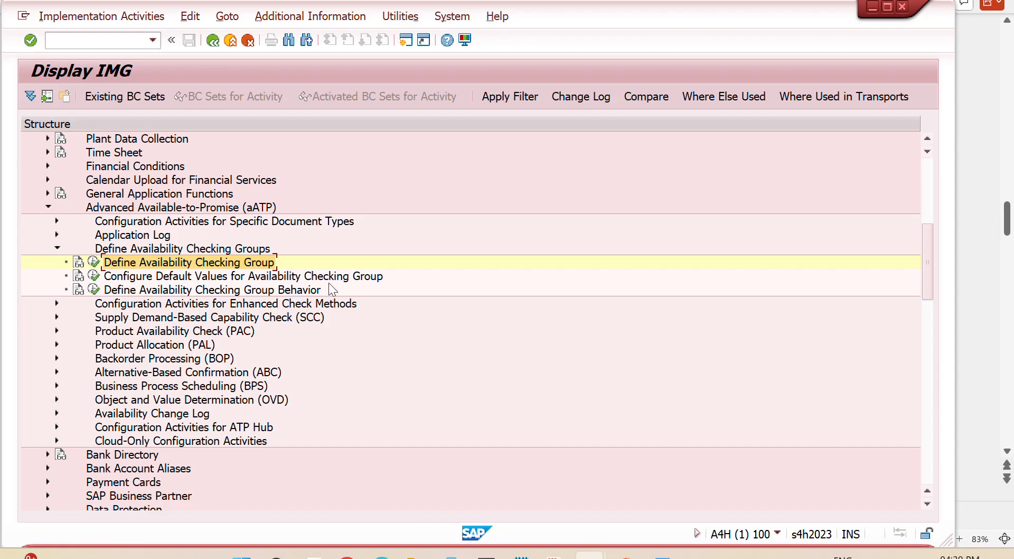
Step: Review the default checking group values per material type and plant, then return and collapse Define Availability Checking Groups
left_click(94, 276)
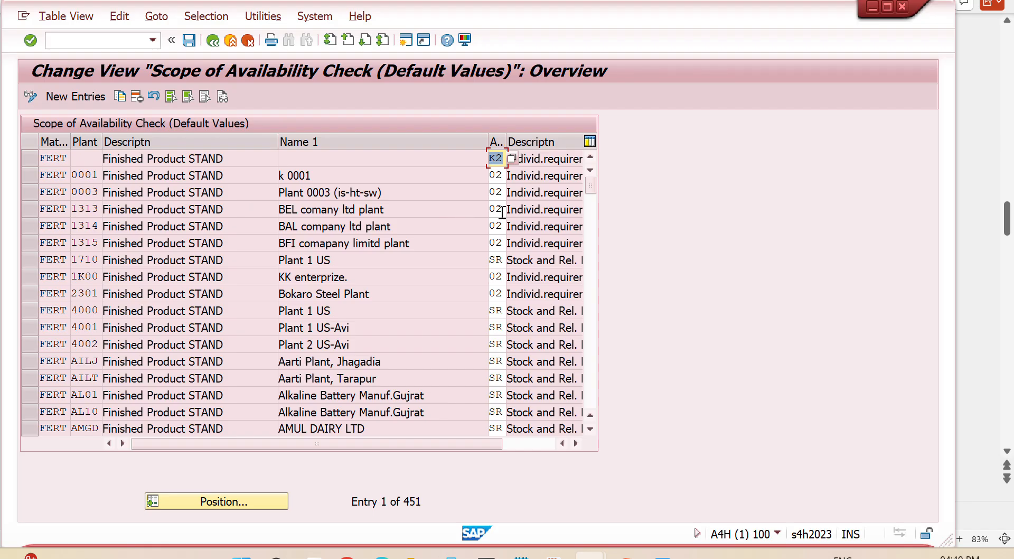
left_click(213, 40)
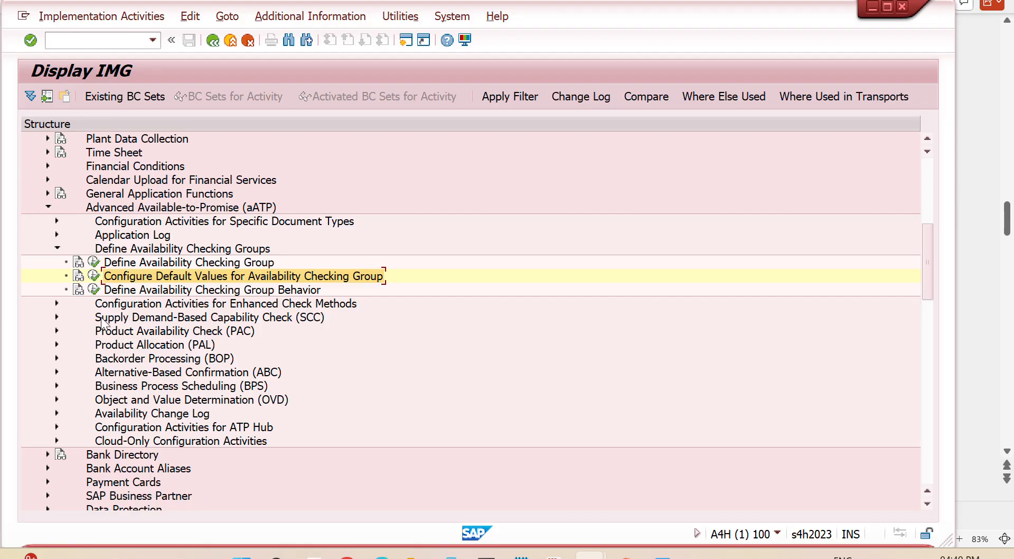
left_click(57, 249)
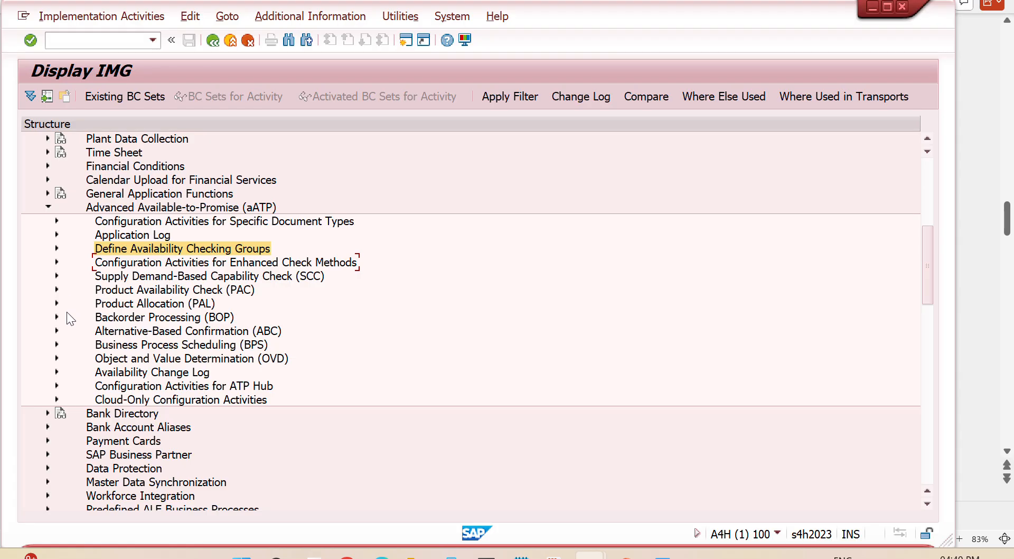
Step: View the Sales Order checking rule A in the Product Availability Check (PAC) business scenarios, then return to the IMG structure
left_click(56, 290)
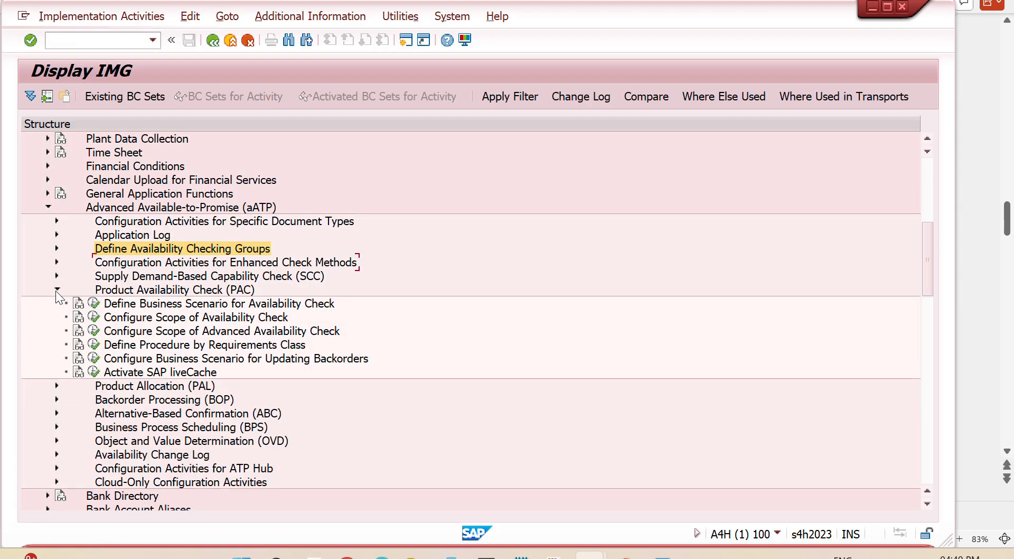
left_click(95, 304)
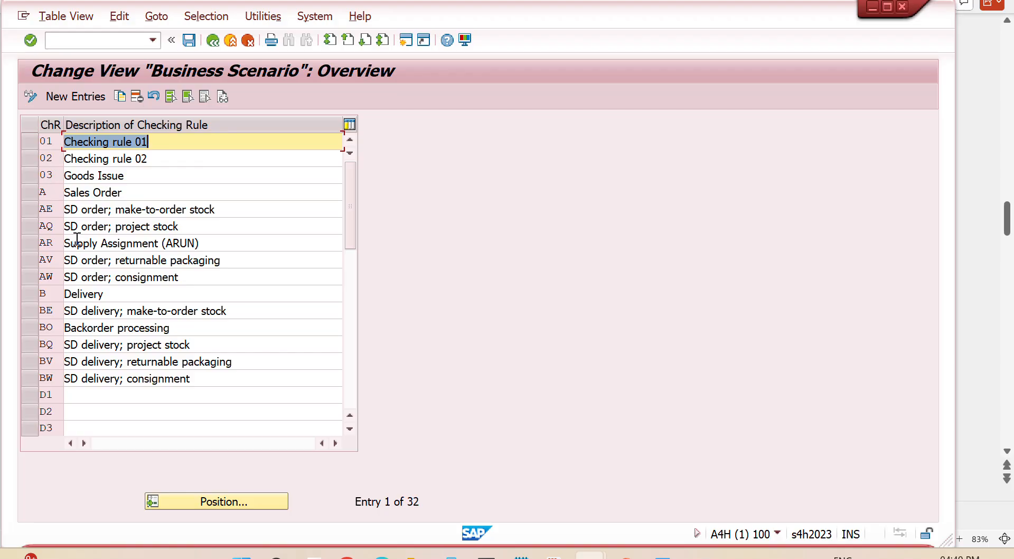
left_click(35, 198)
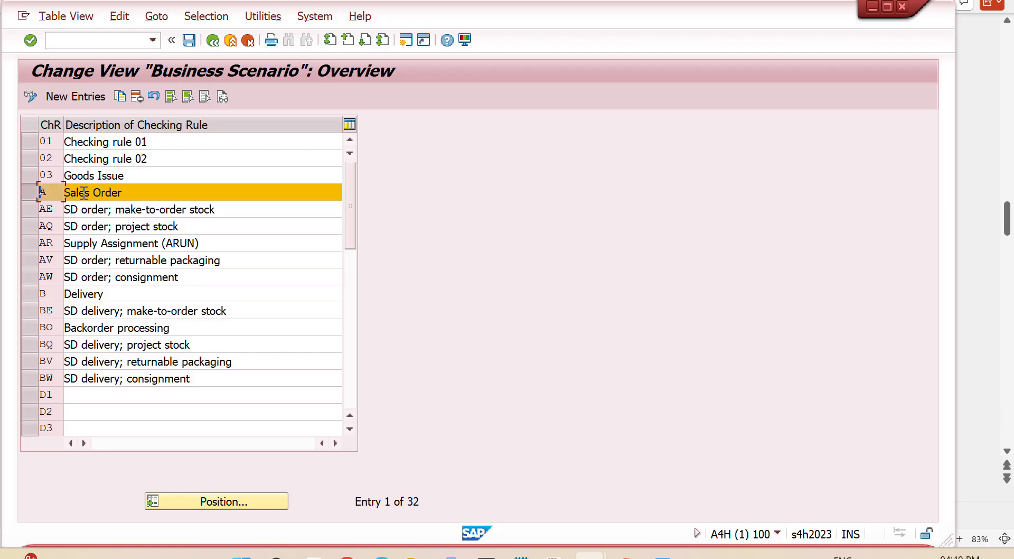
left_click(214, 42)
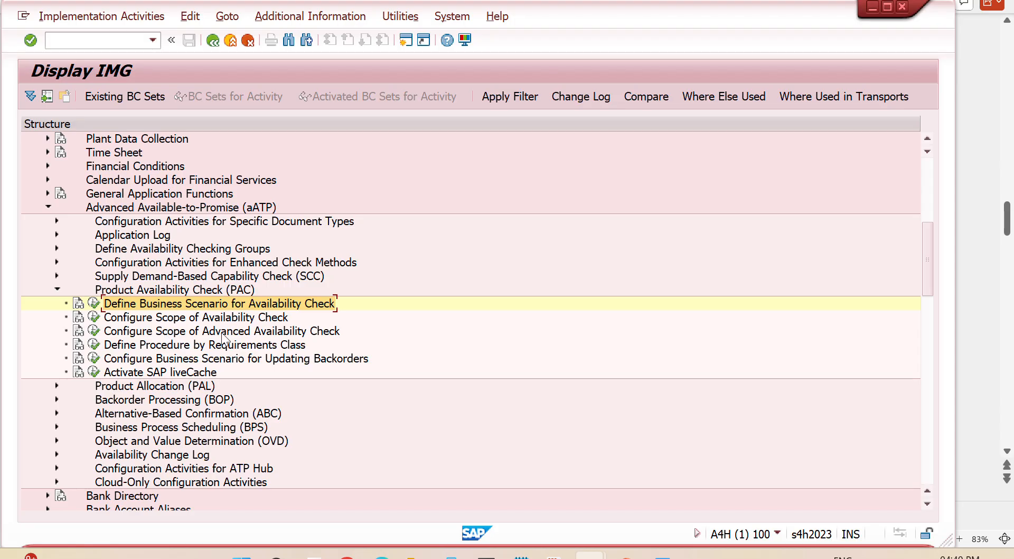
Step: Try to add a new Scope of Availability Check entry for checking group Z2, then discard it and return to the IMG structure
left_click(94, 318)
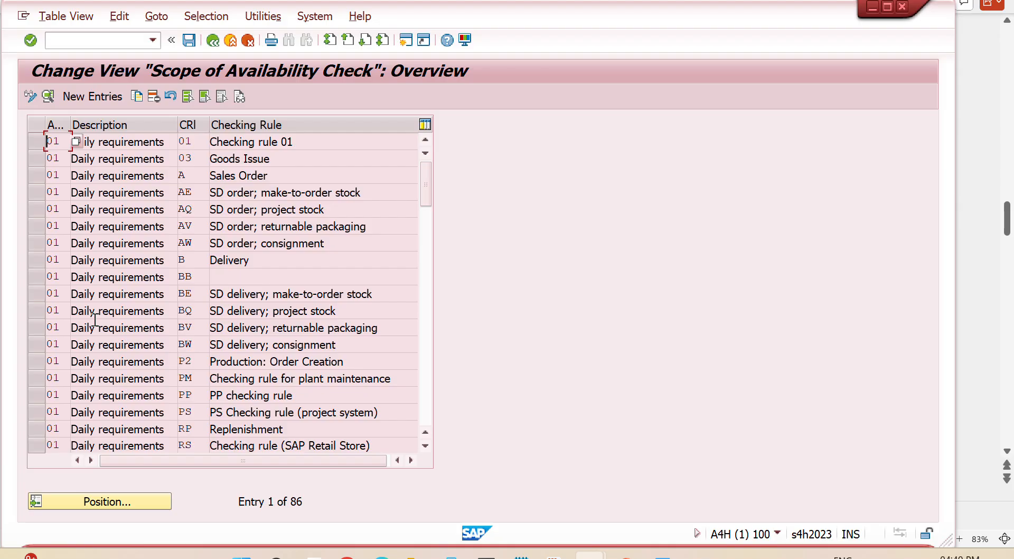
left_click_drag(426, 188, 421, 462)
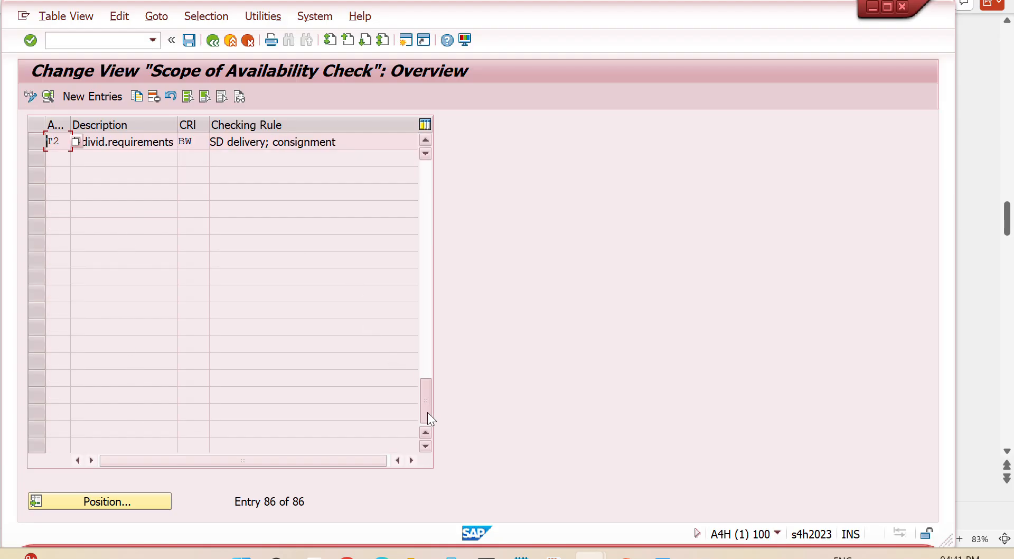
left_click_drag(427, 412, 429, 397)
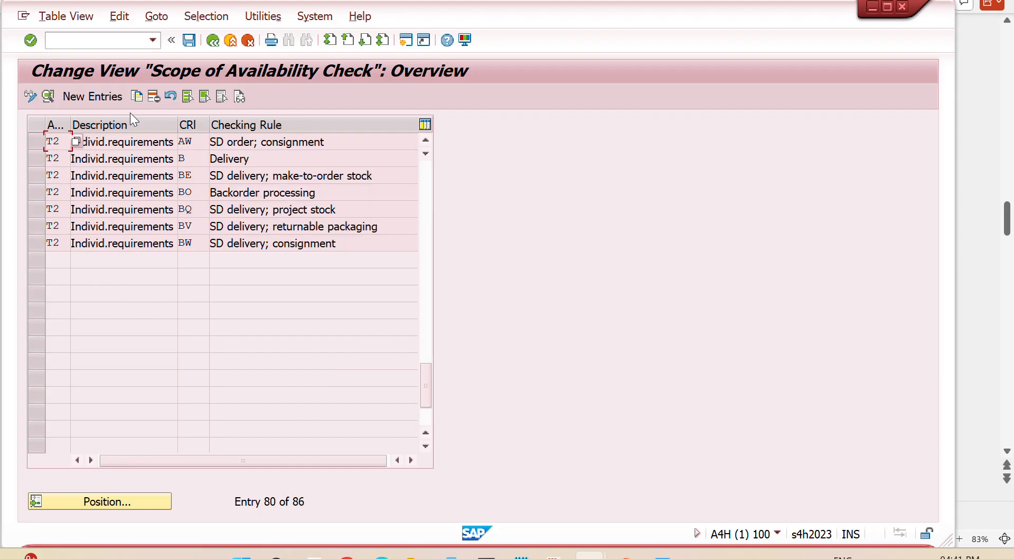
left_click(100, 94)
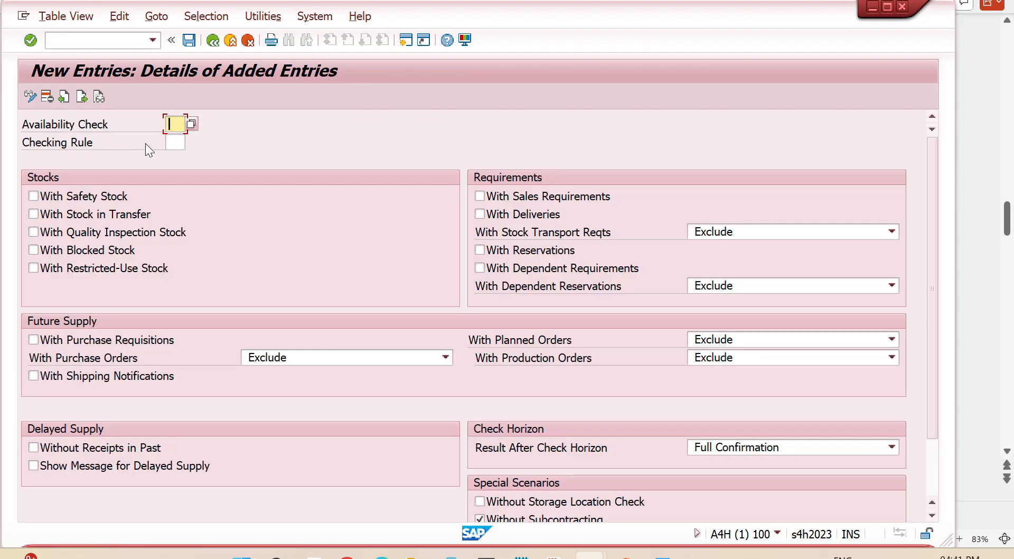
type("Z2")
key("Return")
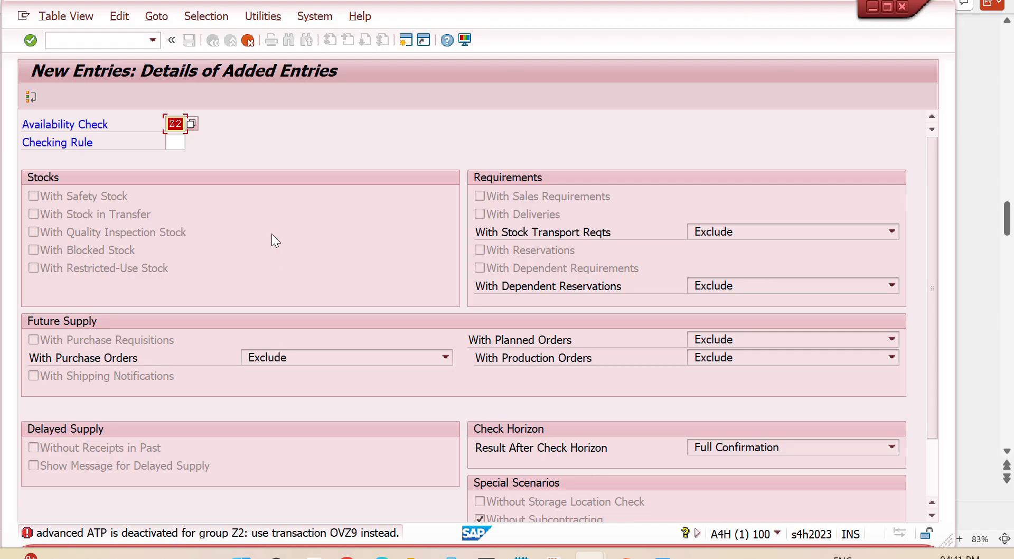
left_click(246, 42)
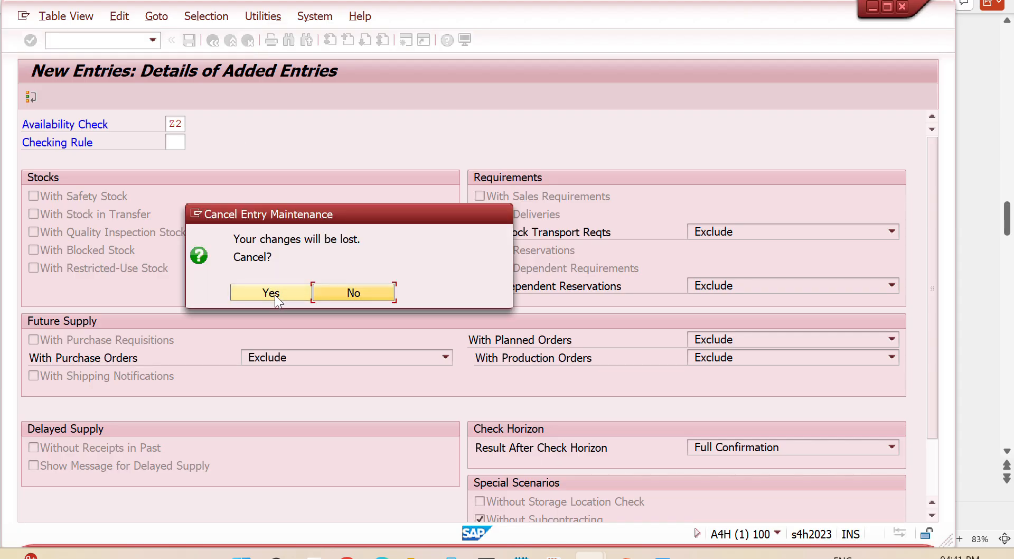
left_click(275, 294)
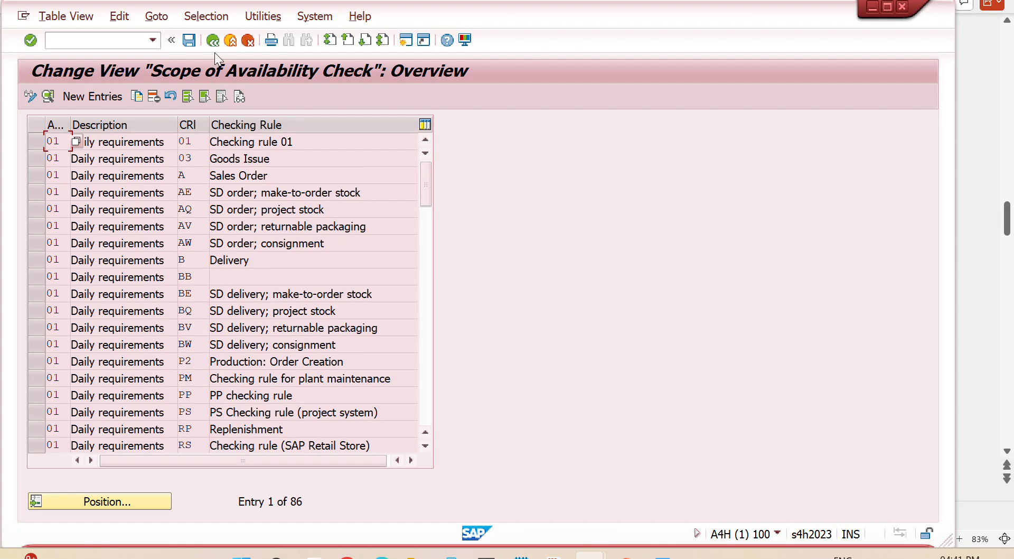
left_click(212, 41)
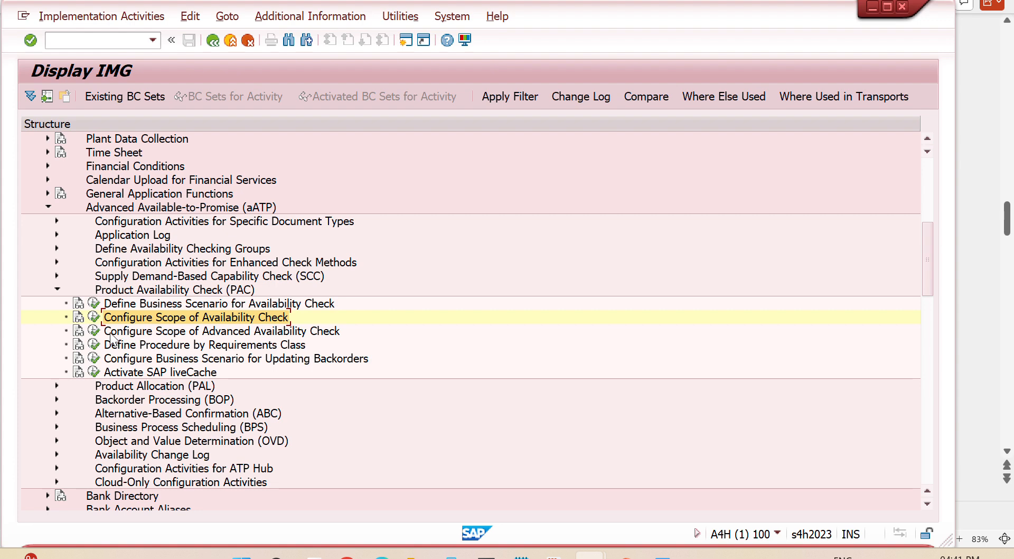
Step: In Configure Scope of Advanced Availability Check, open the details of checking group Z2 with checking rule A (Sales Order)
left_click(93, 330)
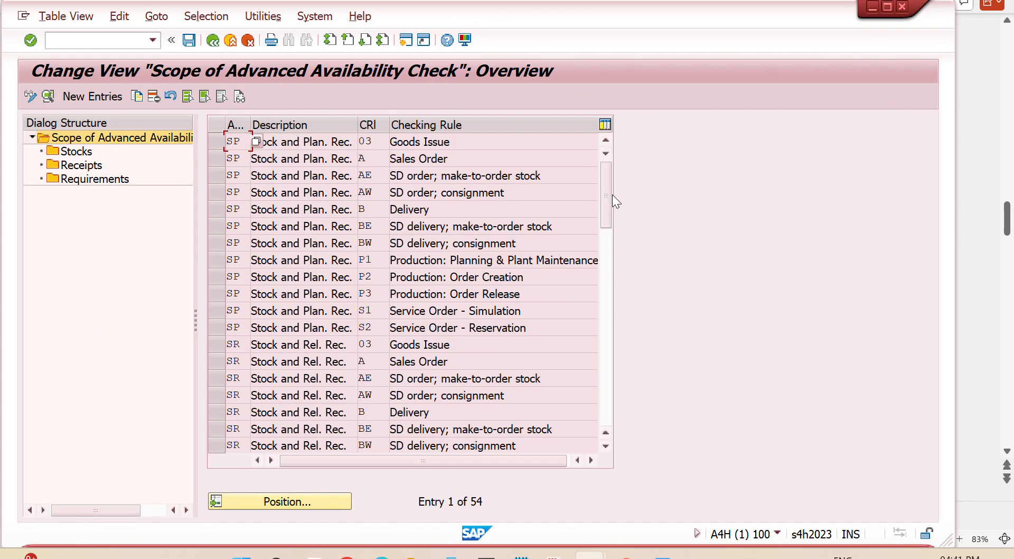
left_click_drag(605, 211, 594, 369)
left_click(217, 294)
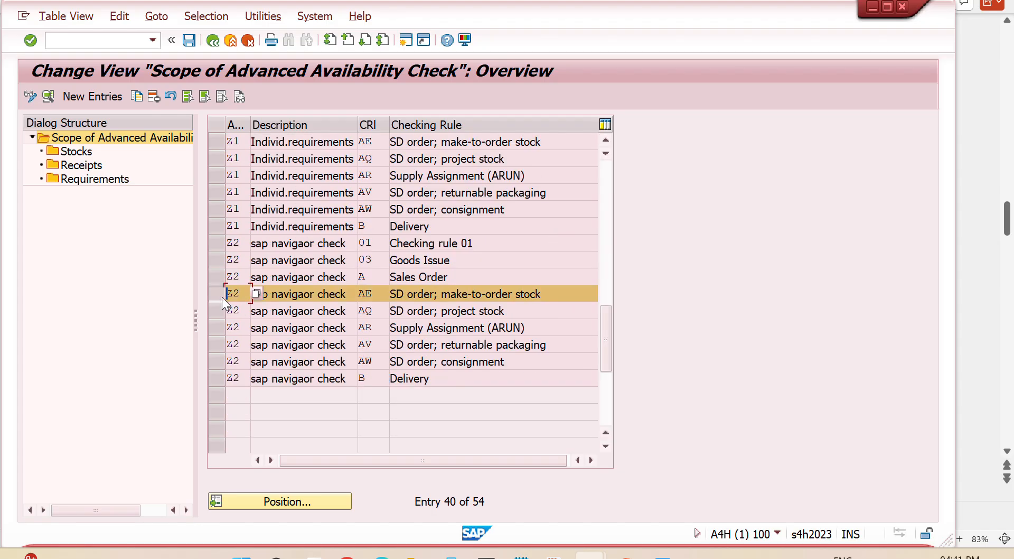
left_click(220, 277)
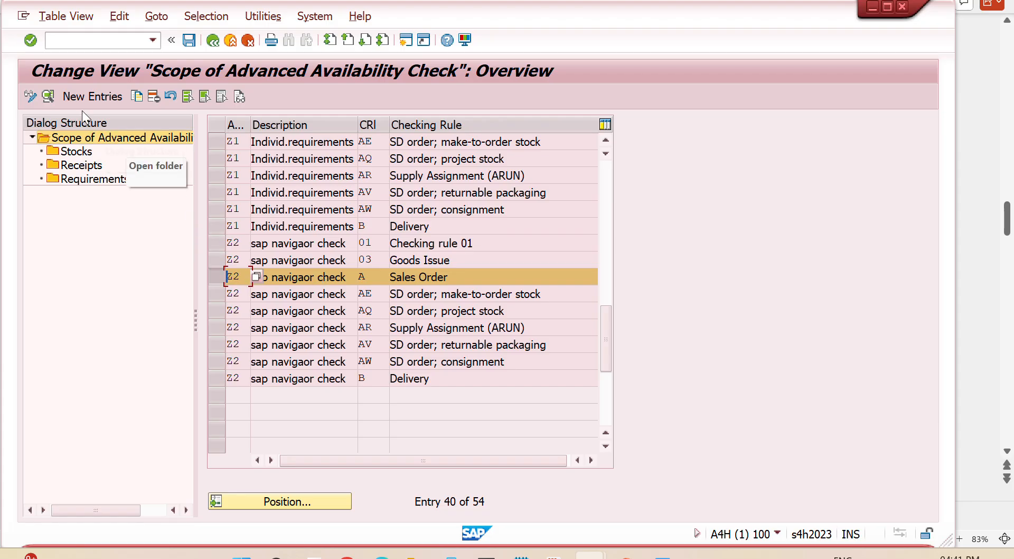
left_click(49, 97)
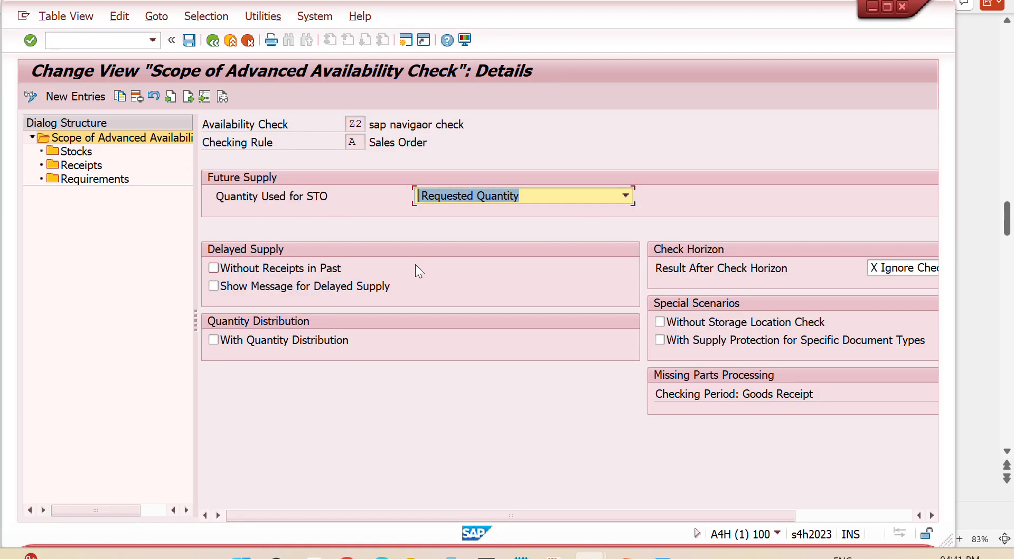
Step: In the Stocks of checking group Z2 with rule A, include Safety Stock (SH) and Quality Inspection Stock (S2) in the check
left_click(85, 154)
left_click(84, 166)
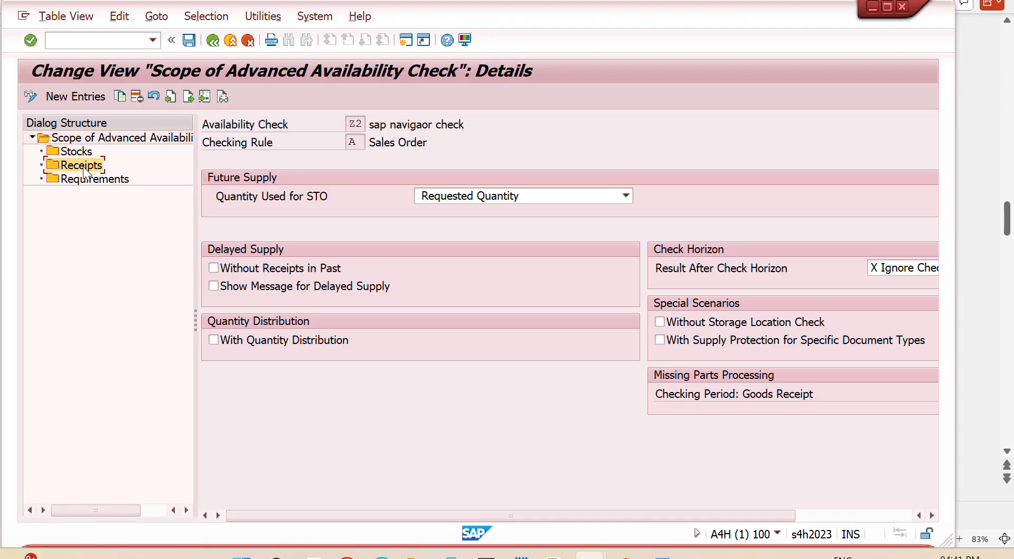
left_click(82, 179)
left_click(75, 151)
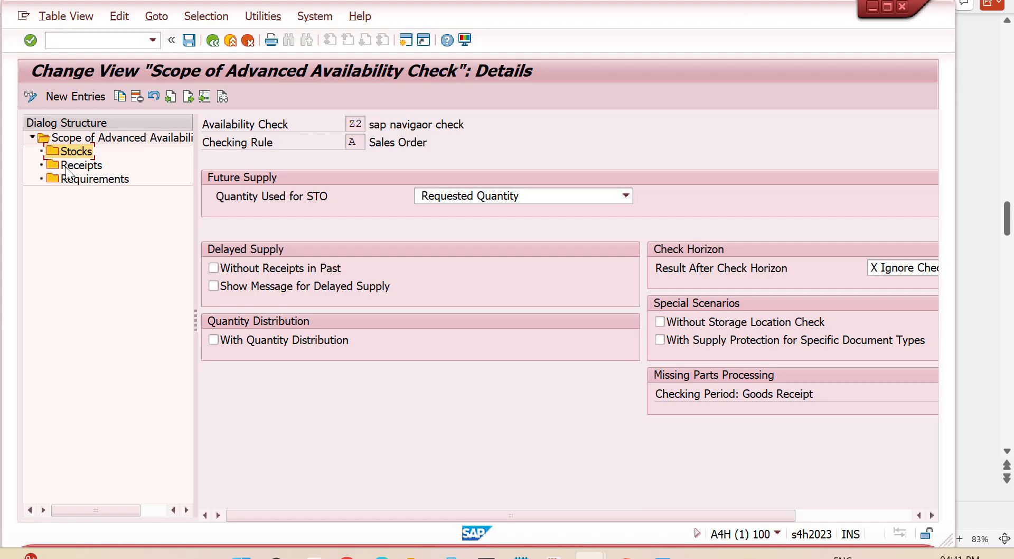
double_click(71, 151)
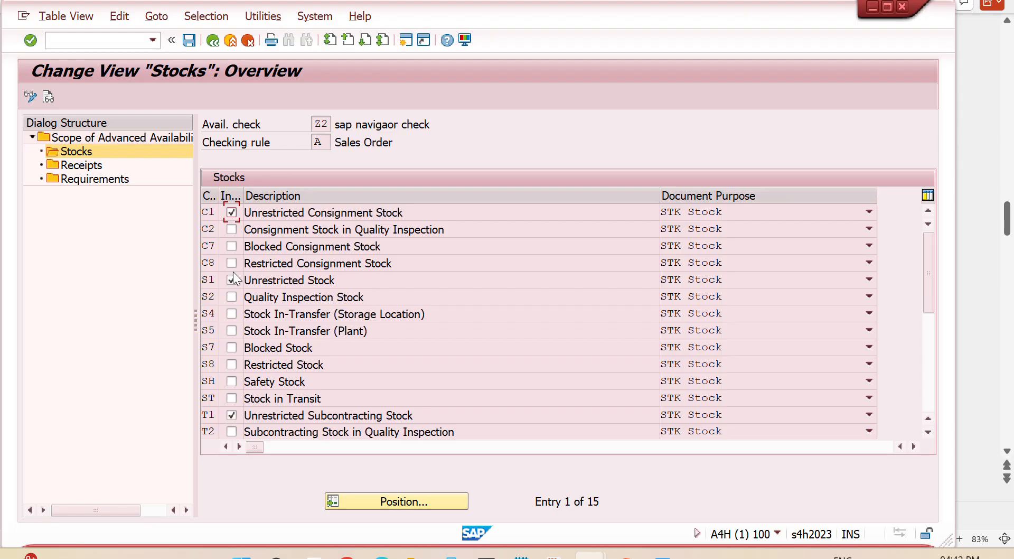
left_click(231, 383)
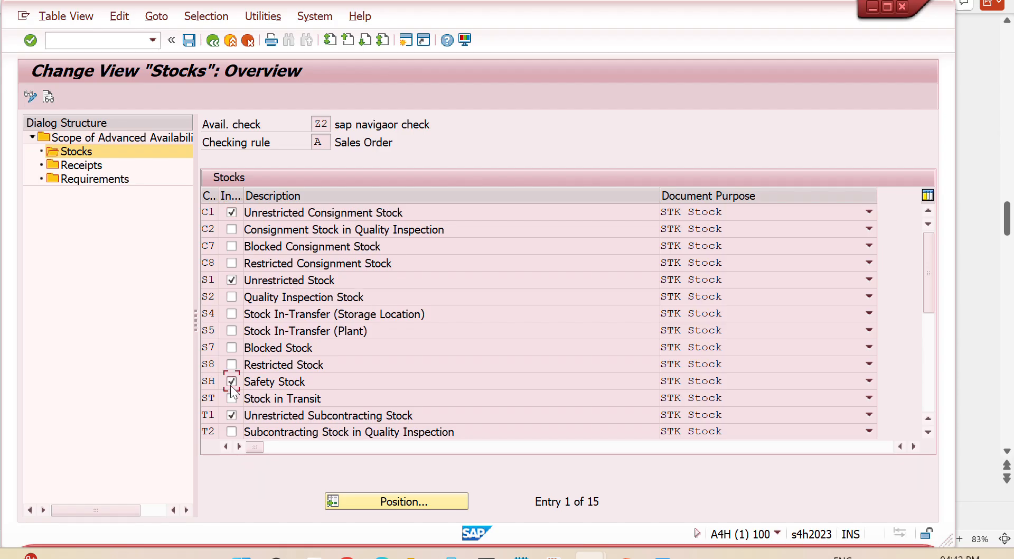
left_click(232, 297)
Step: Review which Receipts and Requirements are included in the availability check for Z2 with rule A
left_click(84, 166)
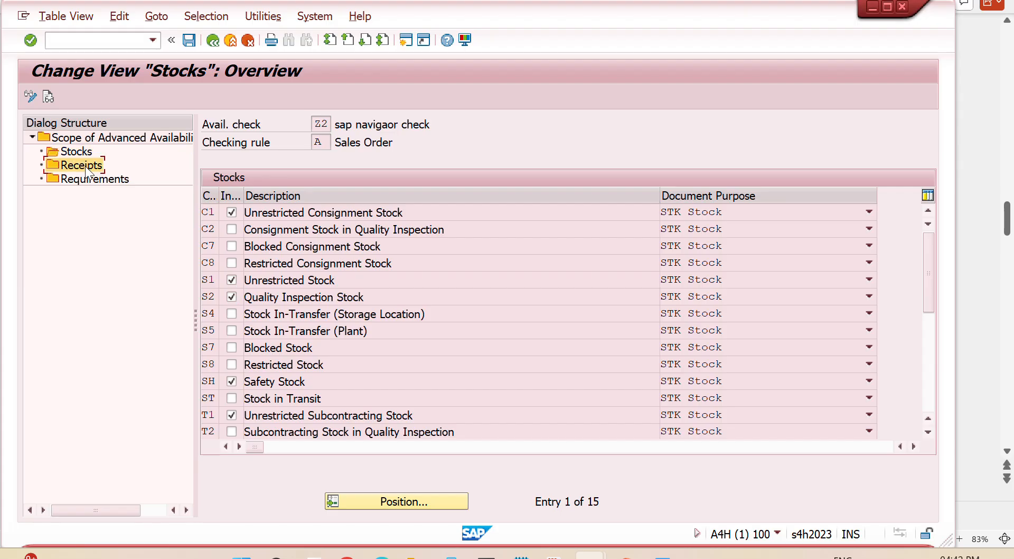
double_click(84, 166)
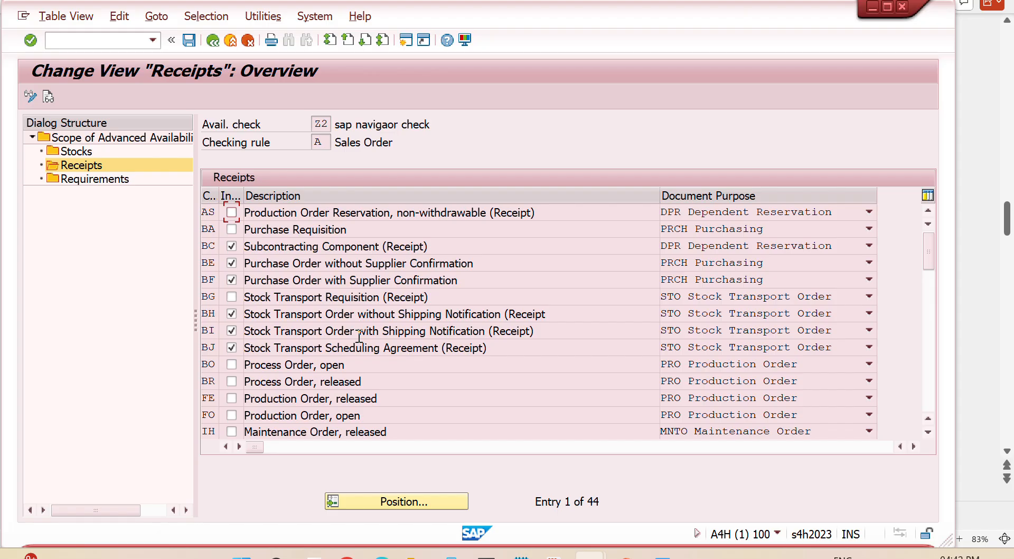
double_click(90, 177)
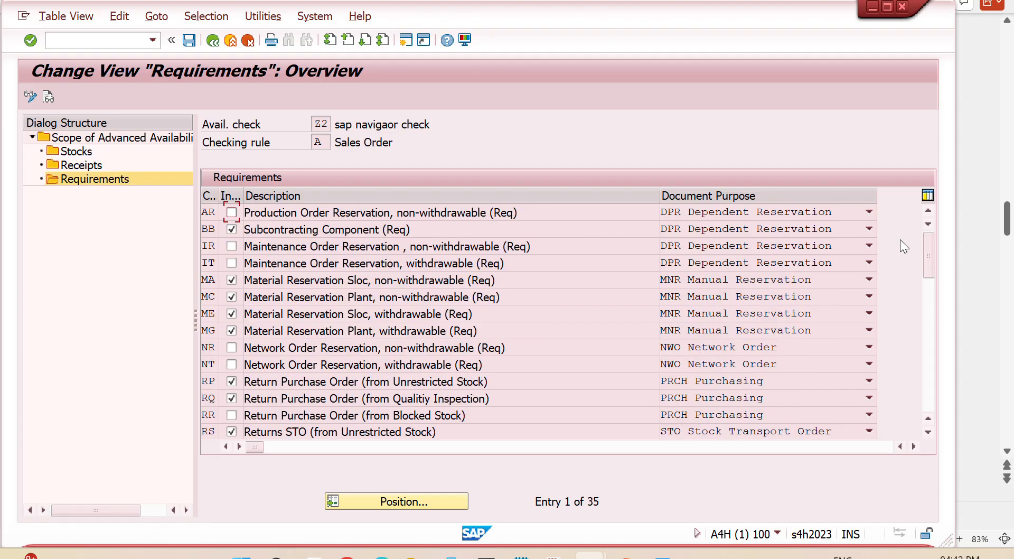
left_click_drag(928, 252, 933, 325)
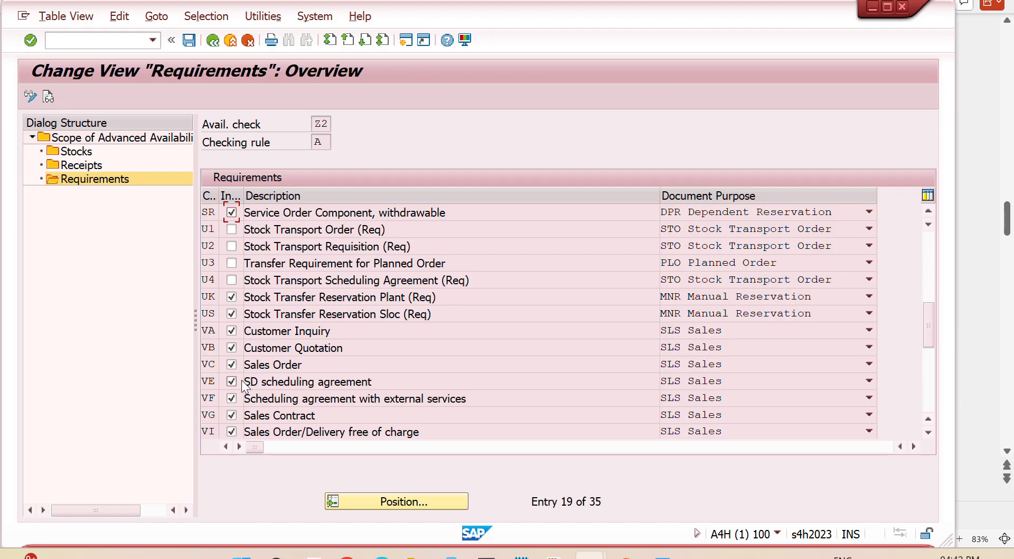
Step: Save the scope of advanced availability check for Z2, then return to the IMG structure
left_click(213, 40)
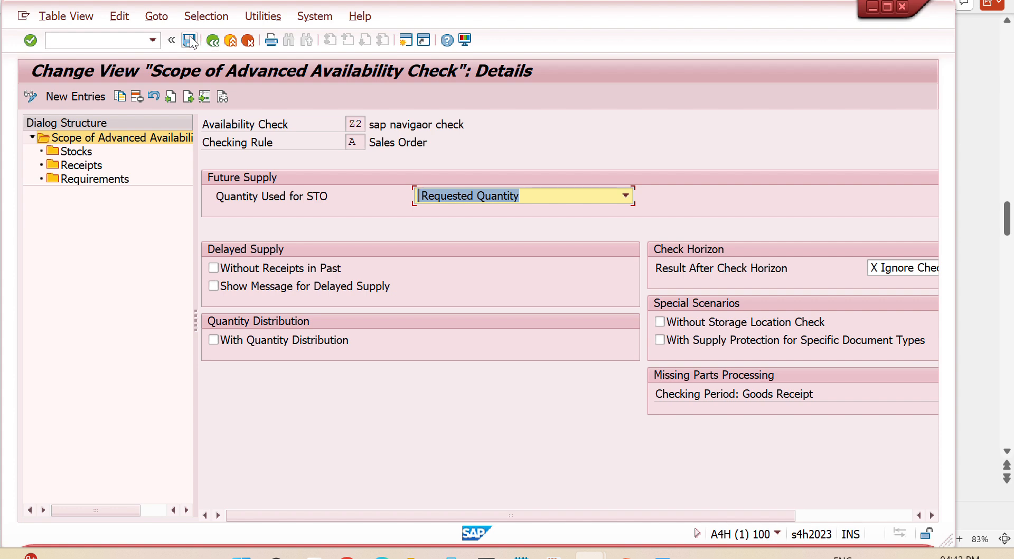
left_click(190, 41)
left_click(325, 269)
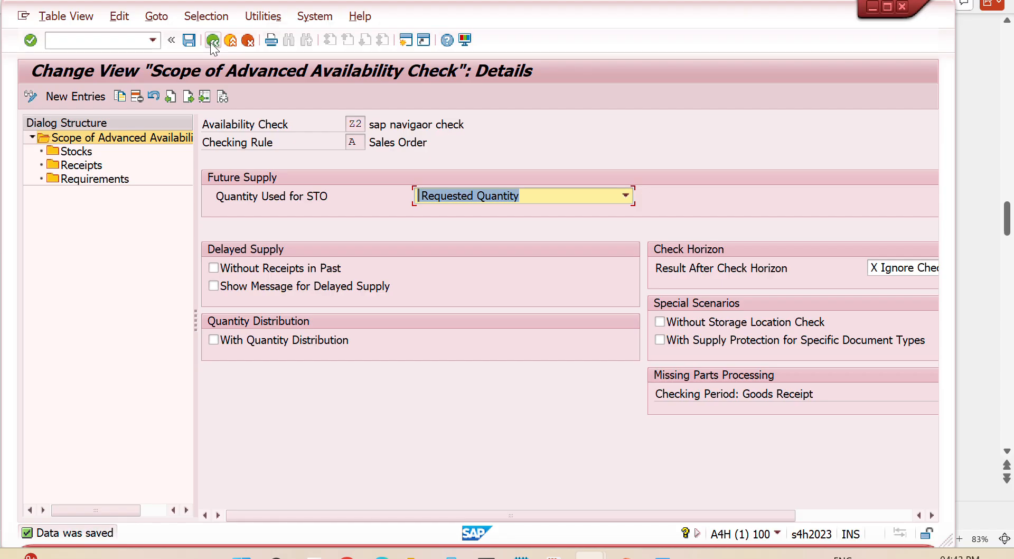
left_click(212, 41)
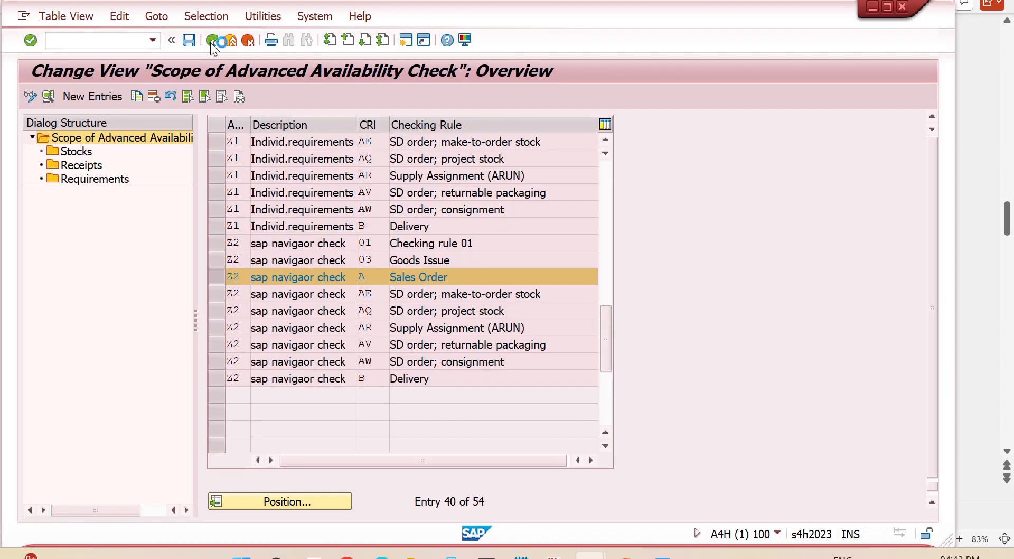
left_click(210, 42)
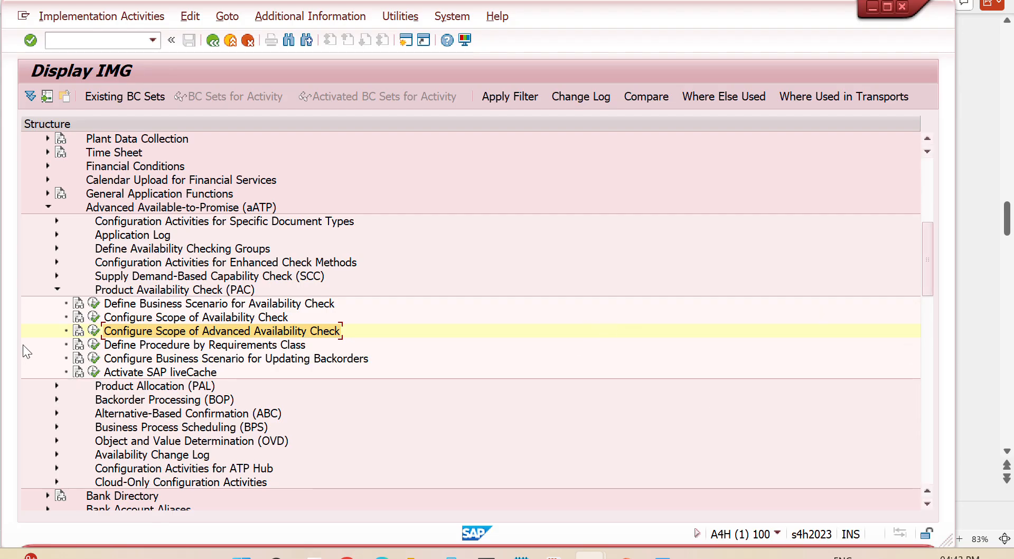
Step: Under Product Allocation (PAL), set Activate Product Allocation to "1 Yes, by Requested Delivery Date", save, and return to the IMG
left_click(57, 291)
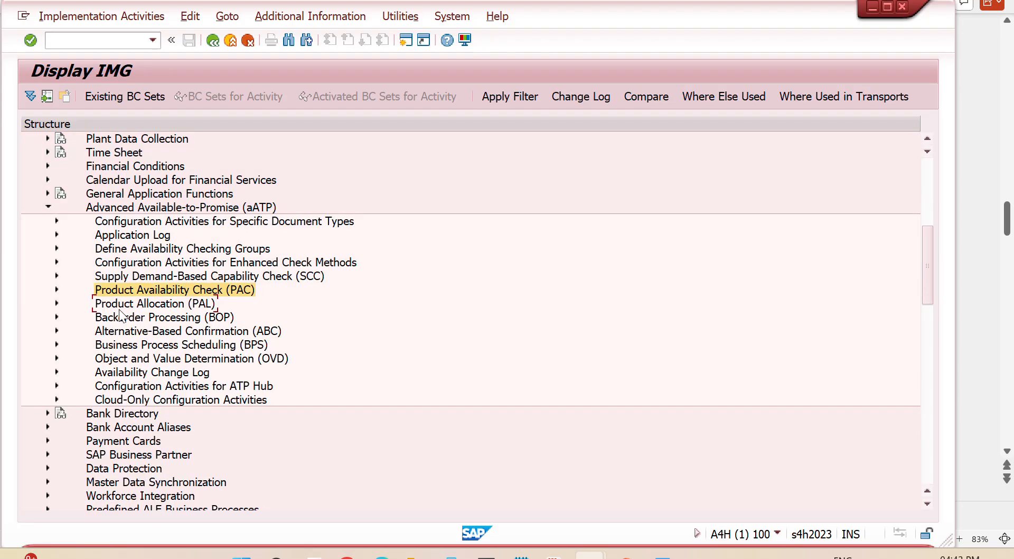
left_click(56, 303)
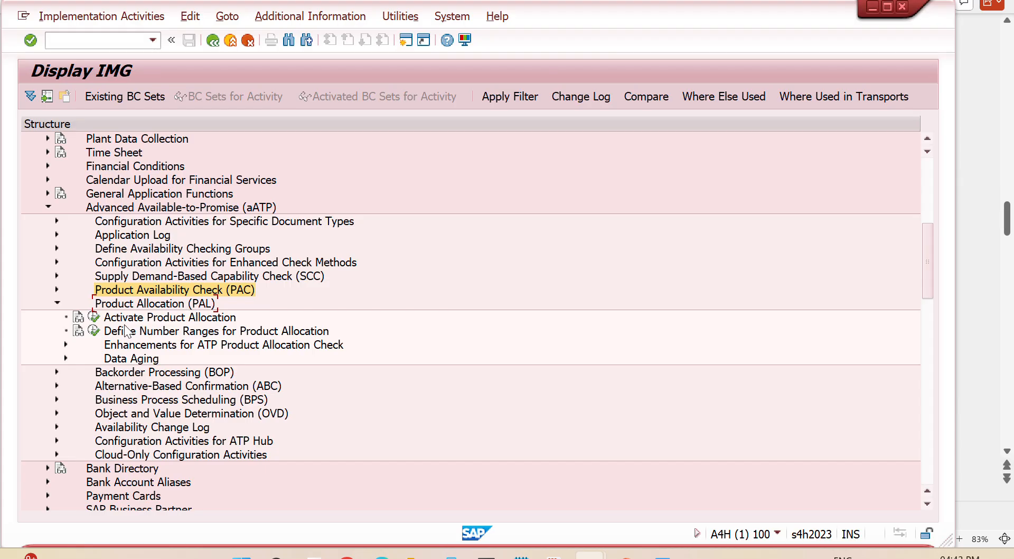
left_click(93, 316)
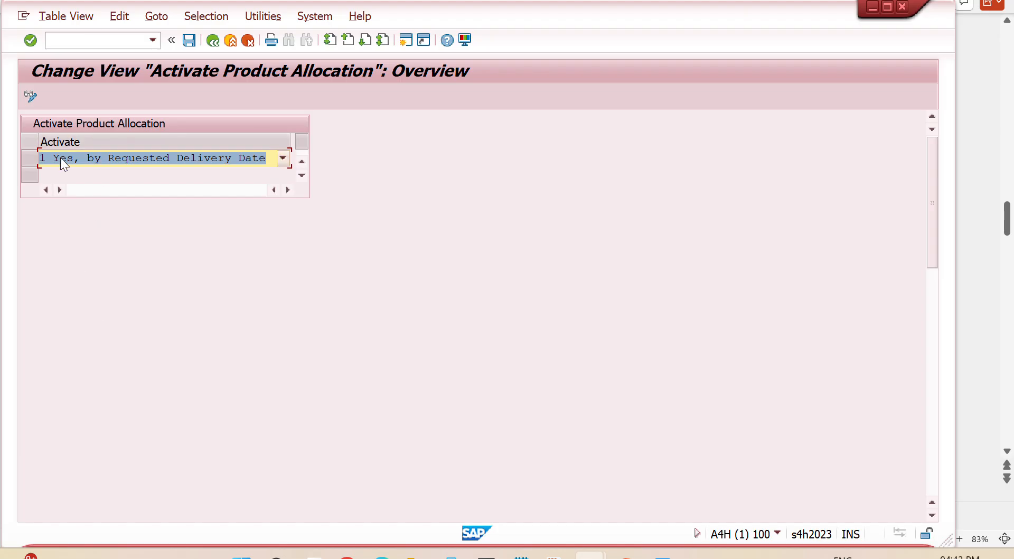
left_click(67, 162)
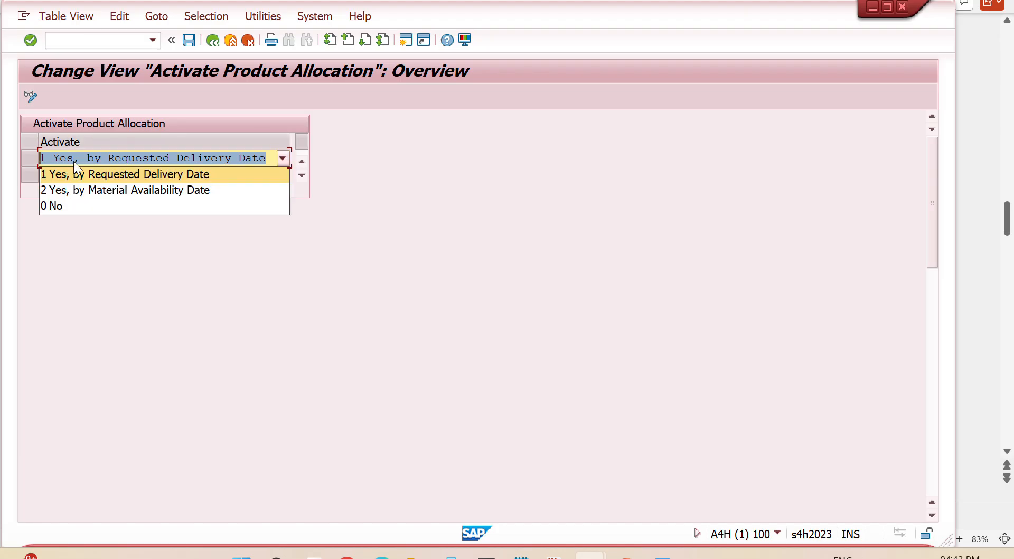
left_click(112, 195)
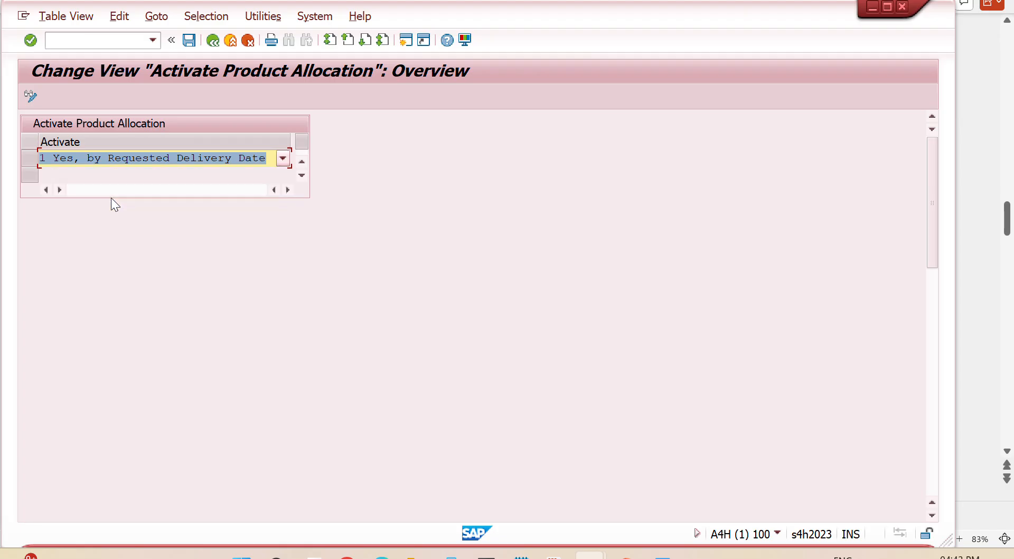
left_click(100, 156)
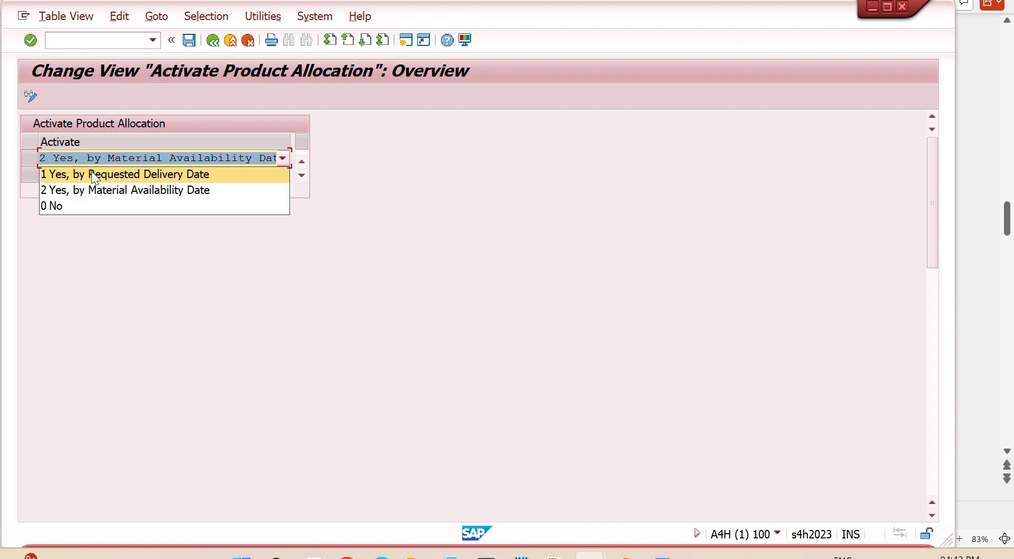
left_click(91, 174)
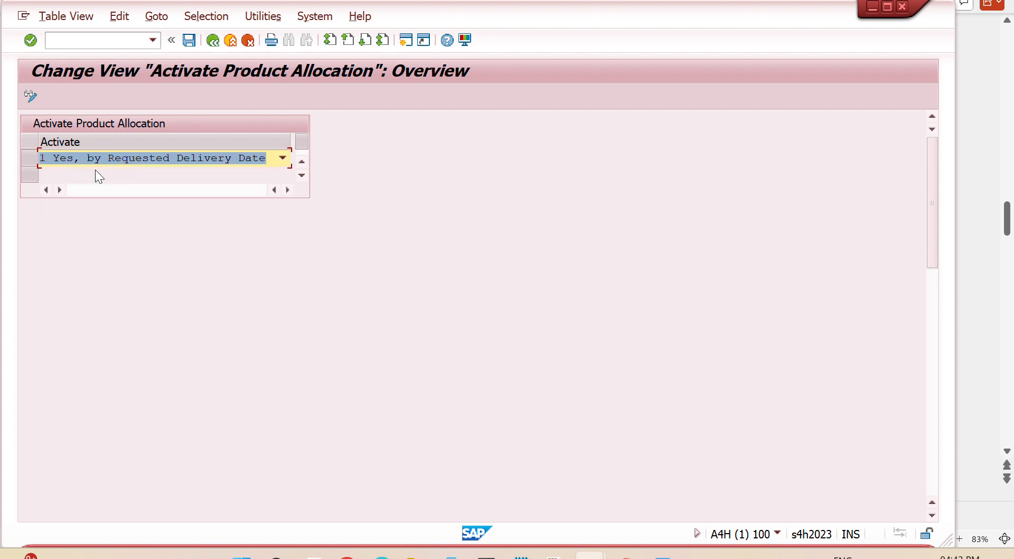
left_click(188, 42)
left_click(208, 45)
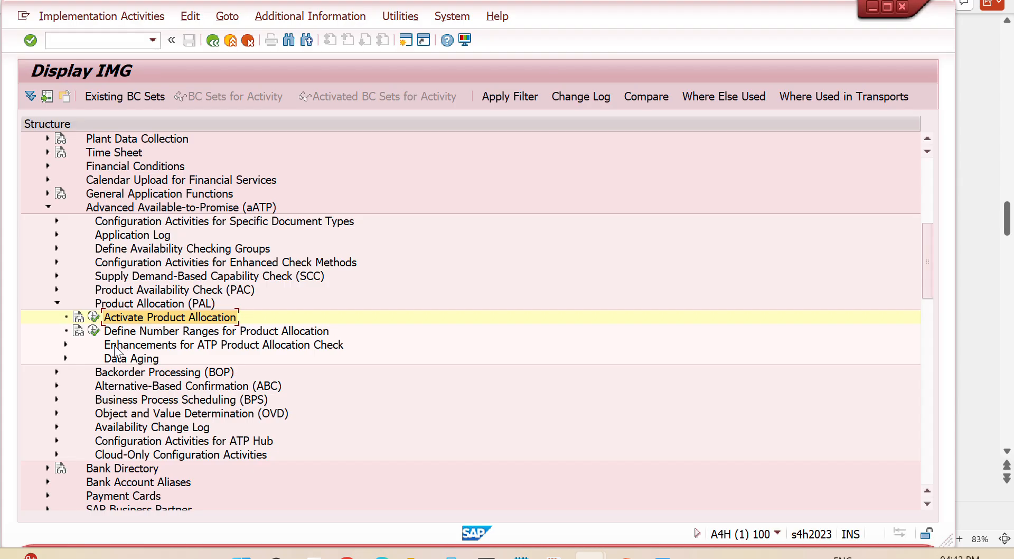
Step: Collapse Product Allocation (PAL), run transaction /nMM02, and open the view selection for material IPHONE17
left_click(56, 304)
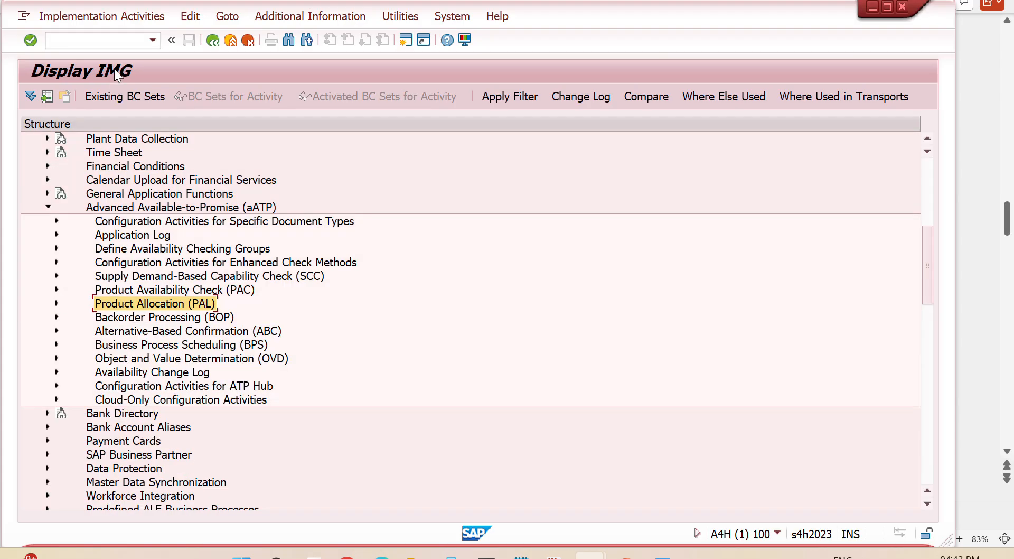
left_click(102, 45)
type("/nmm02")
key("Return")
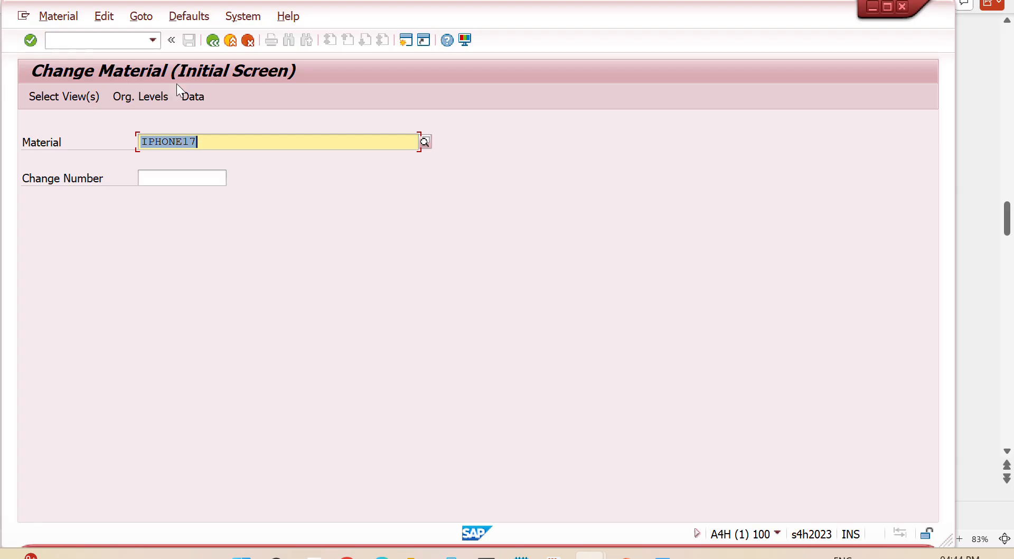
key("Return")
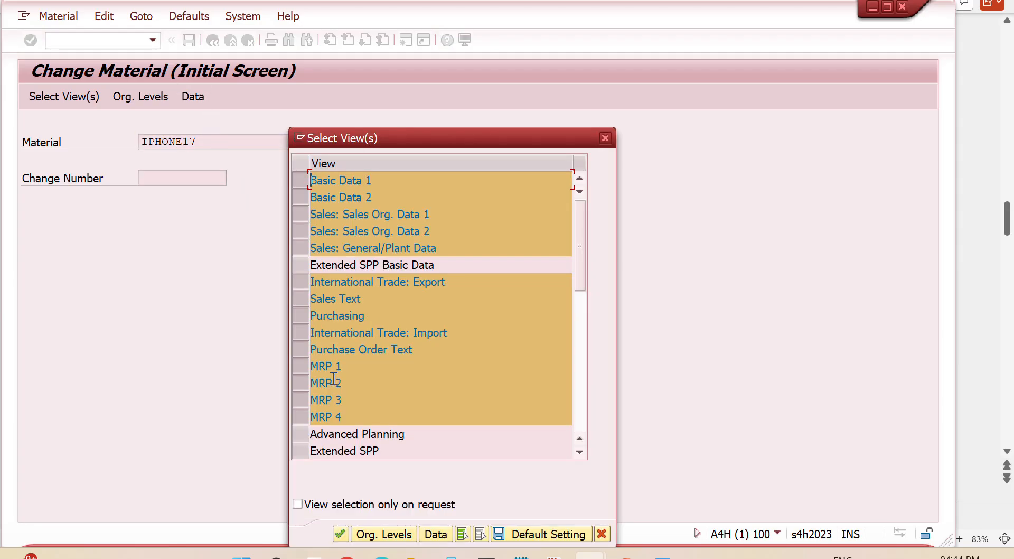
Step: In the organizational levels of IPHONE17, set both the plant and the sales organization to SAPN and submit them
left_click(388, 535)
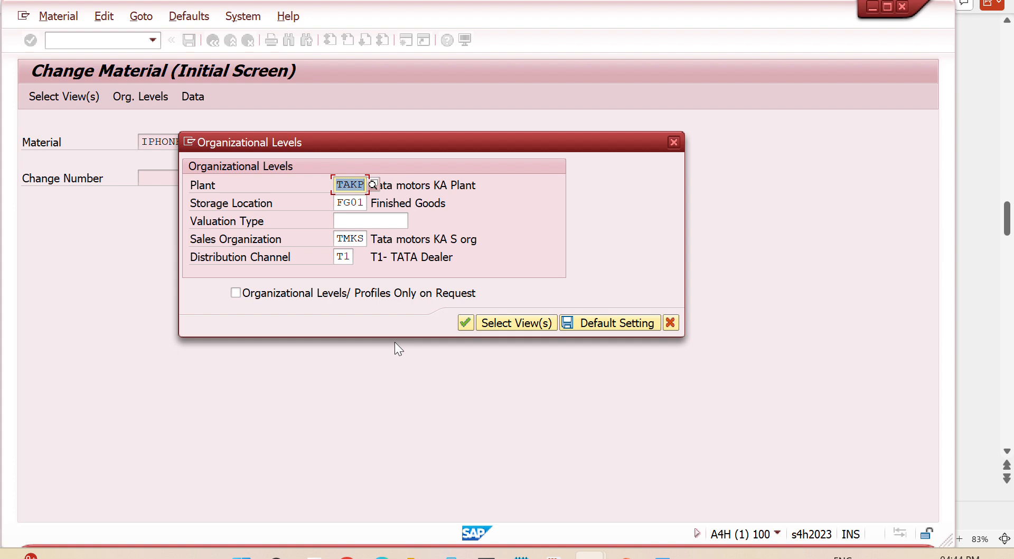
type("sapn")
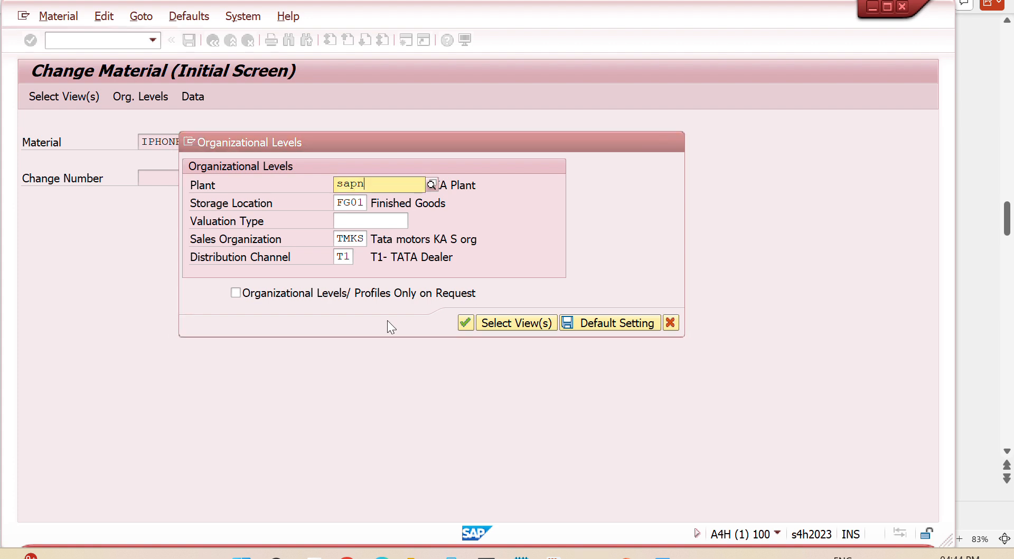
left_click(363, 218)
left_click(366, 239)
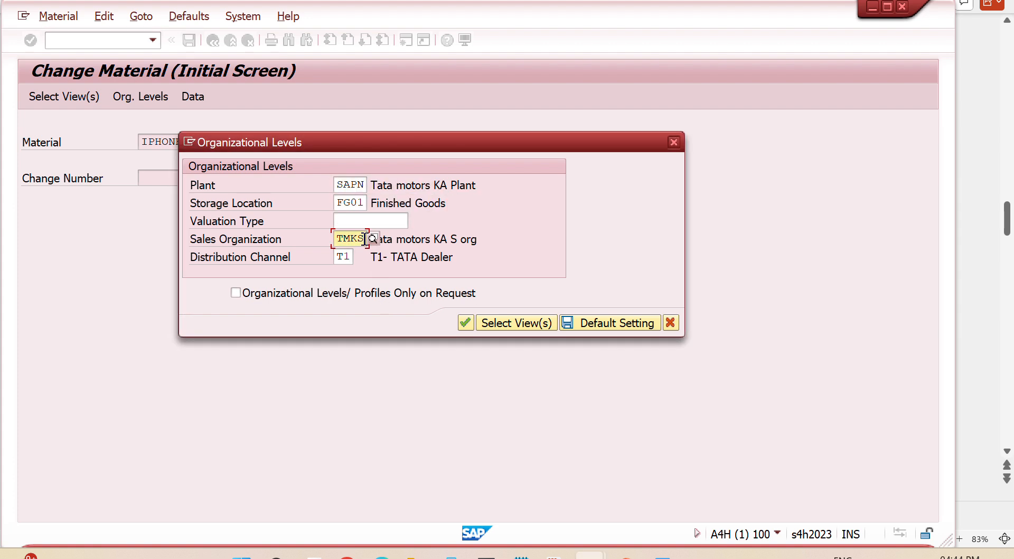
key("BackSpace")
key("BackSpace")
key("BackSpace")
key("BackSpace")
type("sapn")
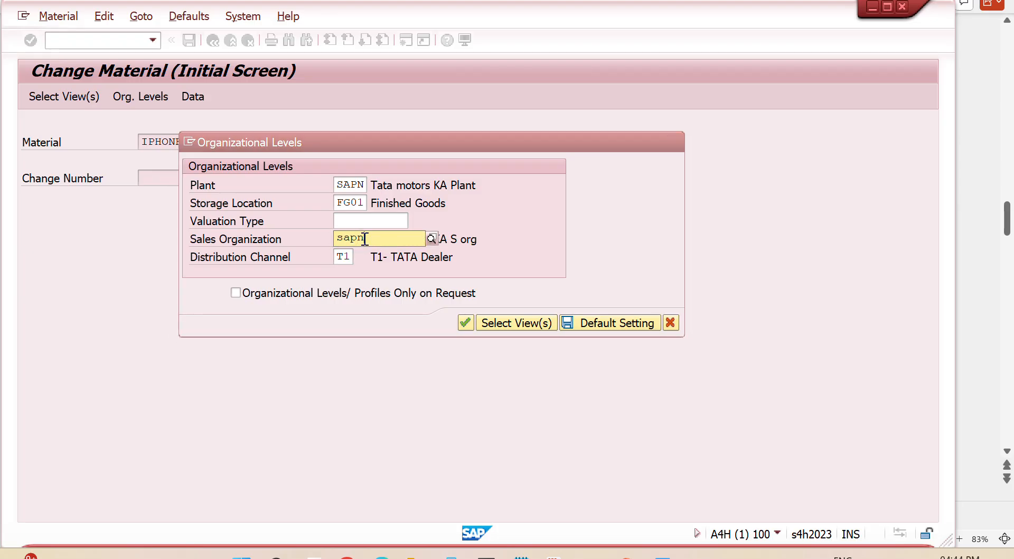
key("Return")
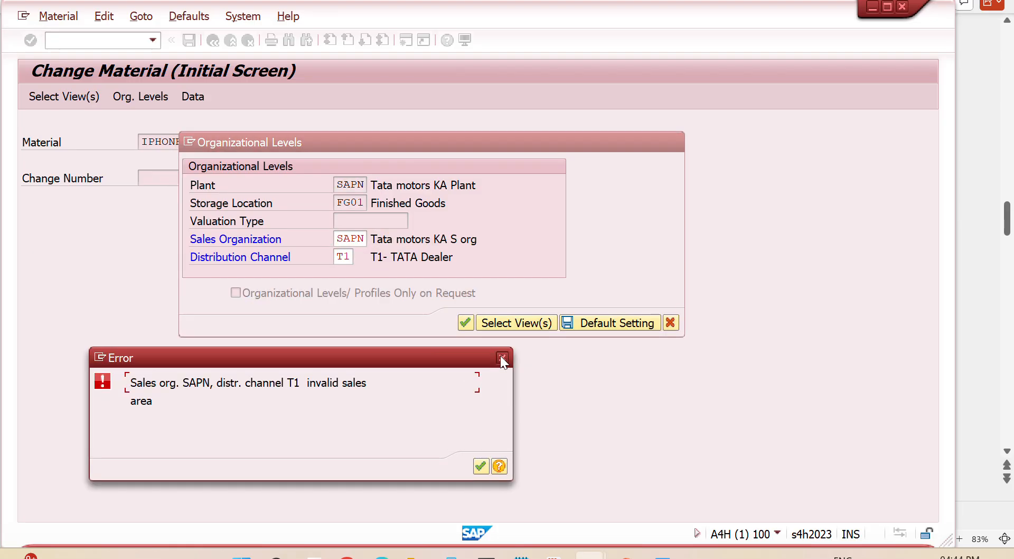
Step: Dismiss the sales area error, change the distribution channel to fi, and open the material's data views
left_click(501, 358)
left_click(351, 254)
key("BackSpace")
key("BackSpace")
type("fi")
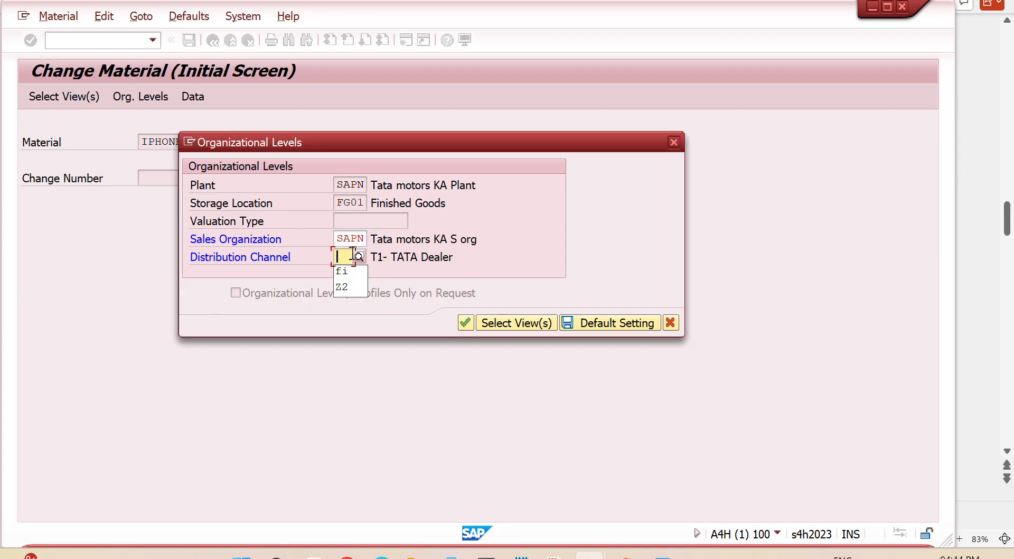
key("Return")
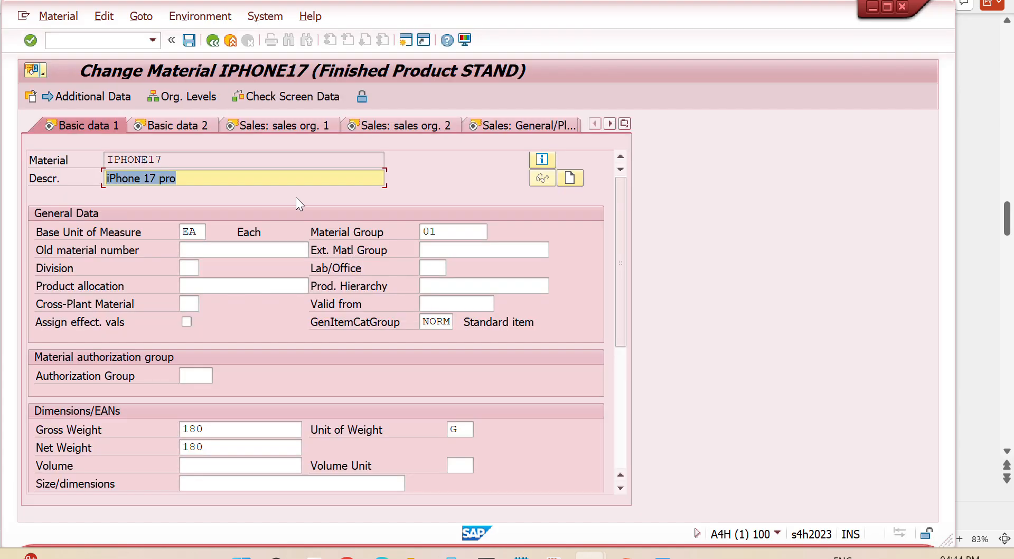
Step: In the Sales: General/Plant view of IPHONE17, set the Availability check to Z2 and continue without entering a profit center
left_click(503, 125)
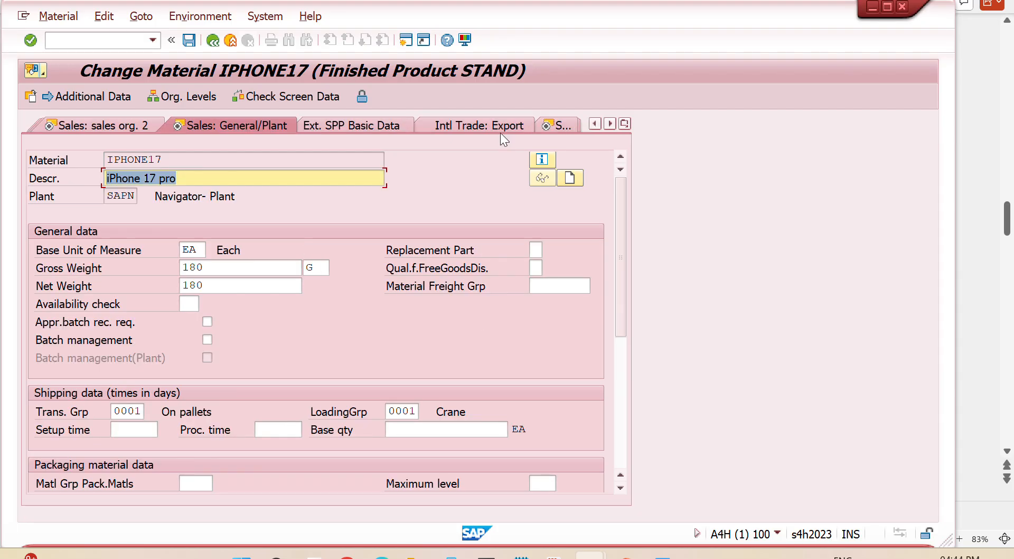
left_click(113, 303)
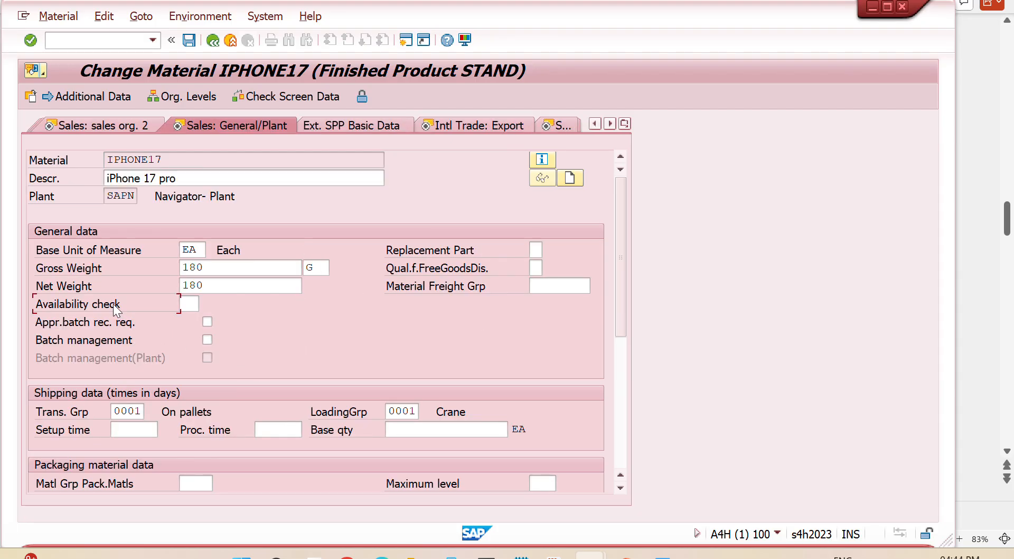
left_click(189, 304)
type("02")
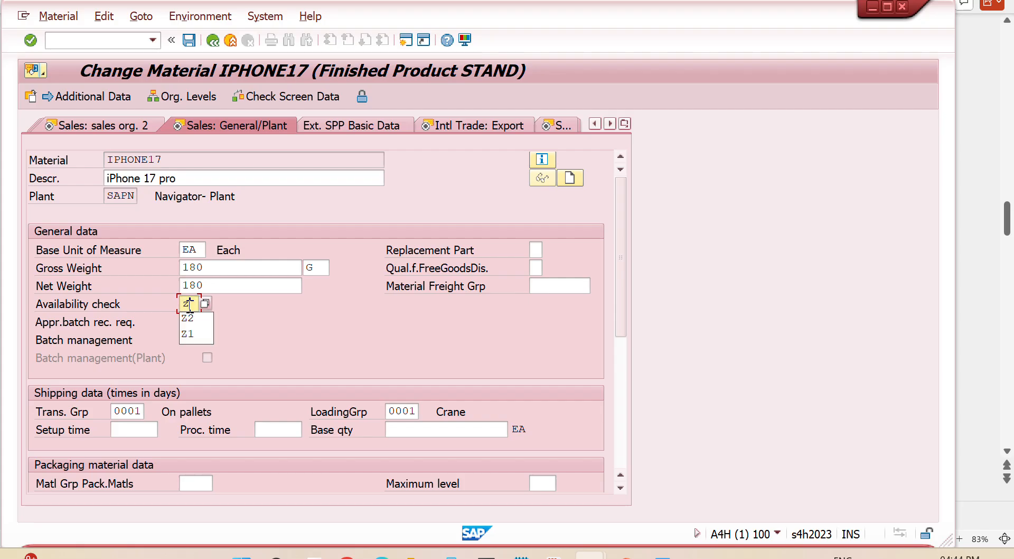
key("Return")
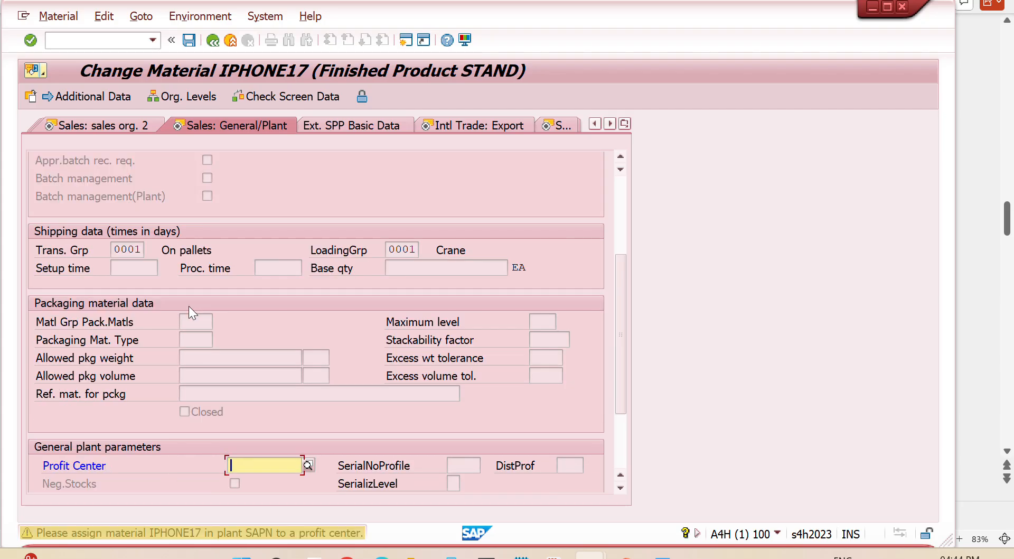
key("Return")
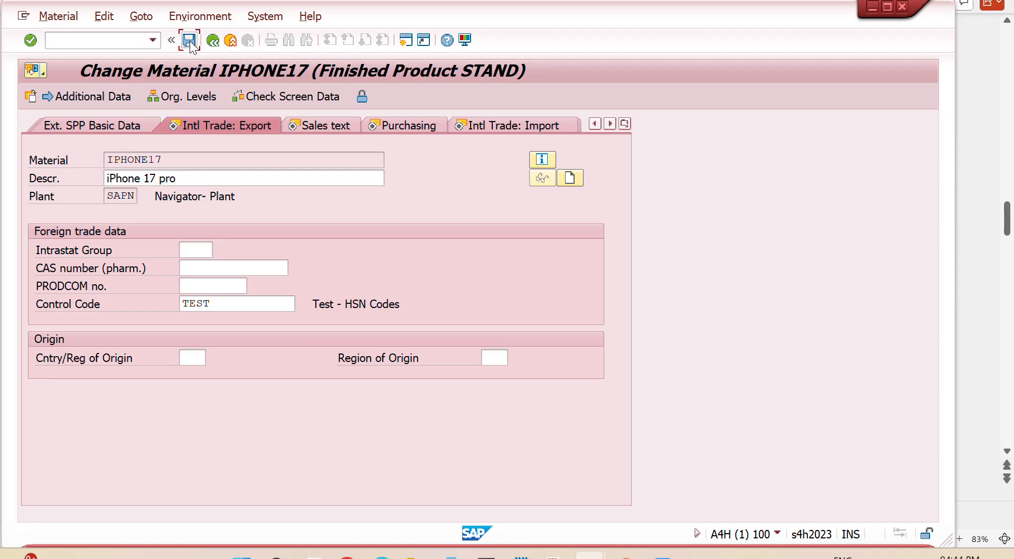
Step: Save the changes to material IPHONE17 and copy its material number
left_click(189, 40)
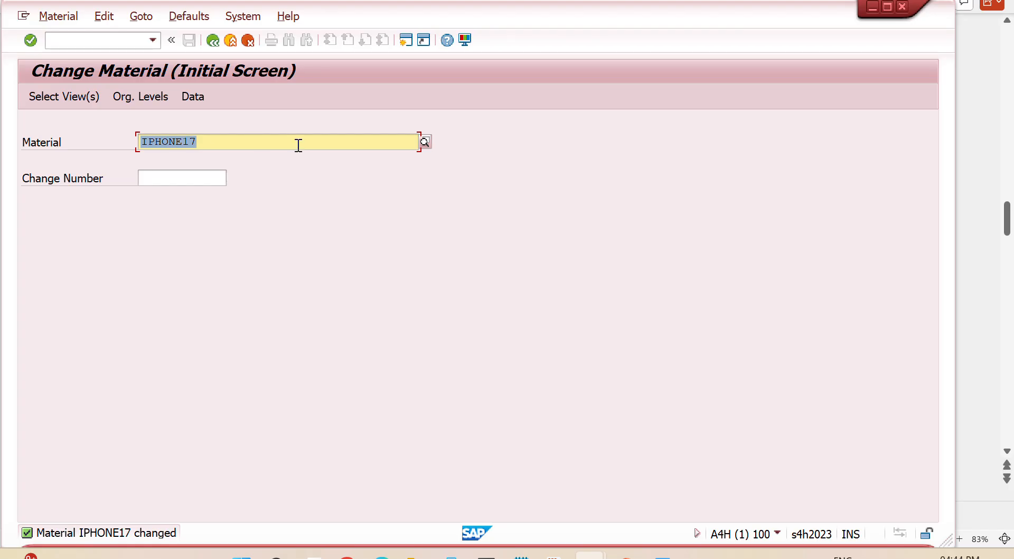
left_click(216, 142)
left_click_drag(216, 143, 28, 139)
key("ctrl+c")
left_click(29, 138)
Step: Run transaction /nmigo to open the goods movement entry
left_click(77, 38)
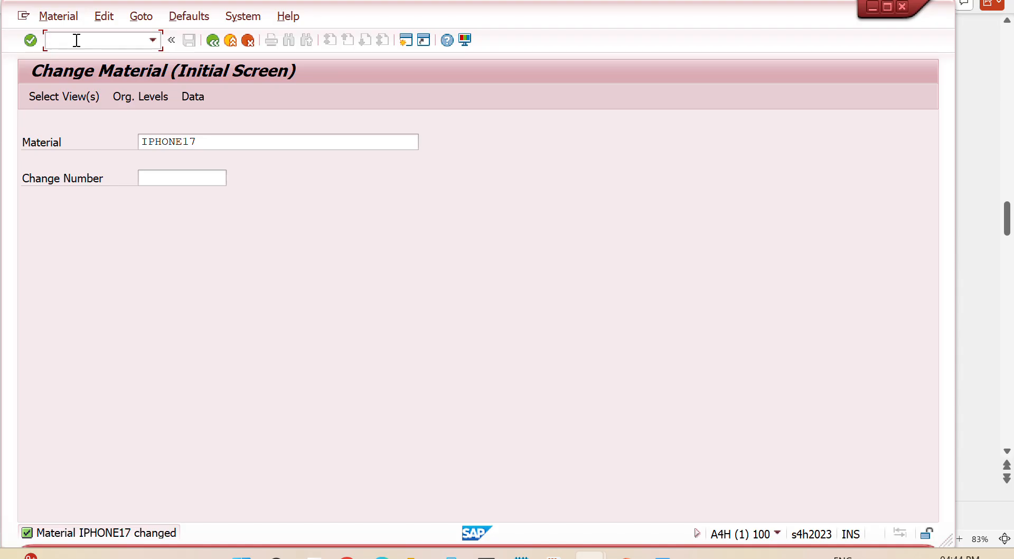
type("/nmigo")
key("Return")
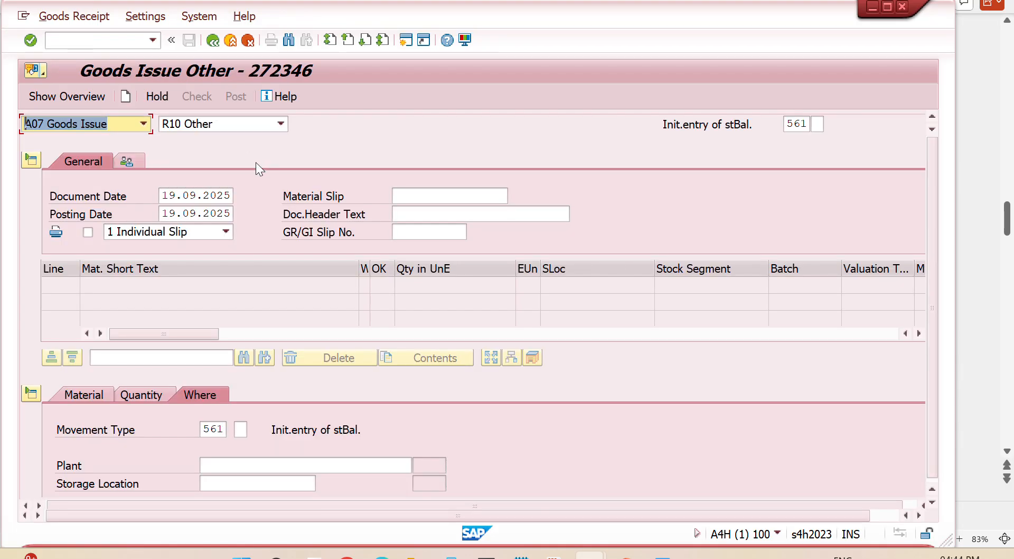
left_click(229, 465)
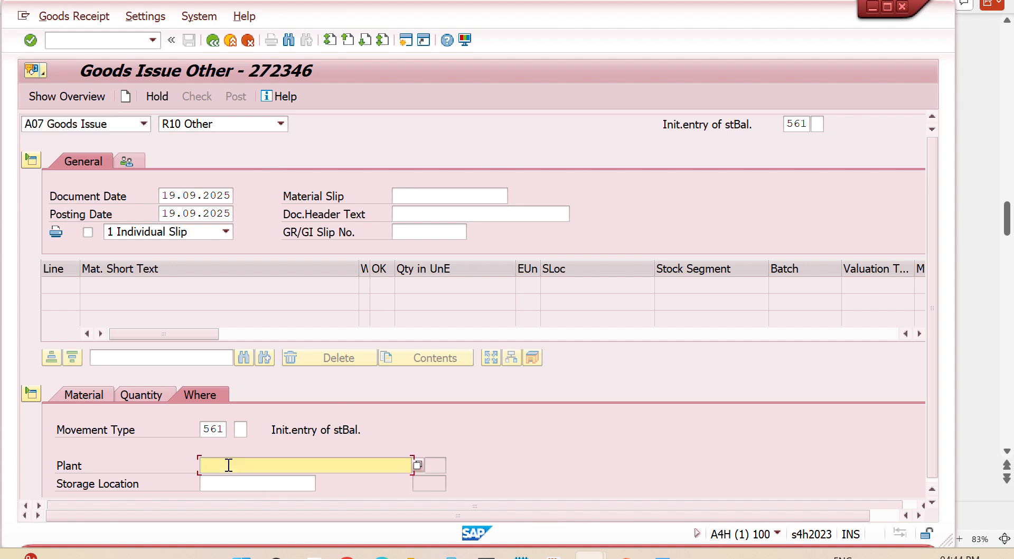
key("ctrl+v")
key("Return")
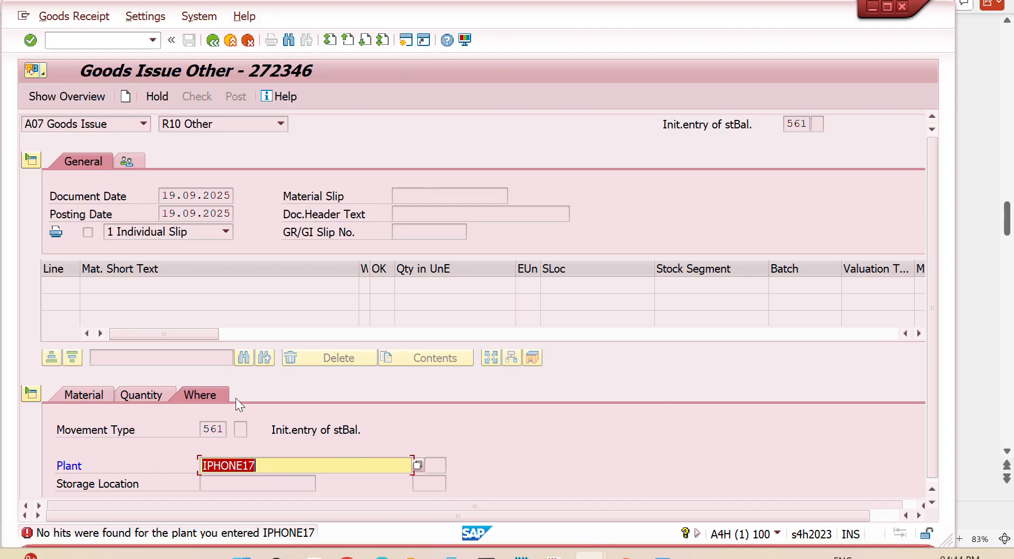
key("BackSpace")
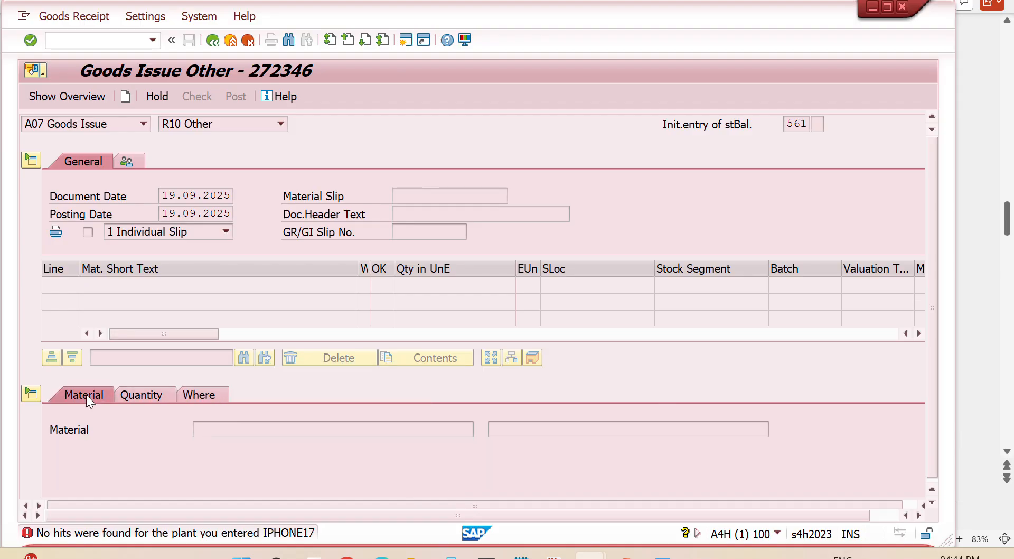
key("Return")
key("ctrl+v")
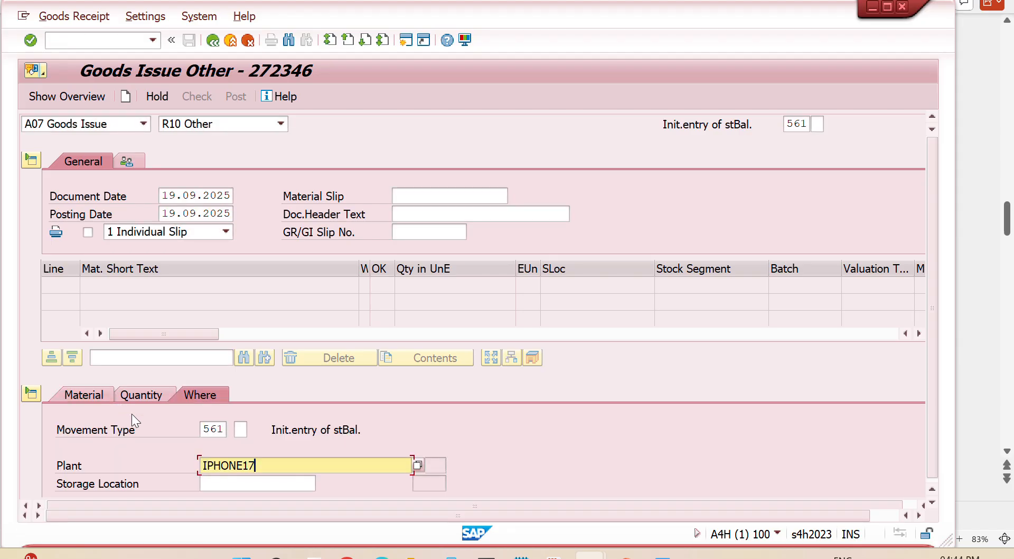
key("BackSpace")
key("BackSpace")
key("BackSpace")
key("BackSpace")
key("BackSpace")
key("BackSpace")
key("BackSpace")
key("BackSpace")
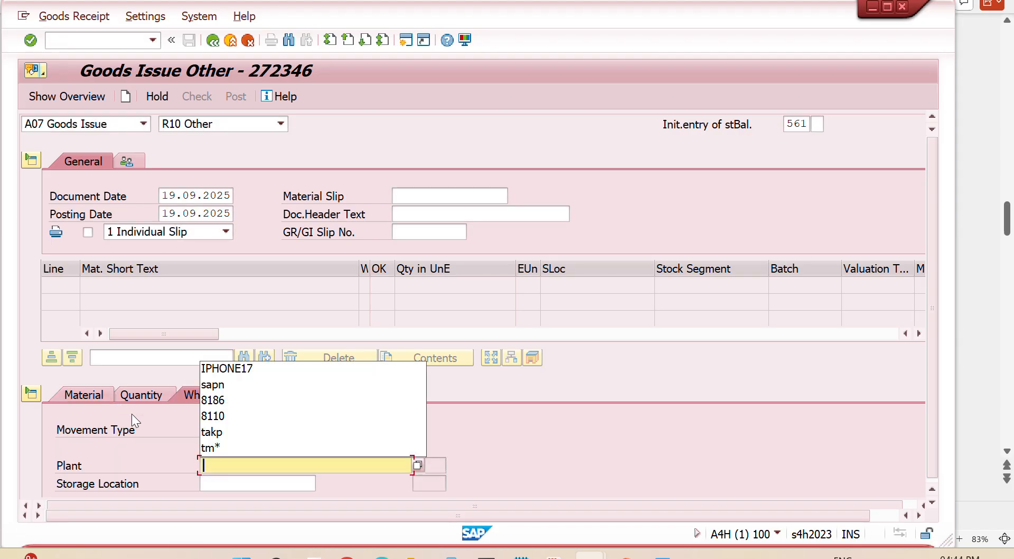
Step: Set the goods movement's plant to sapn and its storage location to fg01
type("sapn")
left_click(216, 481)
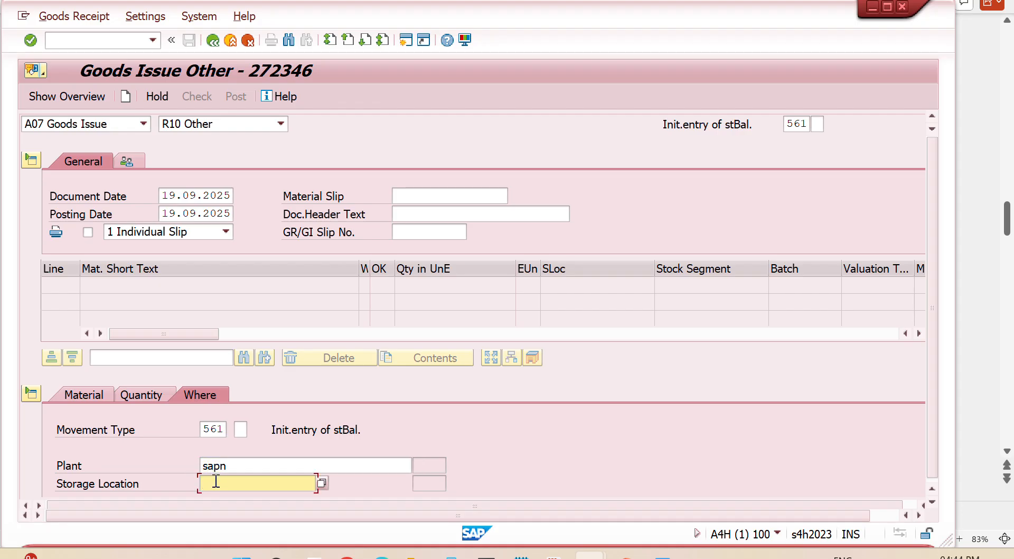
type("fg01")
key("Return")
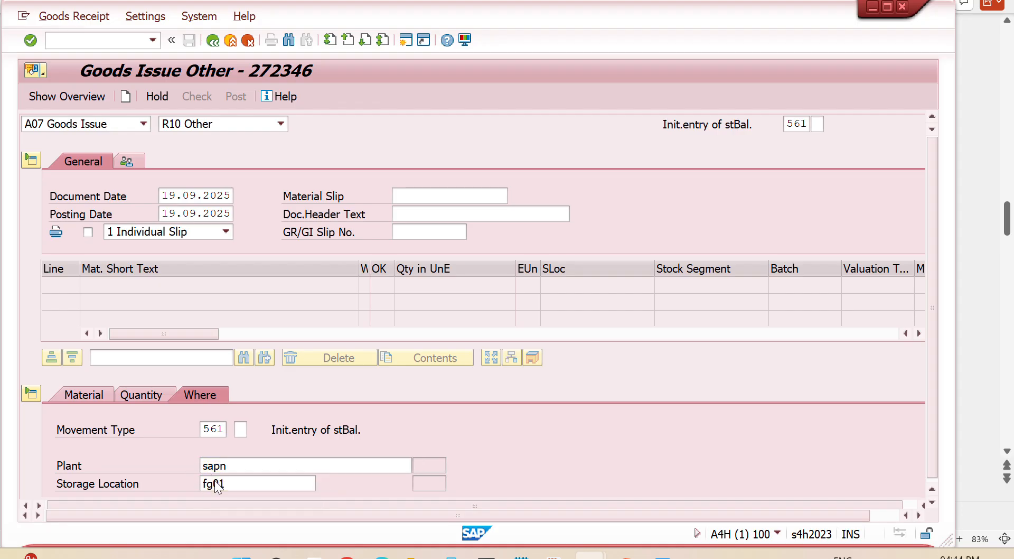
Step: Enter material IPHONE17 with a quantity of 2 for the item, and check and post the goods movement
left_click(91, 394)
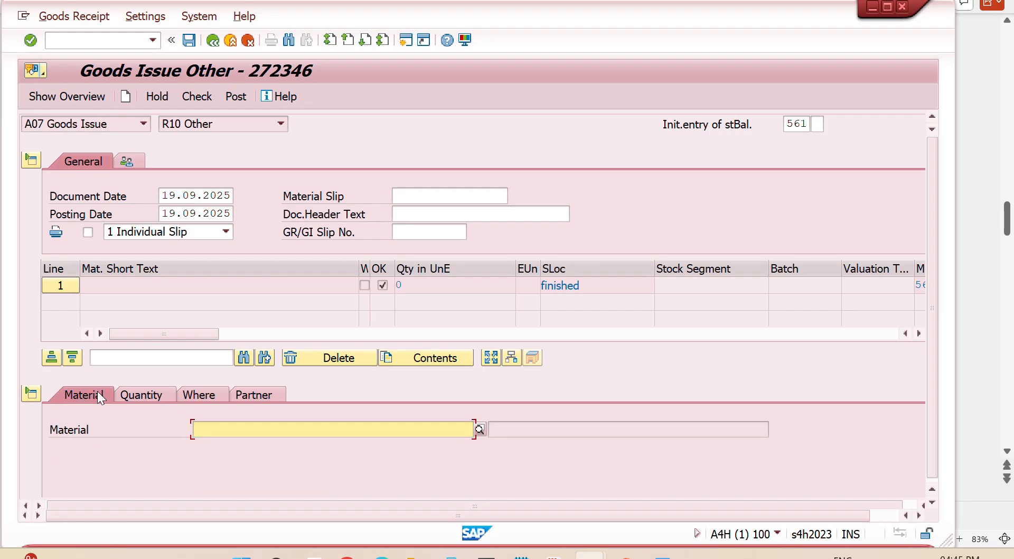
left_click(152, 401)
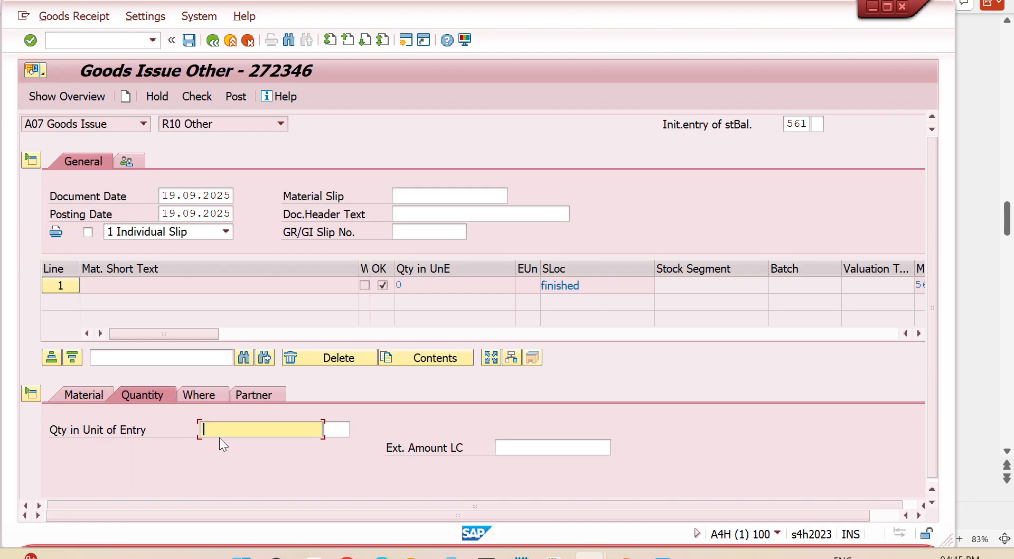
type("2")
left_click(220, 438)
key("Return")
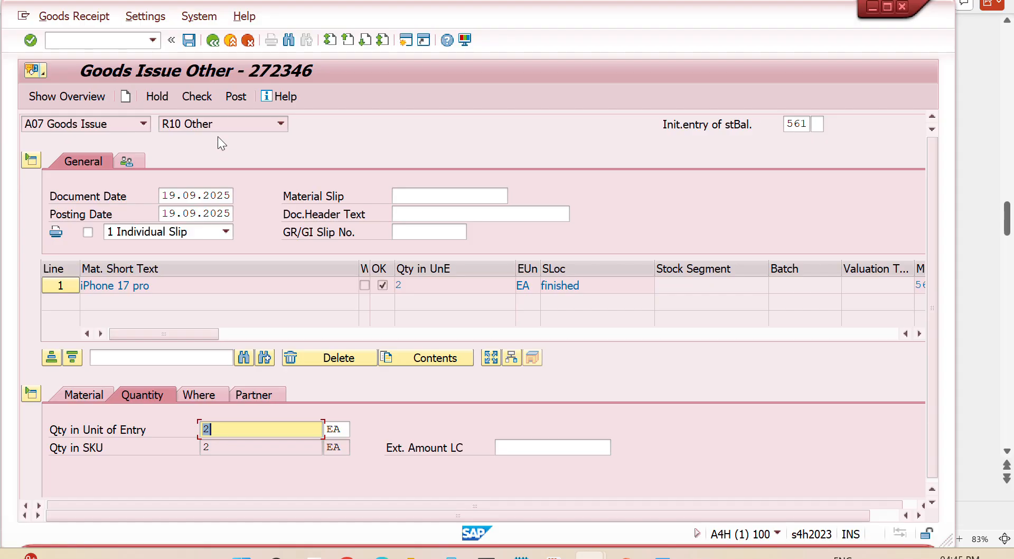
left_click(199, 97)
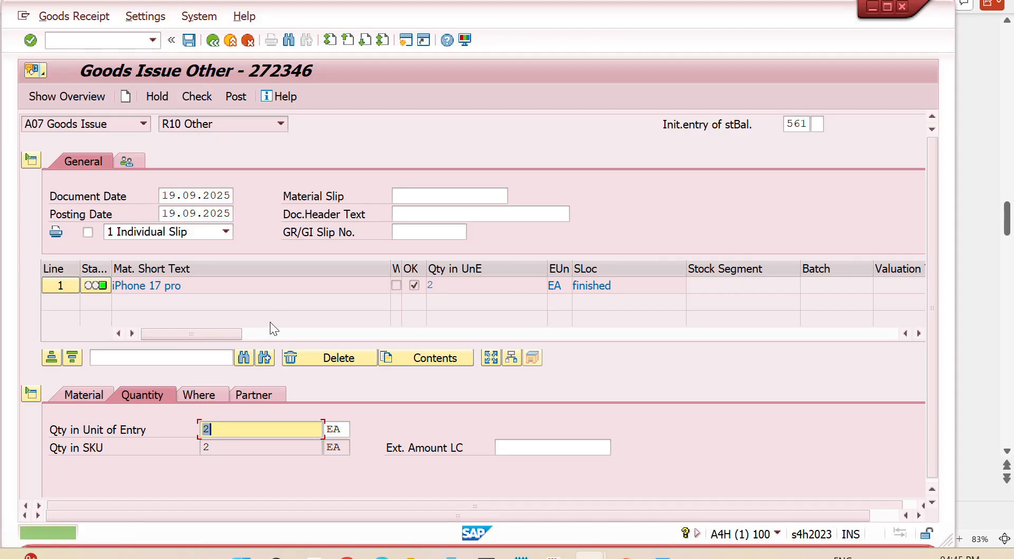
left_click(236, 102)
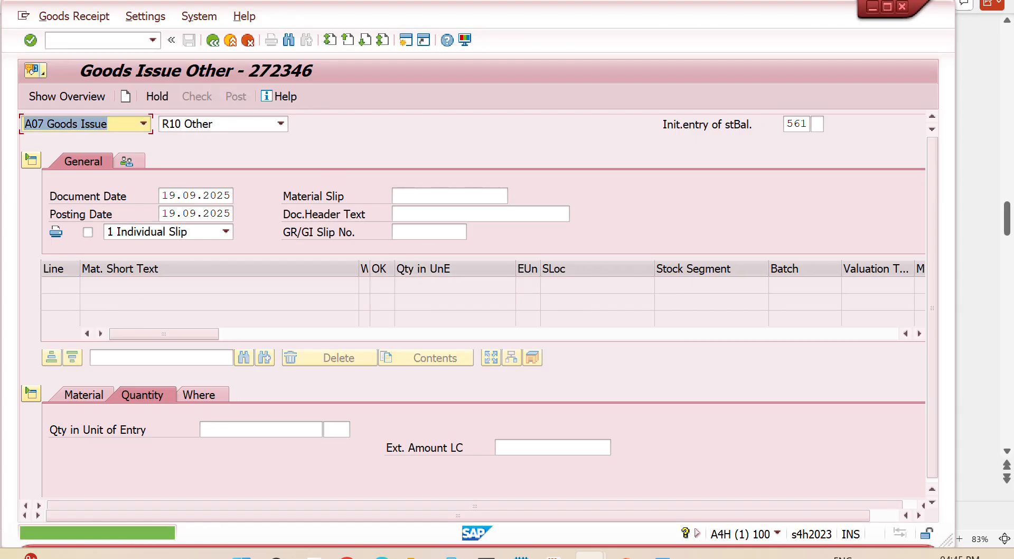
Step: Run transaction /nmmbe and display the stock overview of IPHONE17 for plant sapn and storage location fg01
left_click(99, 41)
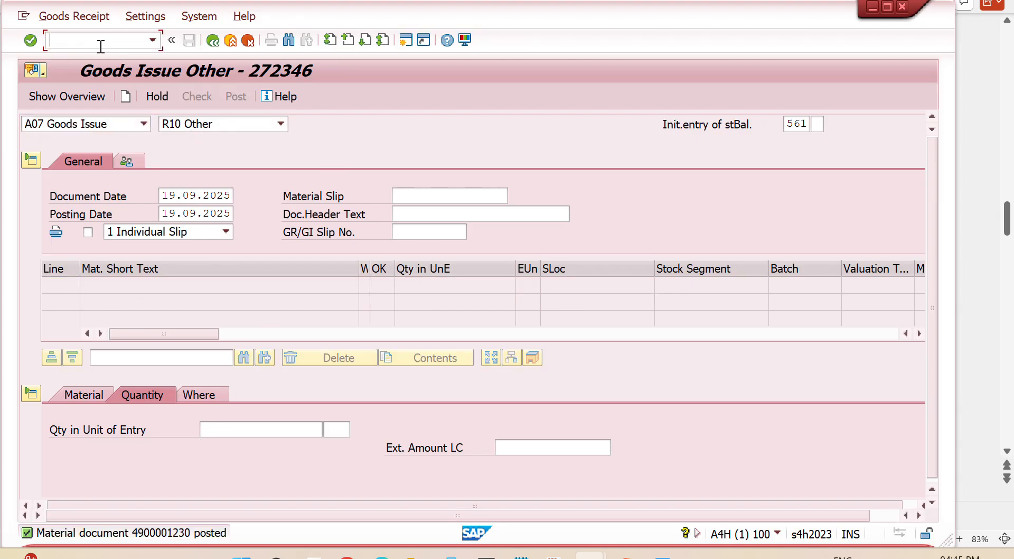
type("/nmmbe")
key("Return")
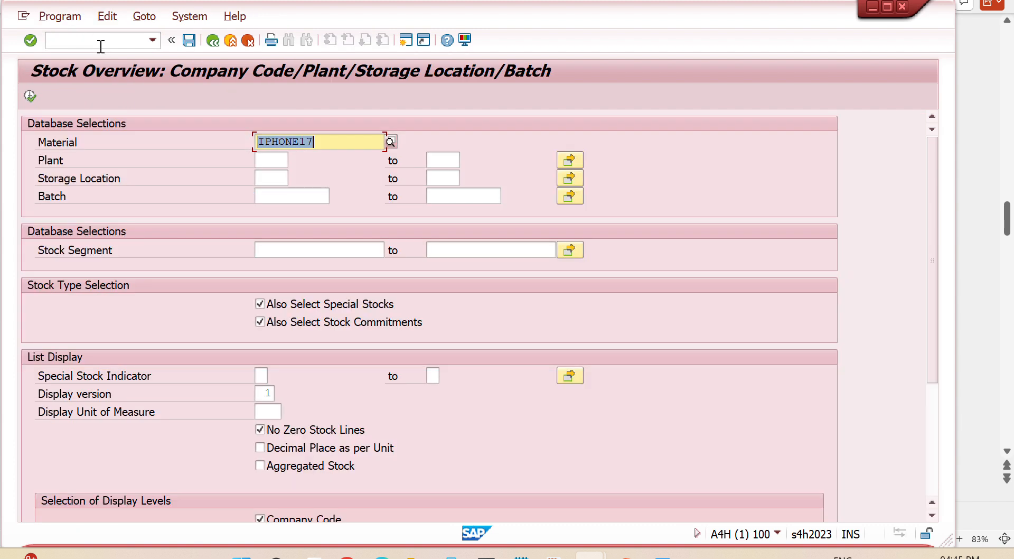
left_click(267, 158)
type("sapn")
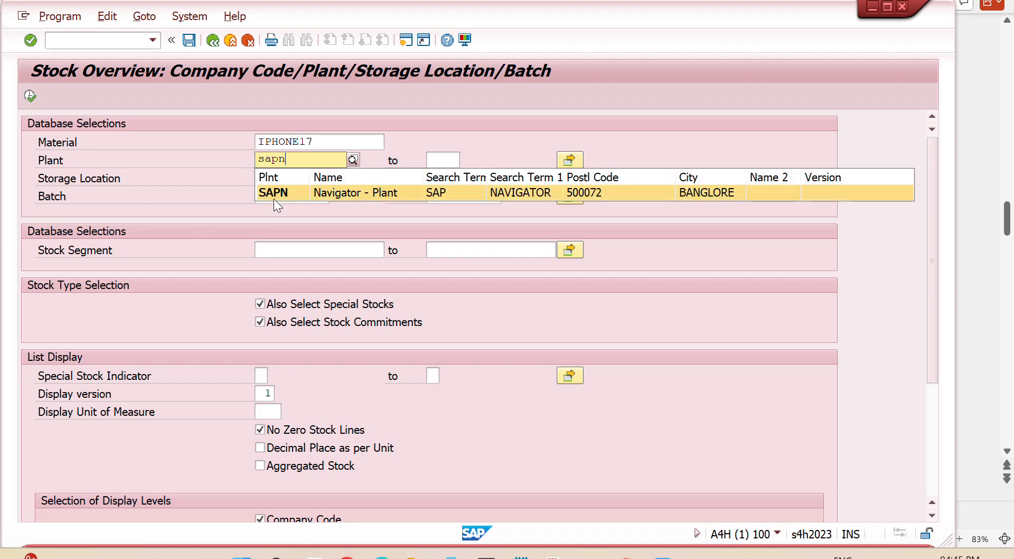
left_click(275, 202)
left_click(271, 179)
type("fg01")
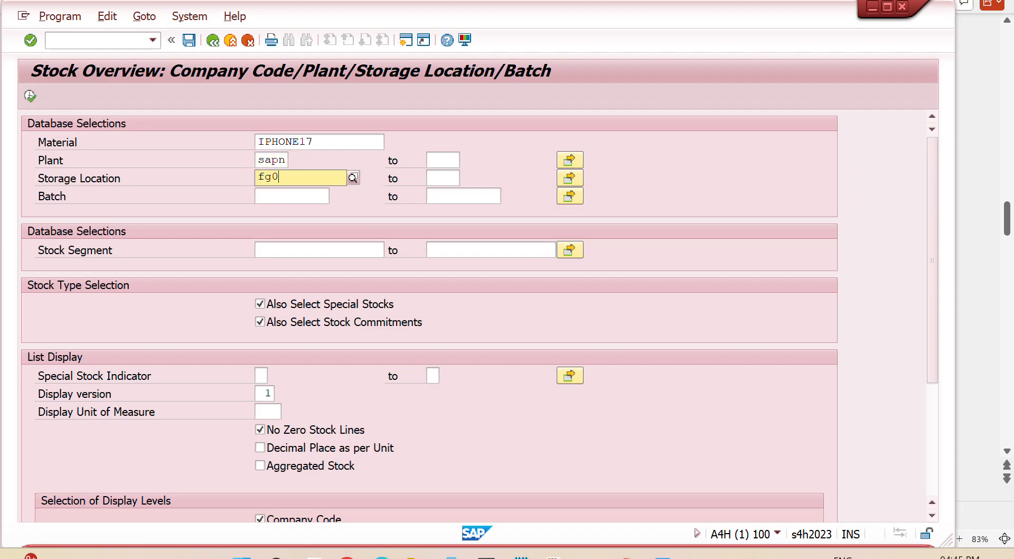
key("Return")
left_click(30, 96)
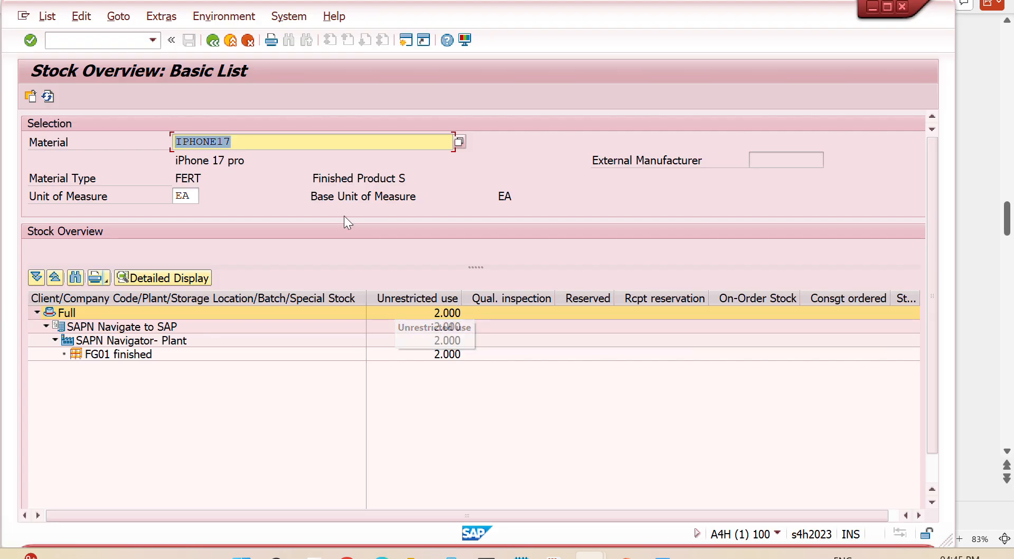
Step: Open a new SAP session and launch the Fiori launchpad with transaction /n/ui2/flp
left_click(401, 43)
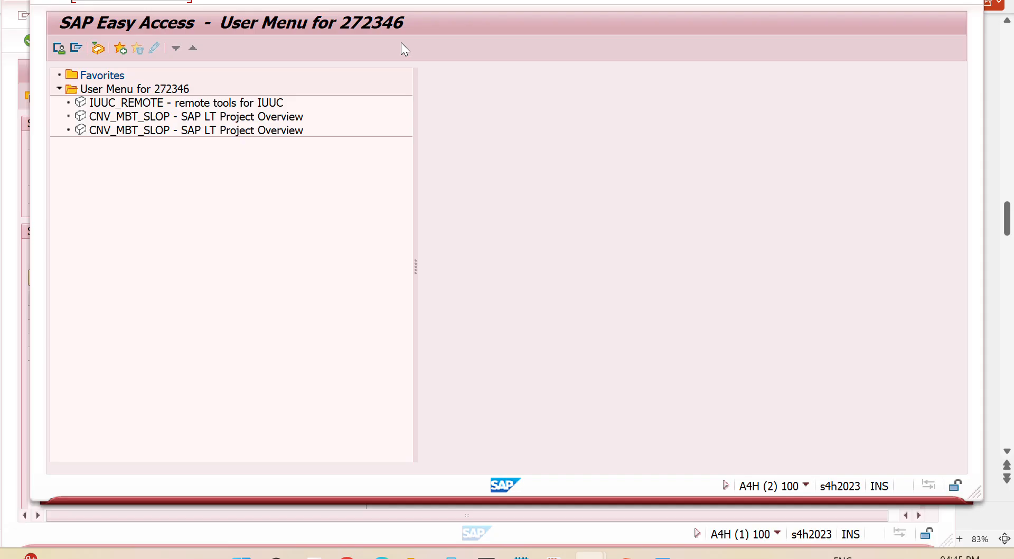
left_click_drag(649, 0, 649, 3)
type("/n/ui2/flp")
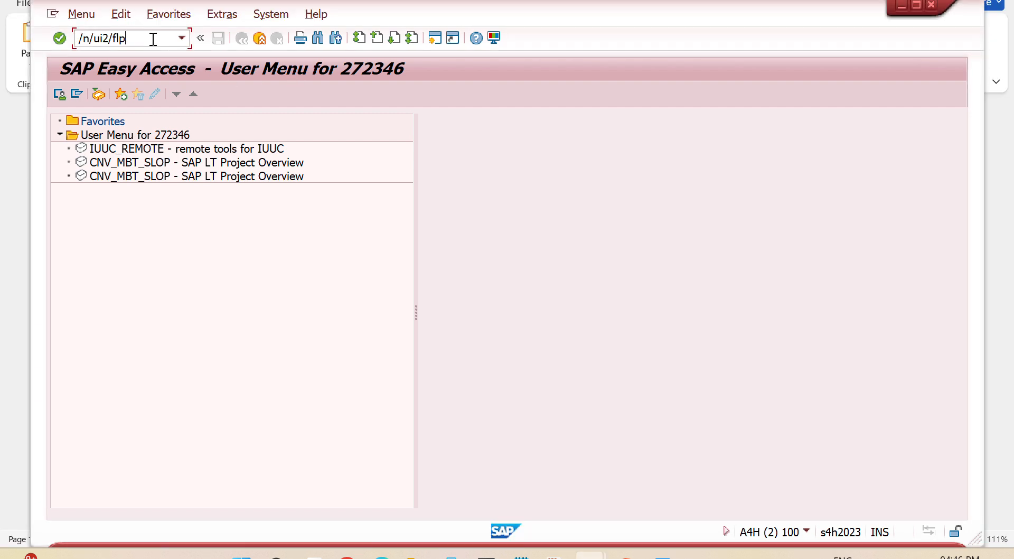
key("Return")
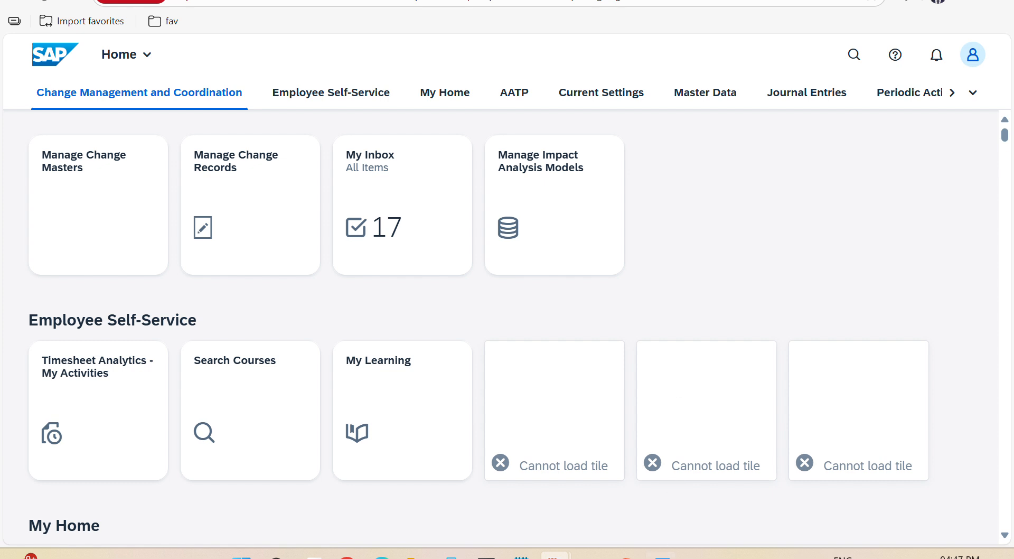
Step: Review the Fiori steps for product allocation in the Word document and switch back to the Fiori launchpad in Edge
mouse_move(662, 557)
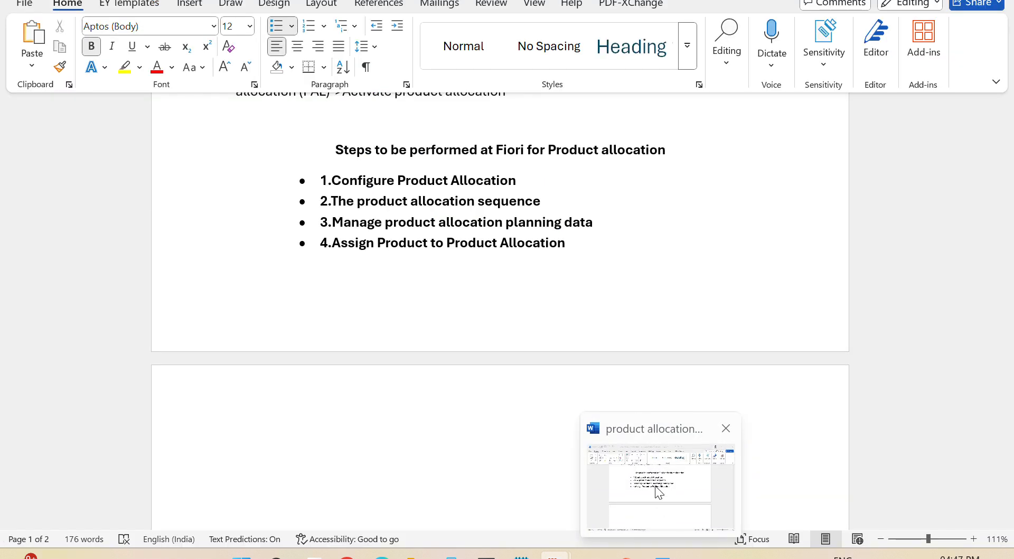
left_click(656, 486)
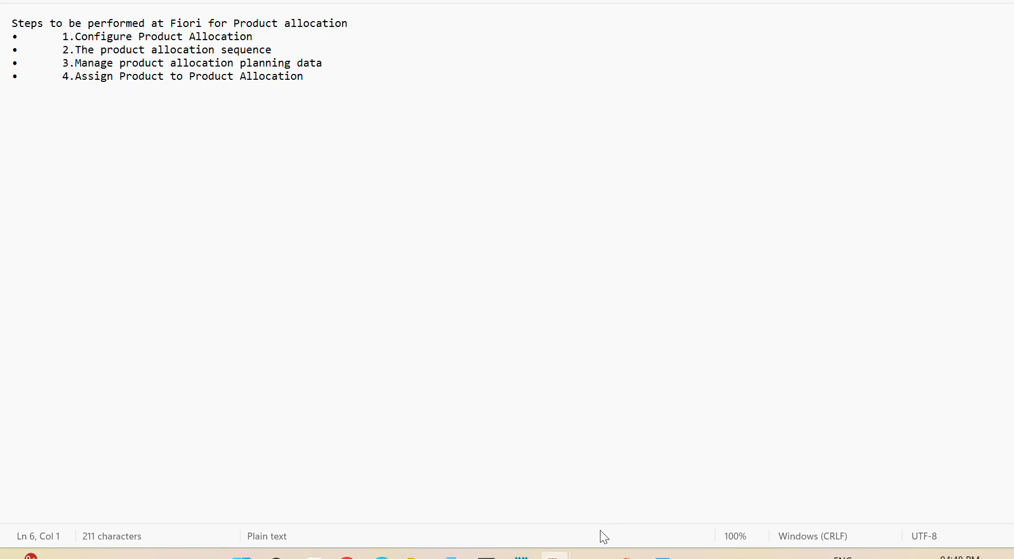
mouse_move(382, 554)
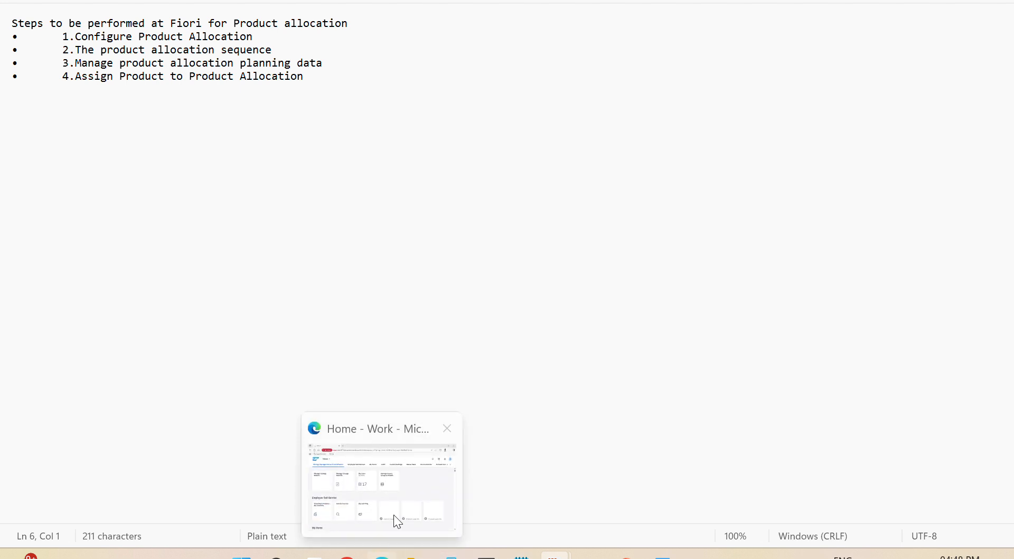
left_click(394, 515)
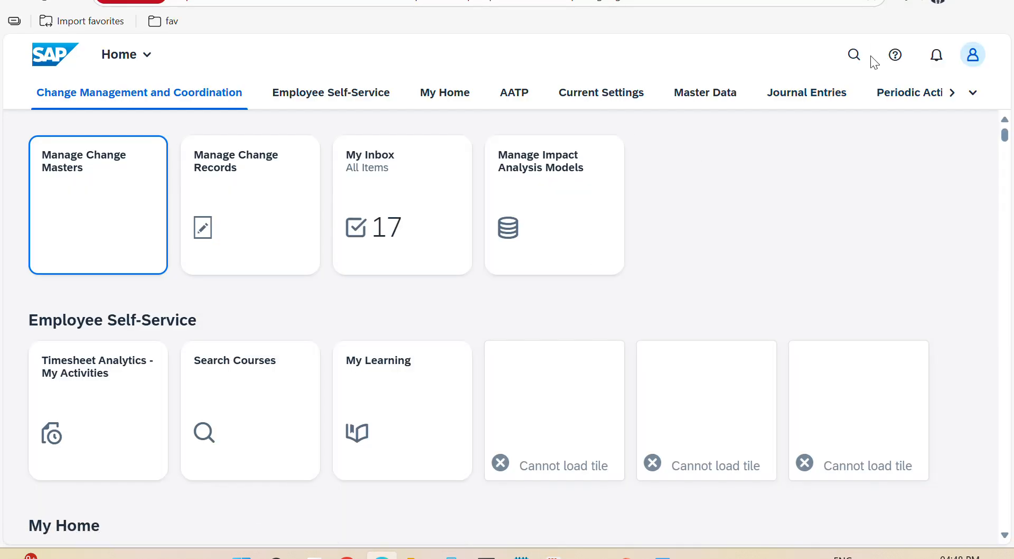
Step: Search the launchpad for manage product allocation and Configure Product Allocation, and open the Configure Product Allocation app
left_click(855, 55)
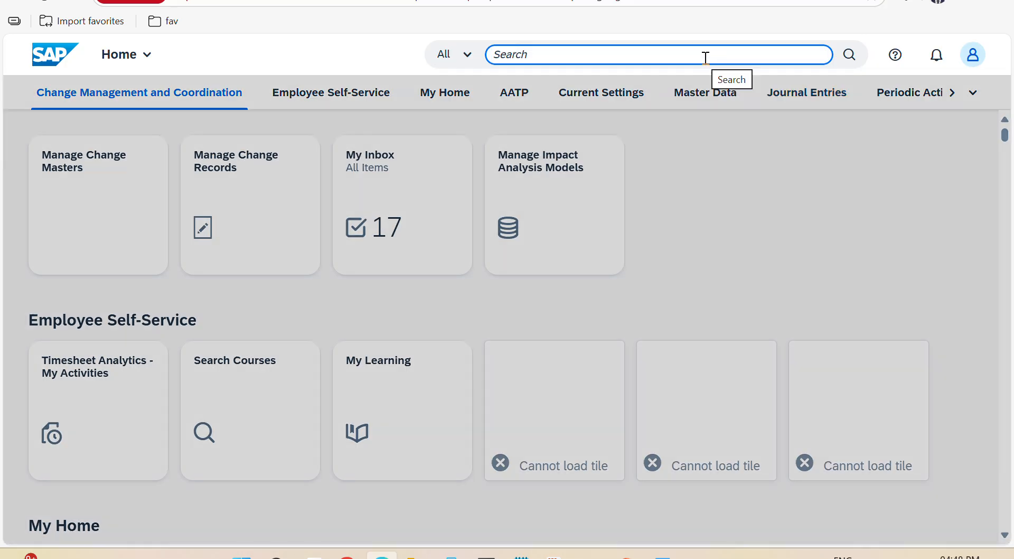
type("mana")
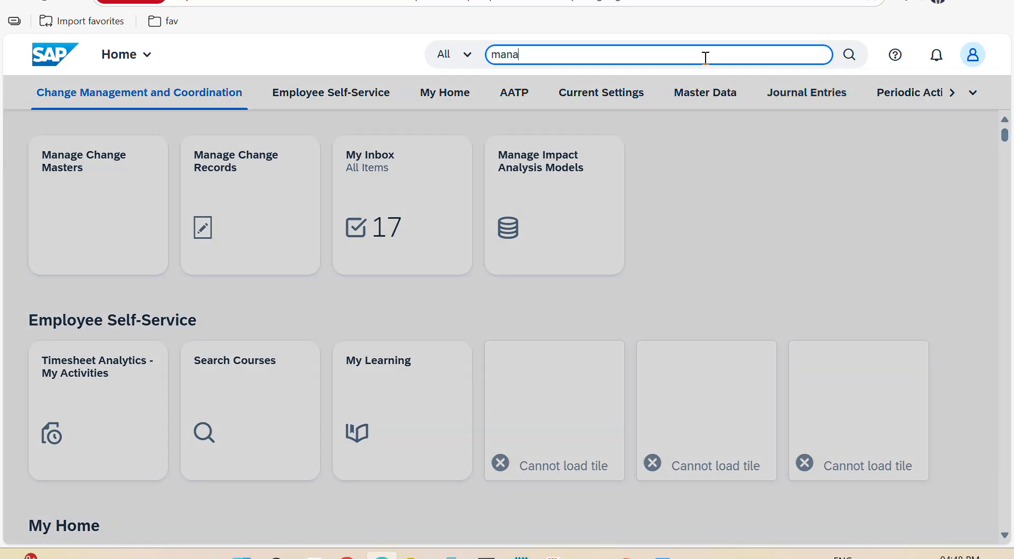
type("ge product allocation")
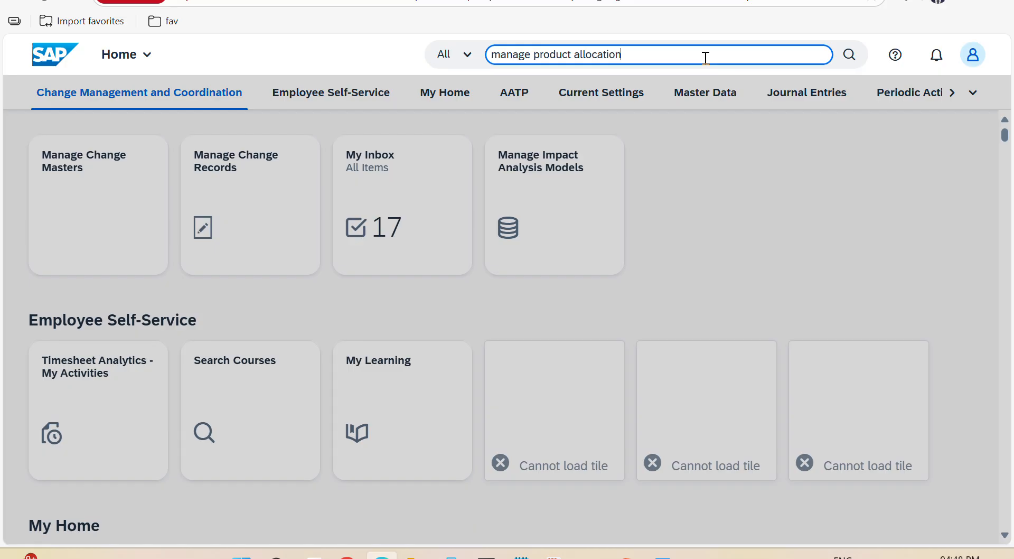
key("Return")
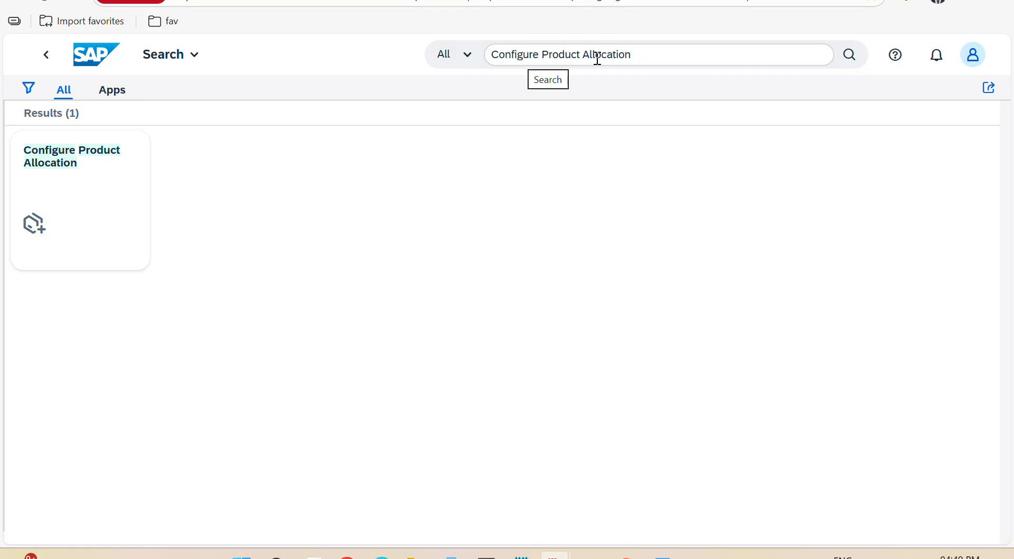
left_click(80, 174)
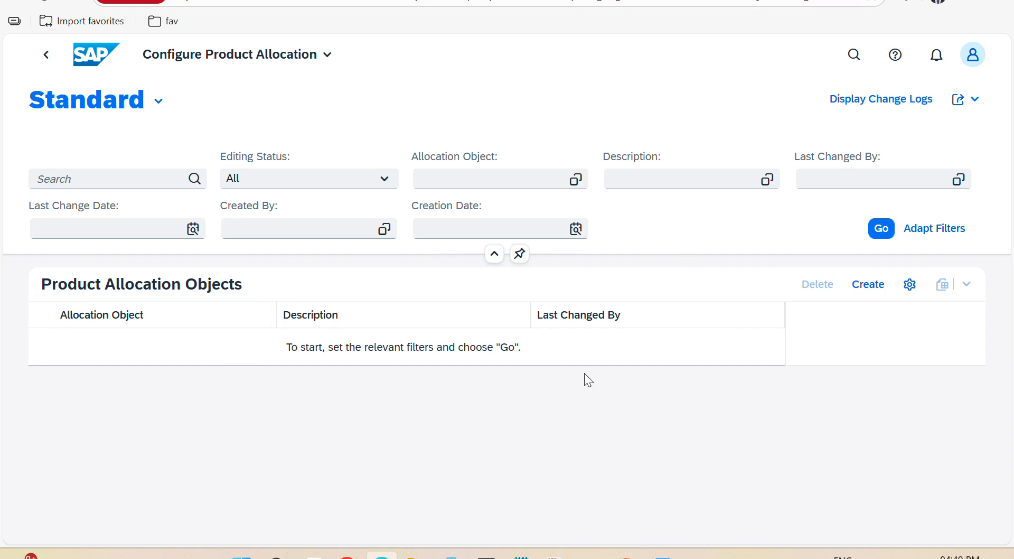
Step: Create a new product allocation object named SAP_PAL with the description Navigator product allocation
left_click(864, 290)
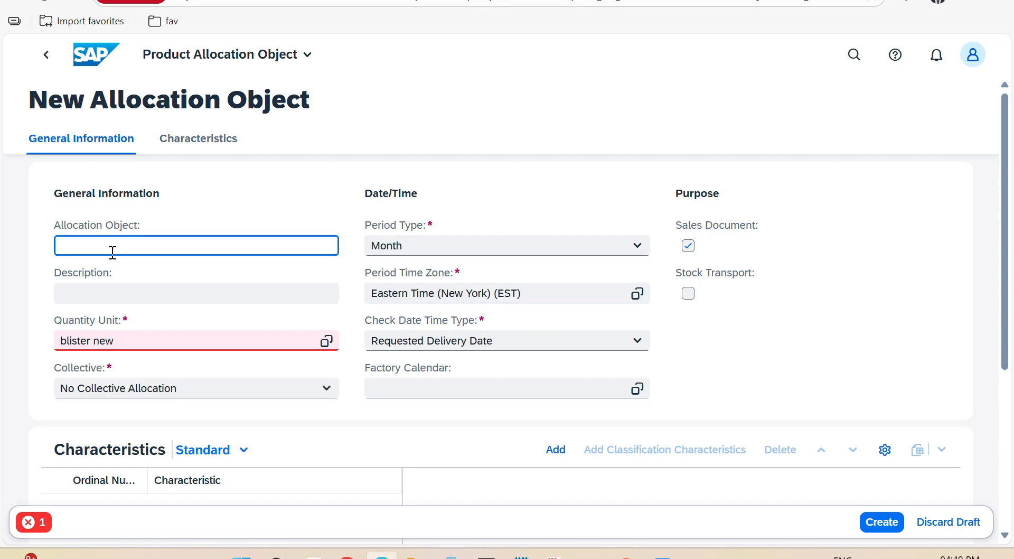
type("SAP_PAL")
left_click(118, 294)
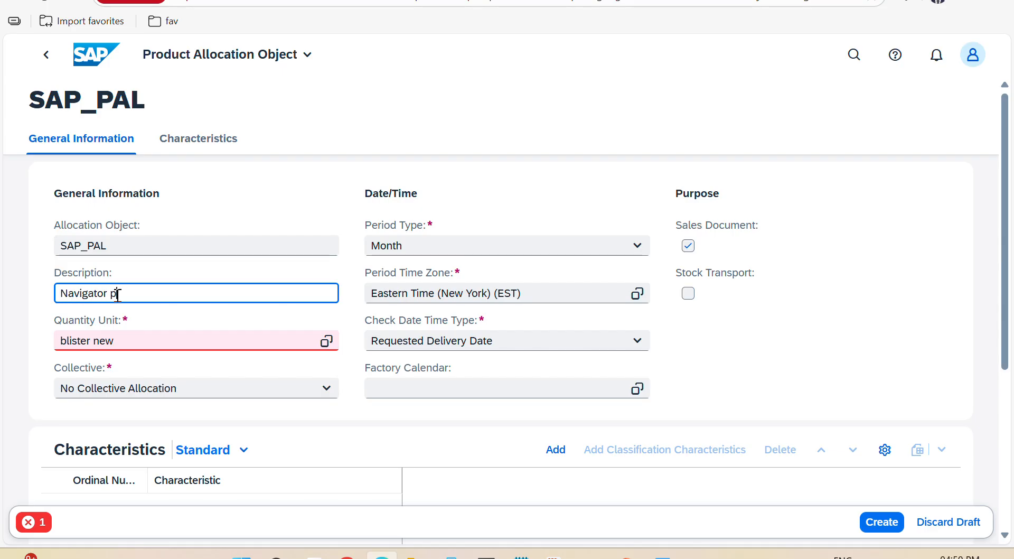
type("Navigator product allocation")
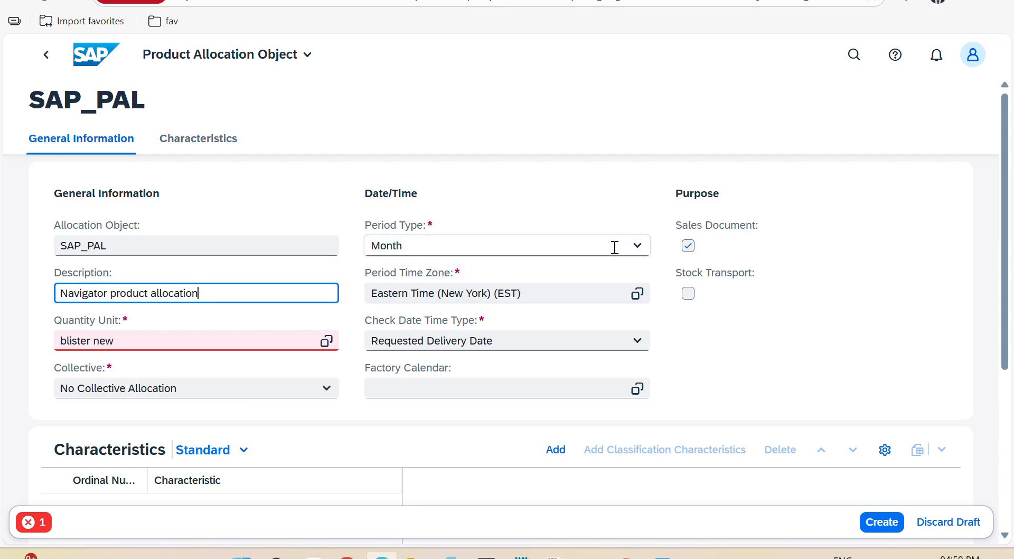
Step: Set the period type of allocation object SAP_PAL to Day, with Sales Document as its purpose
left_click(636, 249)
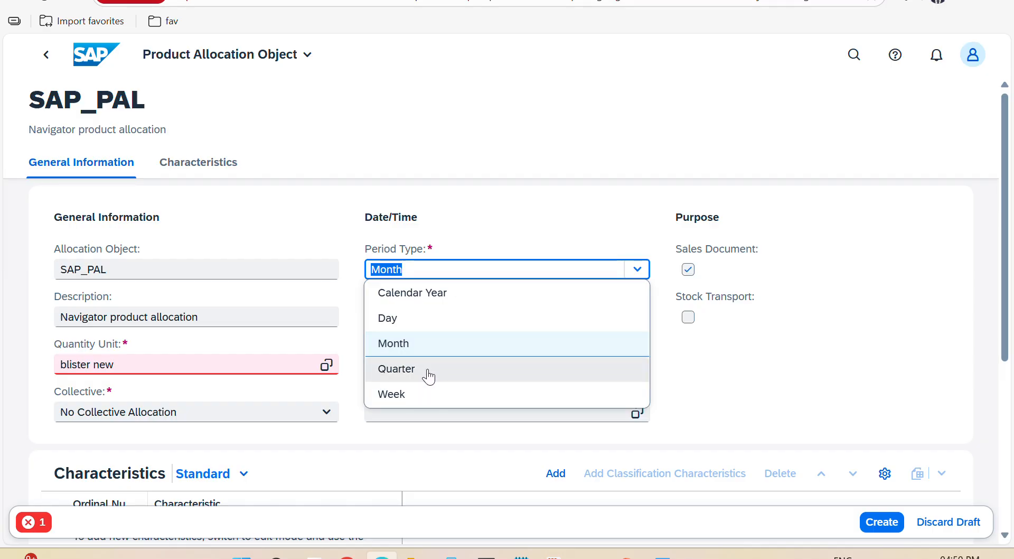
left_click(395, 323)
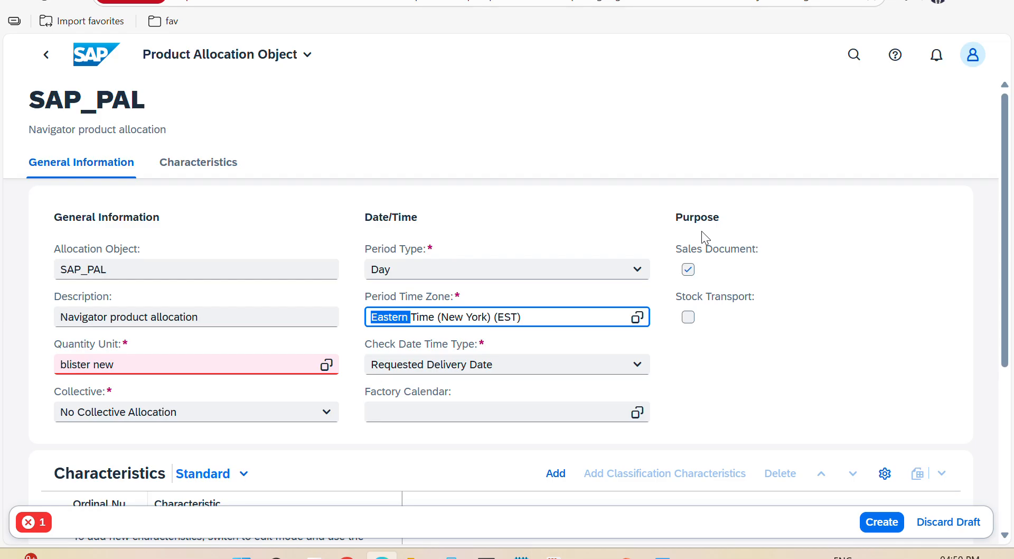
left_click(688, 268)
Step: Set the quantity unit to Each (EA) and the check date time type to Requested Delivery Date
left_click(326, 364)
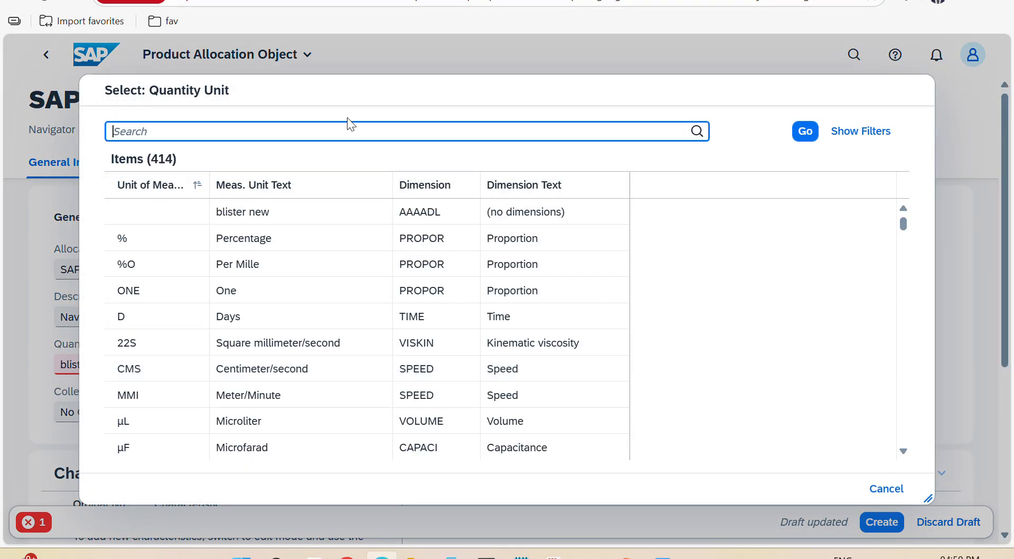
type("ea")
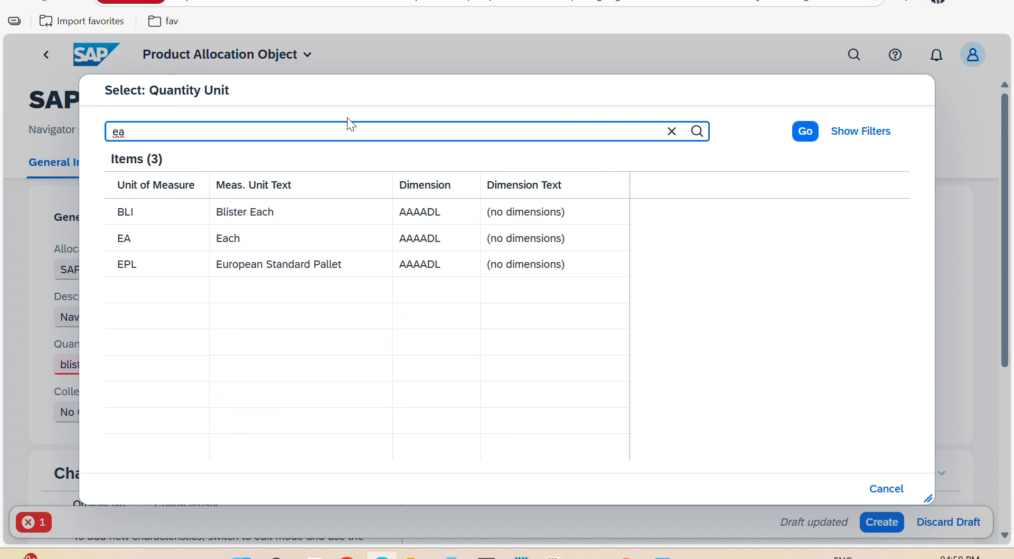
left_click(270, 237)
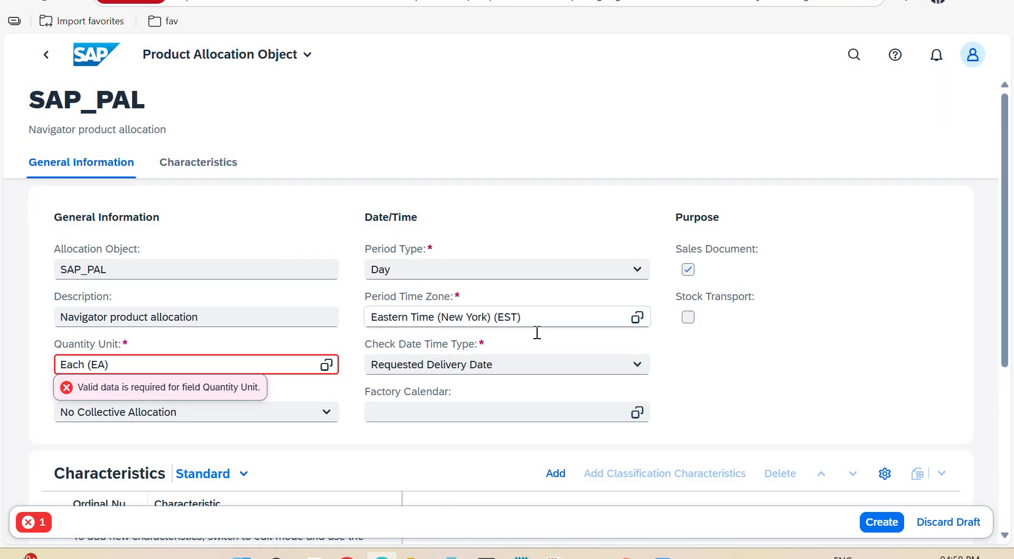
left_click(636, 374)
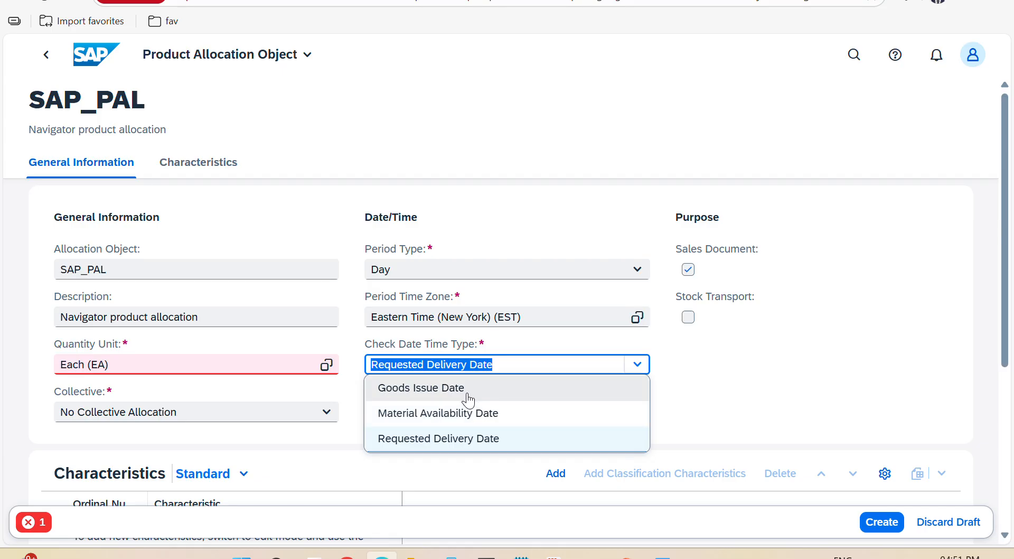
left_click(465, 439)
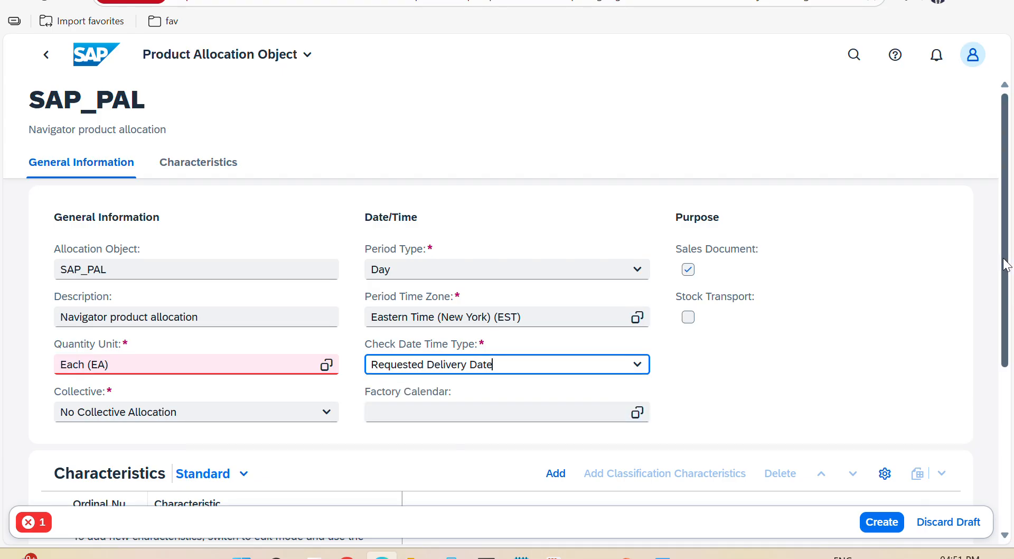
Step: Add the characteristics Distribution Channel, Plant (Own or External) and Region (State, Province, County), and create the allocation object
left_click_drag(1004, 271, 1004, 382)
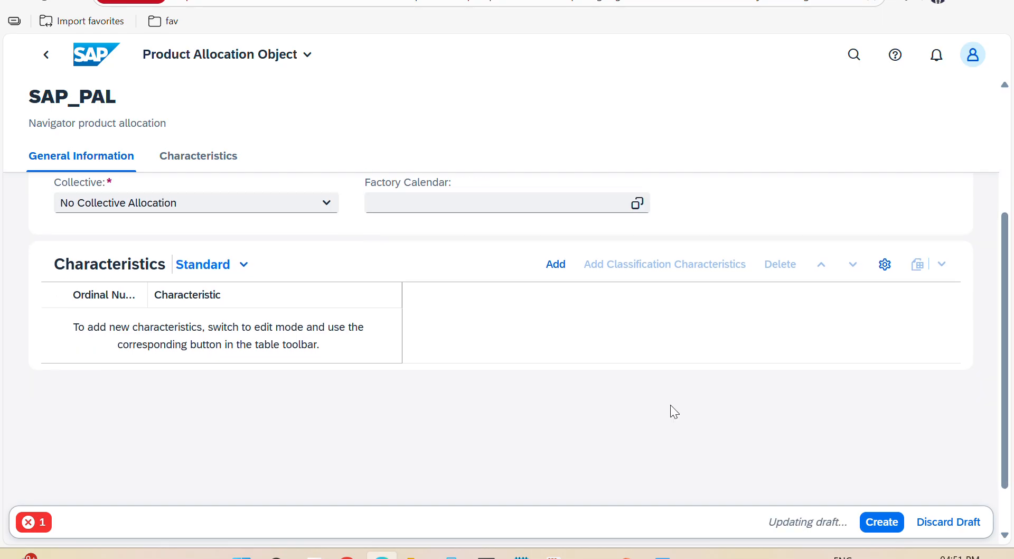
left_click(558, 272)
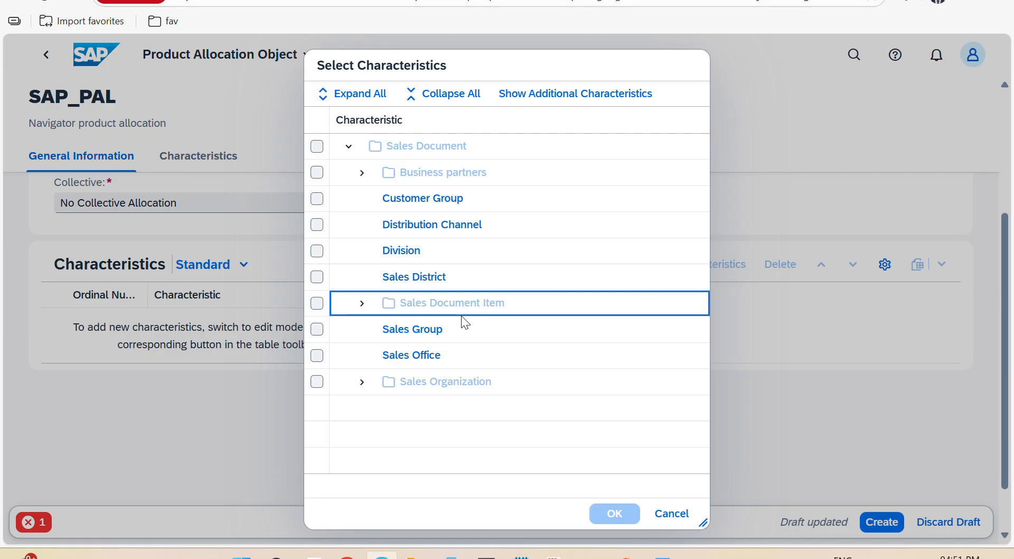
left_click(362, 98)
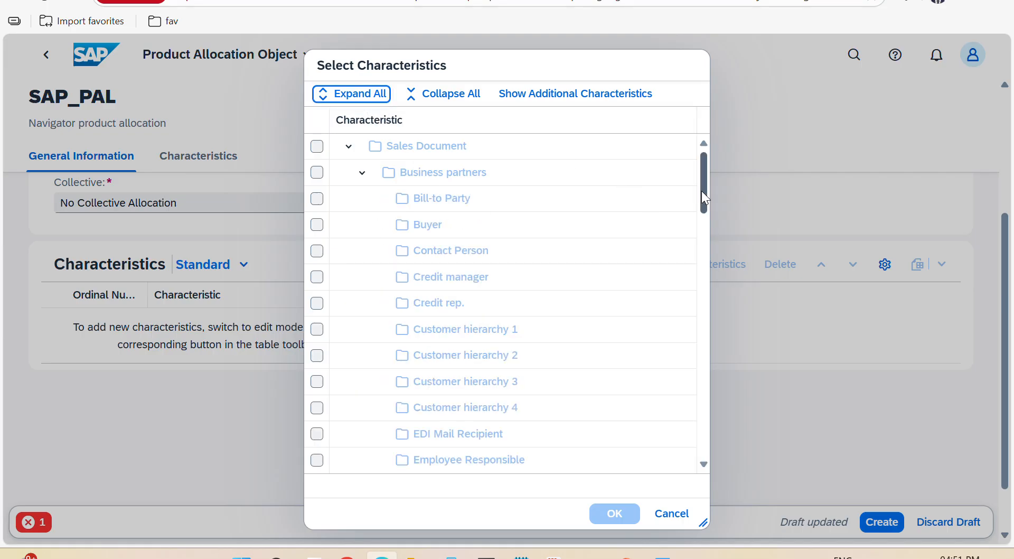
left_click_drag(702, 192, 689, 306)
left_click(317, 224)
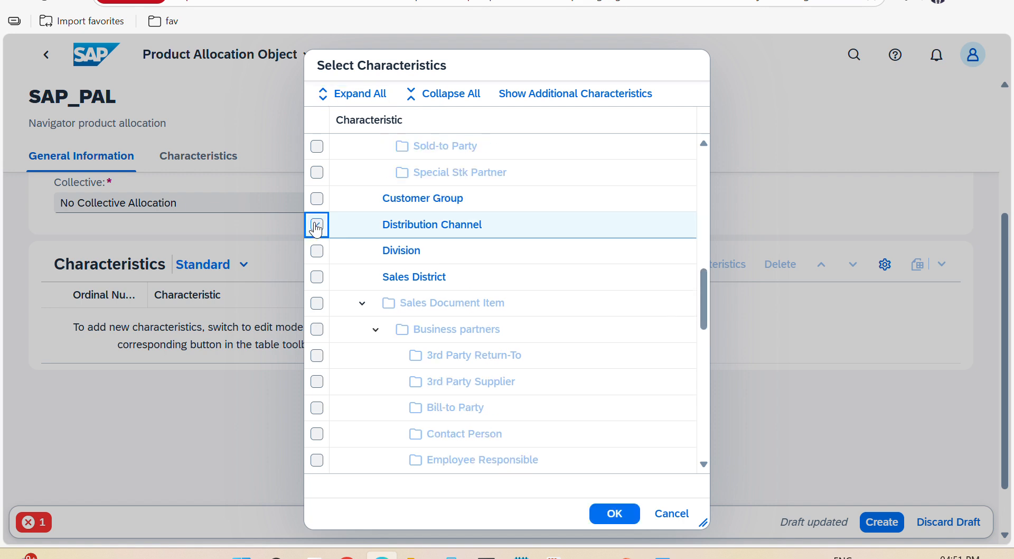
left_click_drag(701, 299, 695, 417)
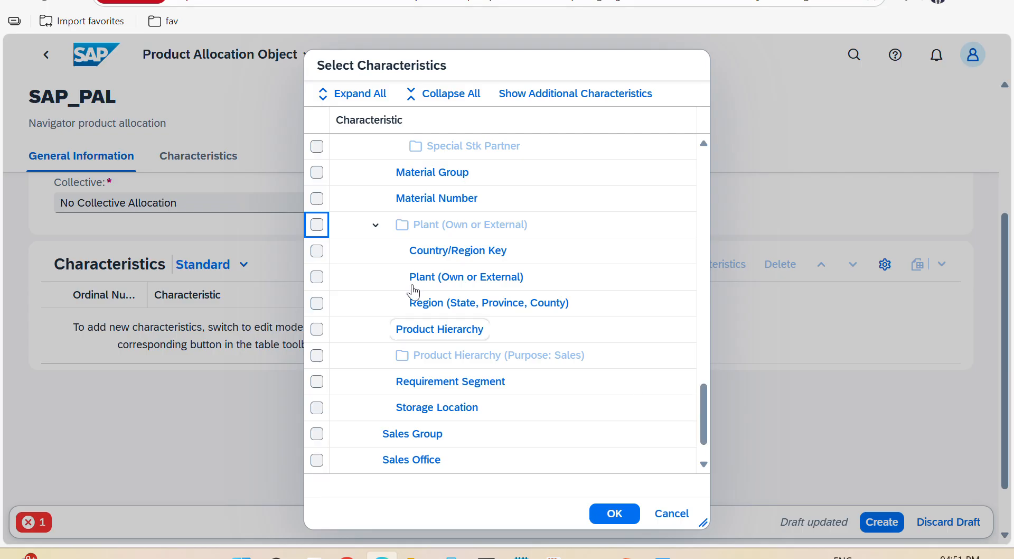
left_click(316, 280)
left_click(316, 305)
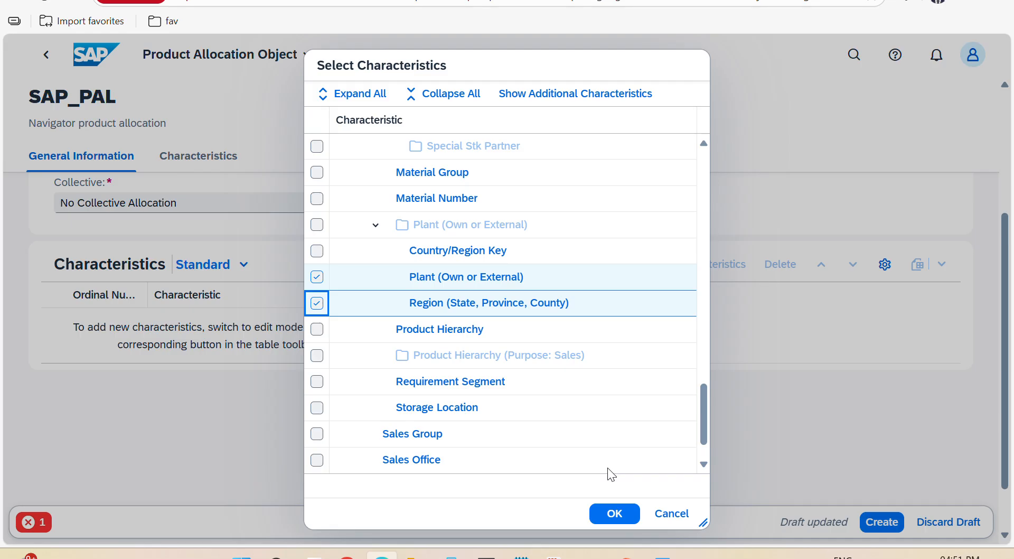
left_click(614, 514)
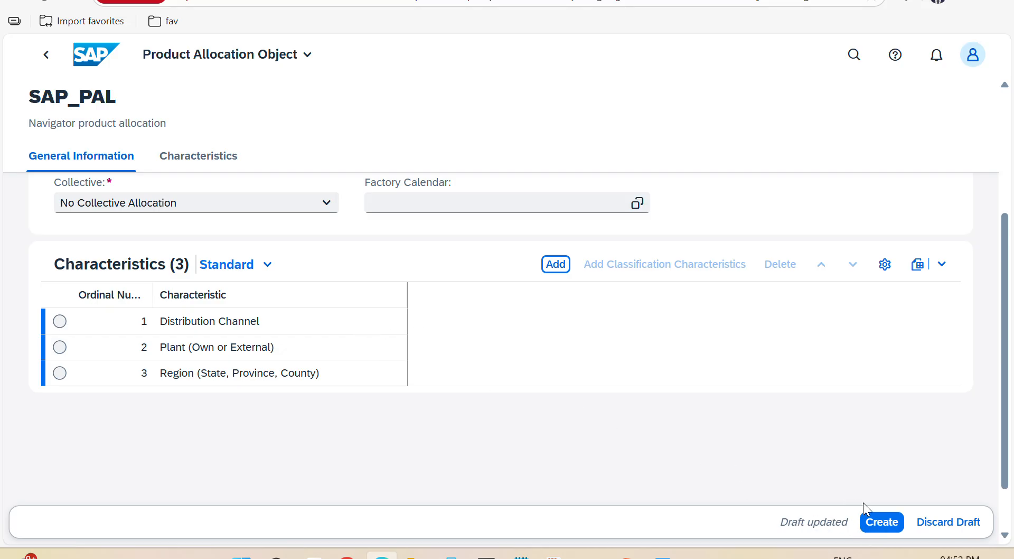
left_click(887, 524)
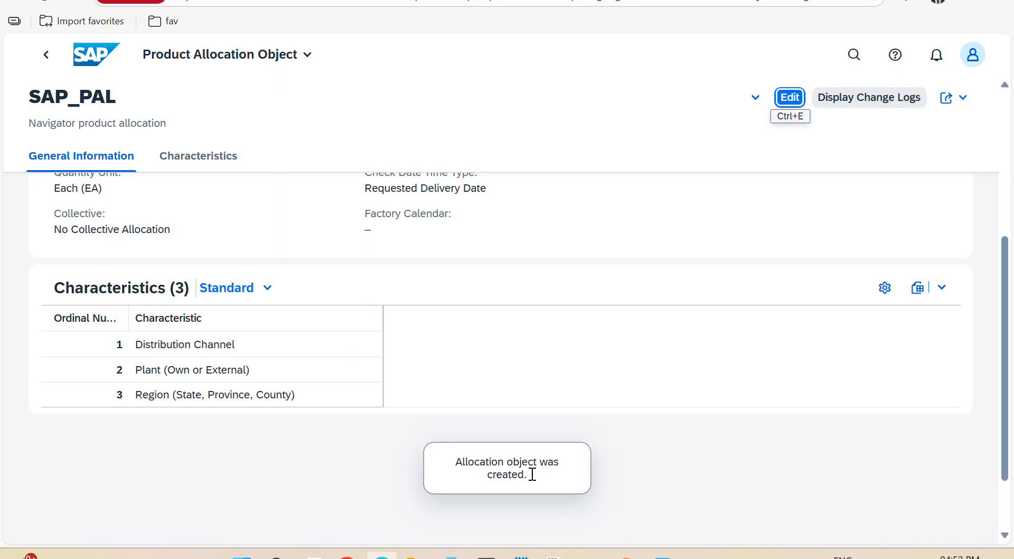
Step: Copy the allocation object name SAP_PAL onto the first line of the Notepad steps list and switch back to Edge
left_click_drag(1003, 378, 997, 241)
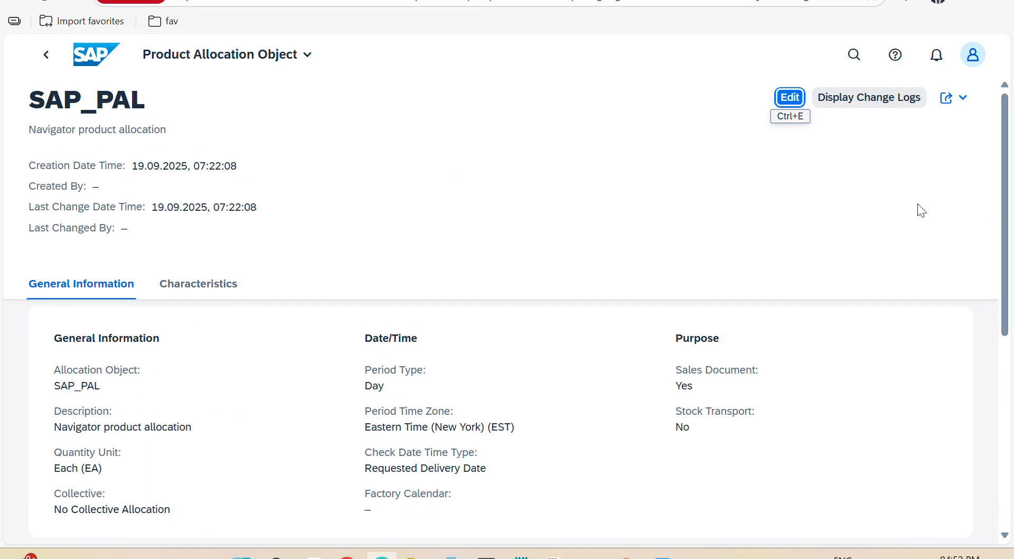
left_click_drag(104, 387, 53, 394)
left_click(114, 385)
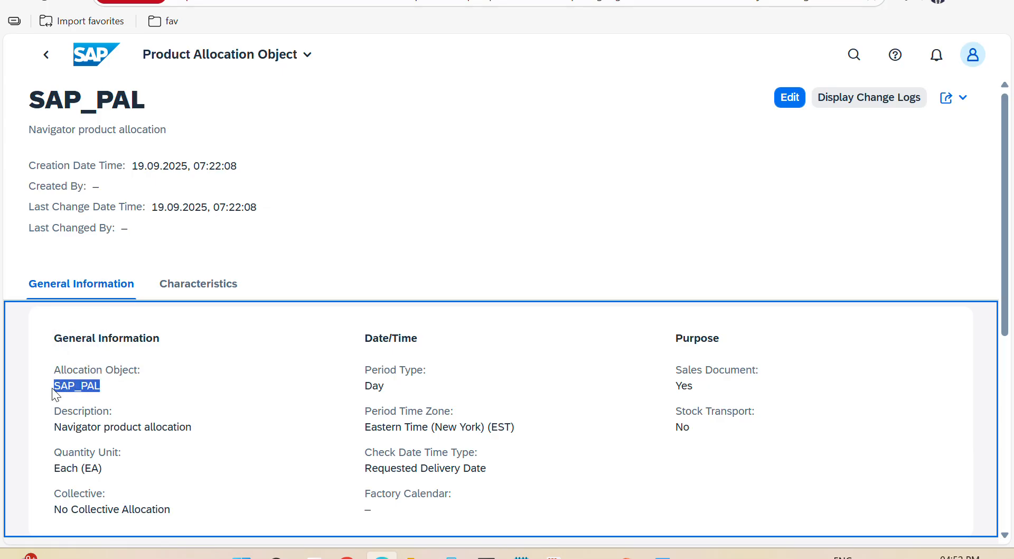
mouse_move(521, 554)
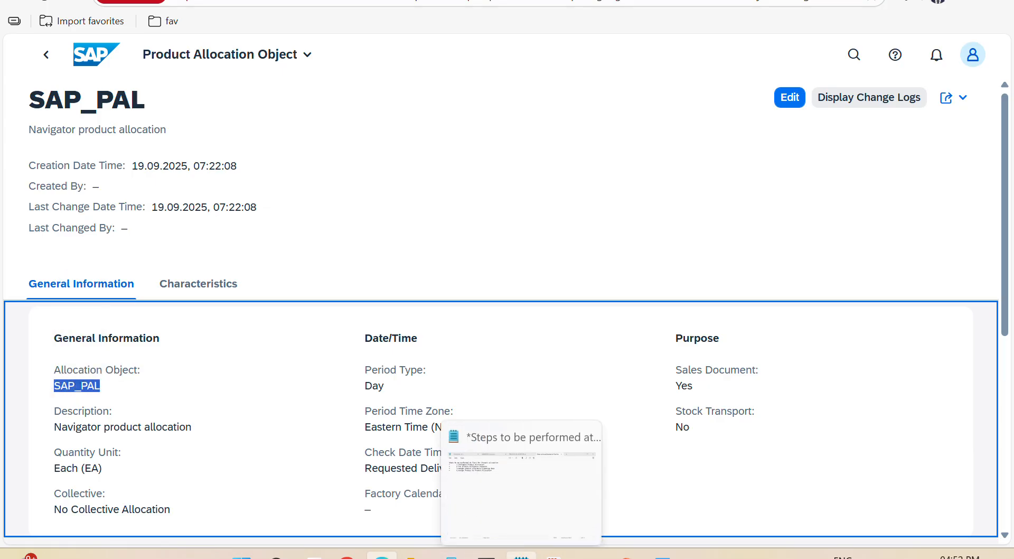
left_click(562, 479)
left_click(373, 22)
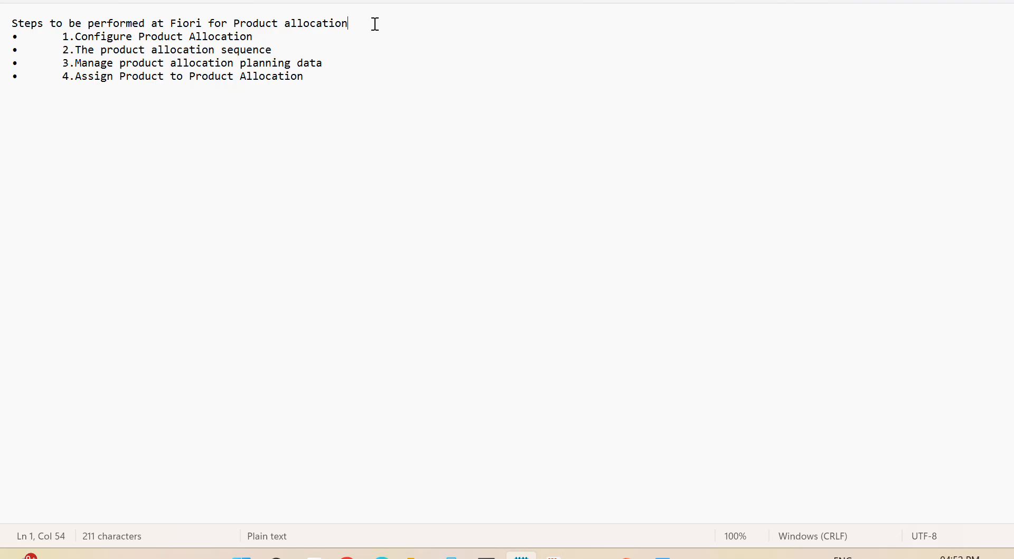
type("SAP_PAL")
key("alt+Tab")
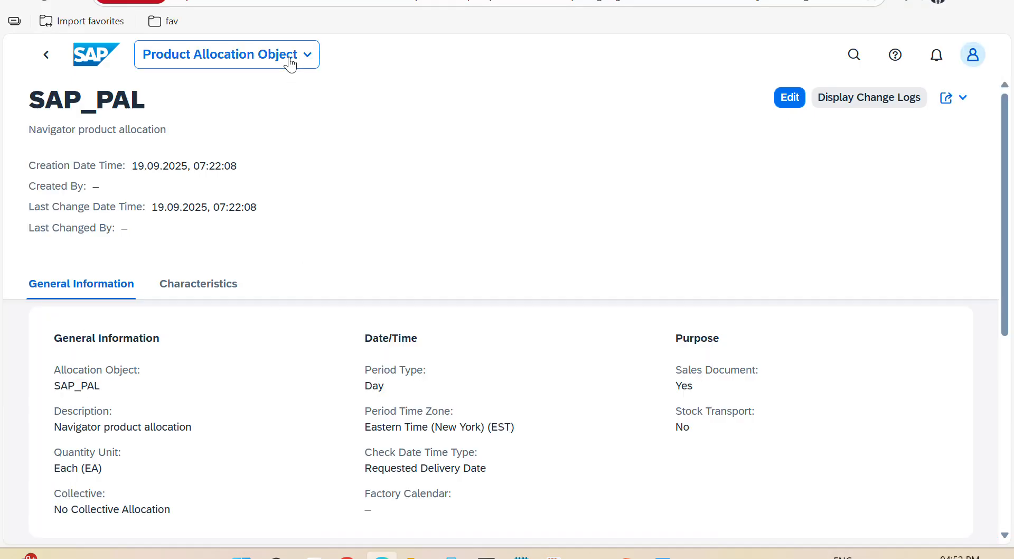
Step: Return to the launchpad home and open Manage Product Allocation Sequences from the AATP group
left_click(290, 55)
left_click(170, 187)
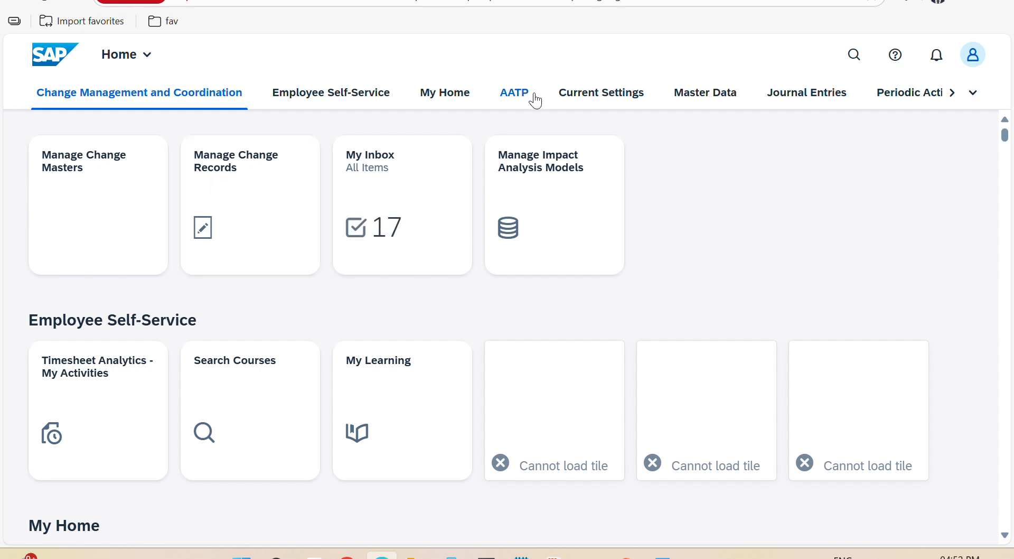
left_click(507, 93)
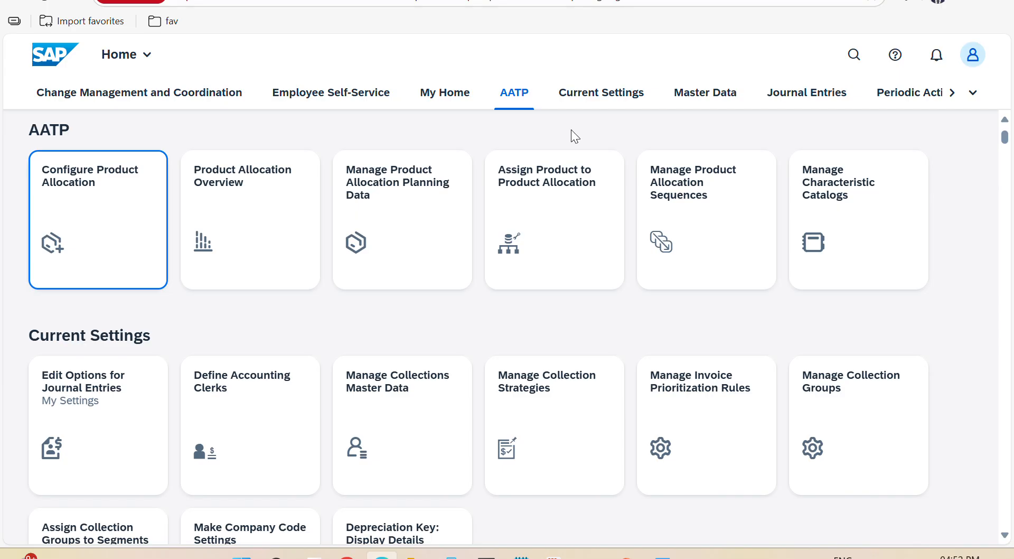
left_click(706, 211)
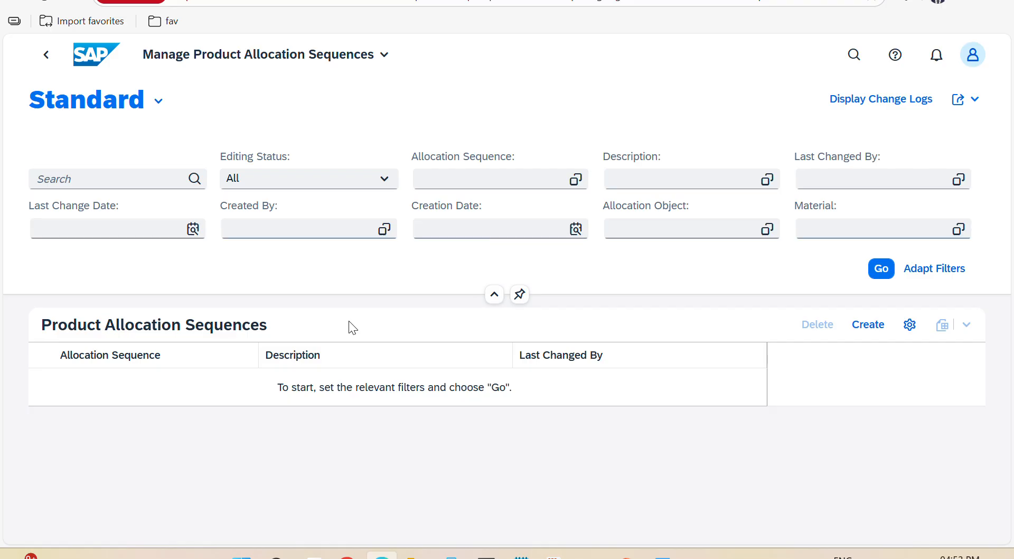
Step: Start a new allocation sequence named SAP_ALLOC_SEQ with the description ALLOCATION SEQUENCE OF SAP NAVIGATOR
left_click(873, 323)
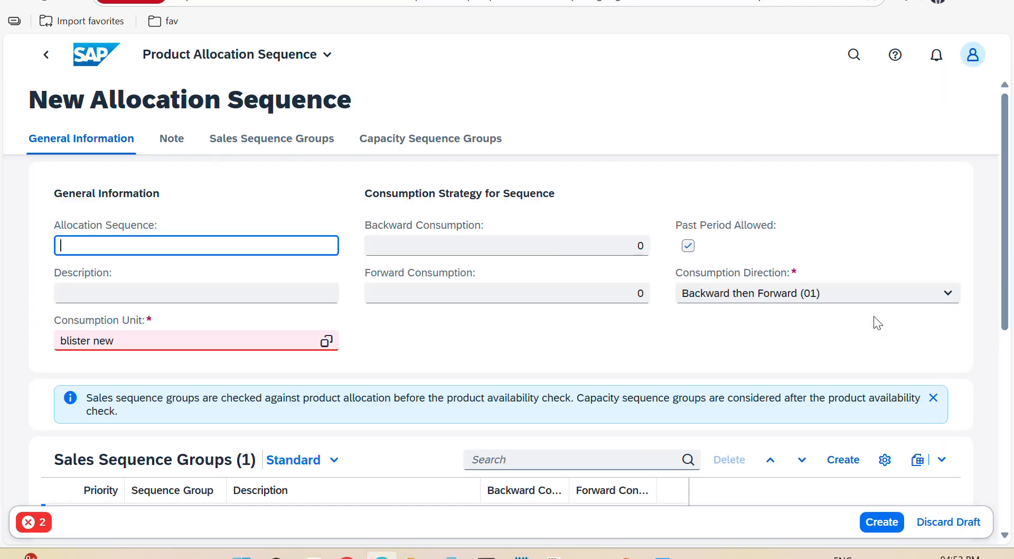
type("SAP_ALLOC_SEQ")
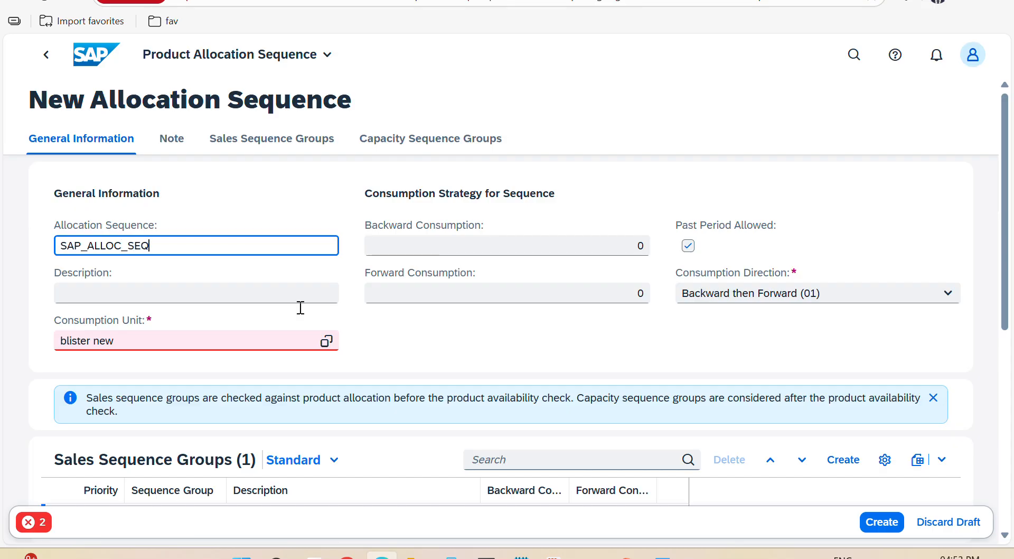
left_click(199, 301)
type("ALLOCA")
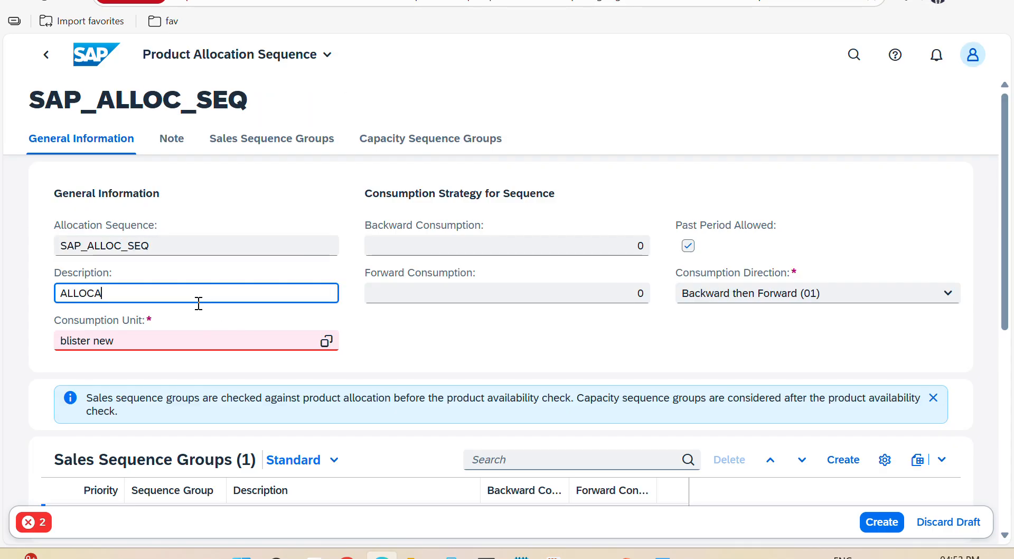
type("TION SEQUENCE")
type(" OF")
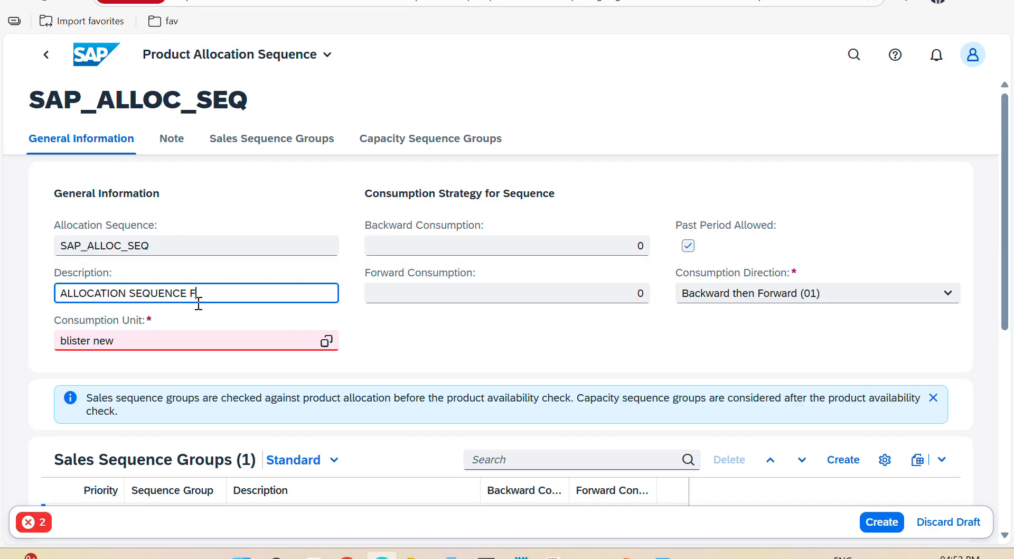
key("BackSpace")
type("OF SAP NAVIGATOR")
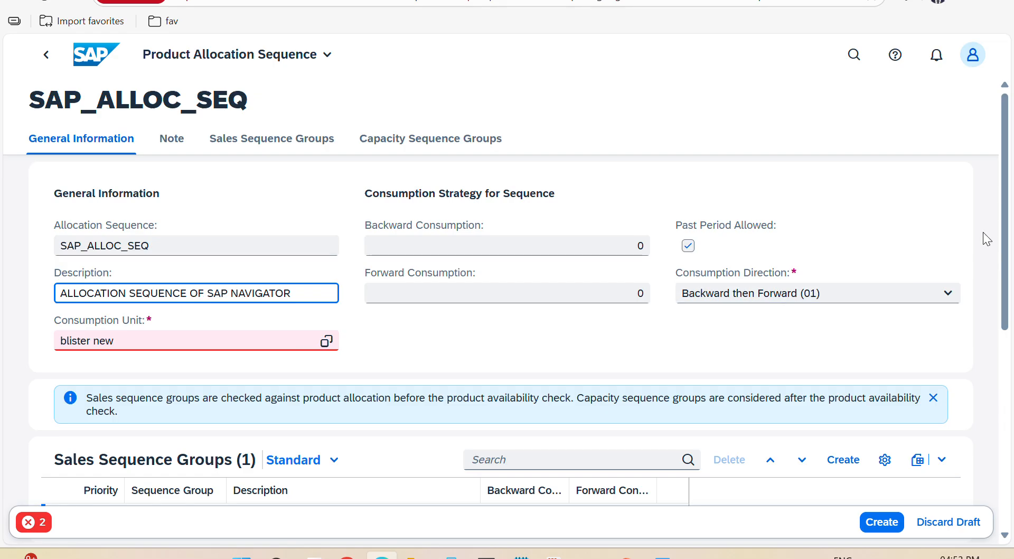
Step: Set the allocation sequence's consumption unit to Each (EA)
scroll(1009, 241, "down", 1)
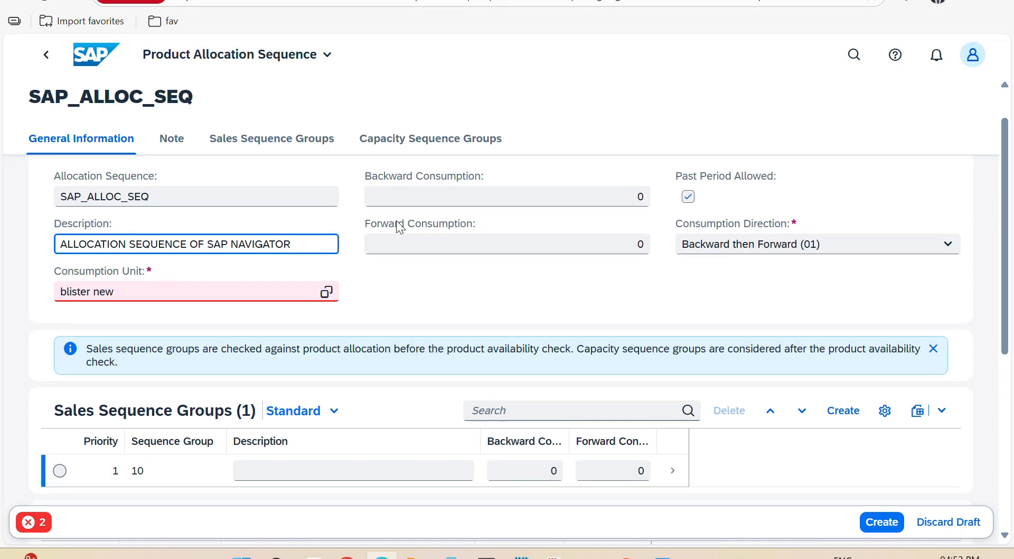
left_click(327, 294)
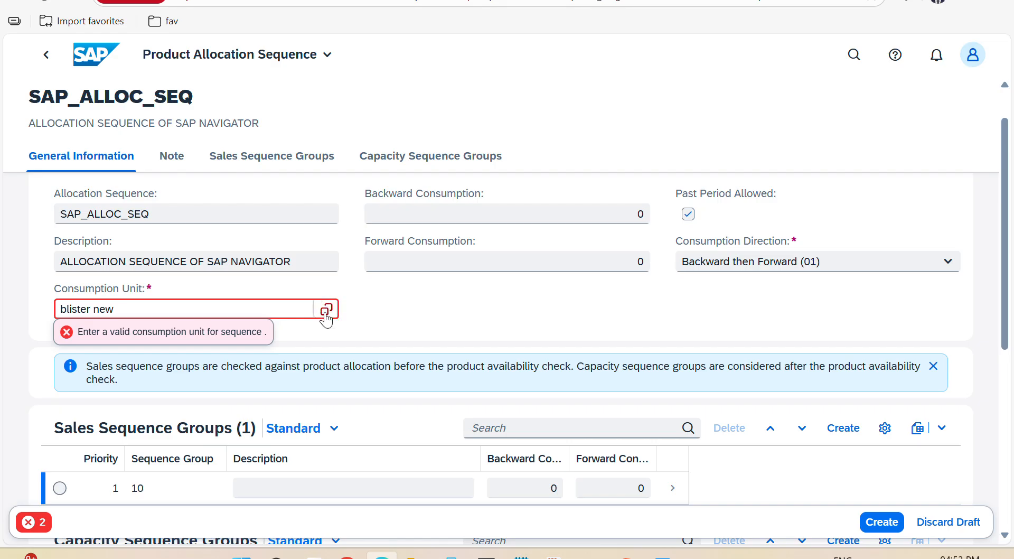
left_click(326, 309)
type("EA")
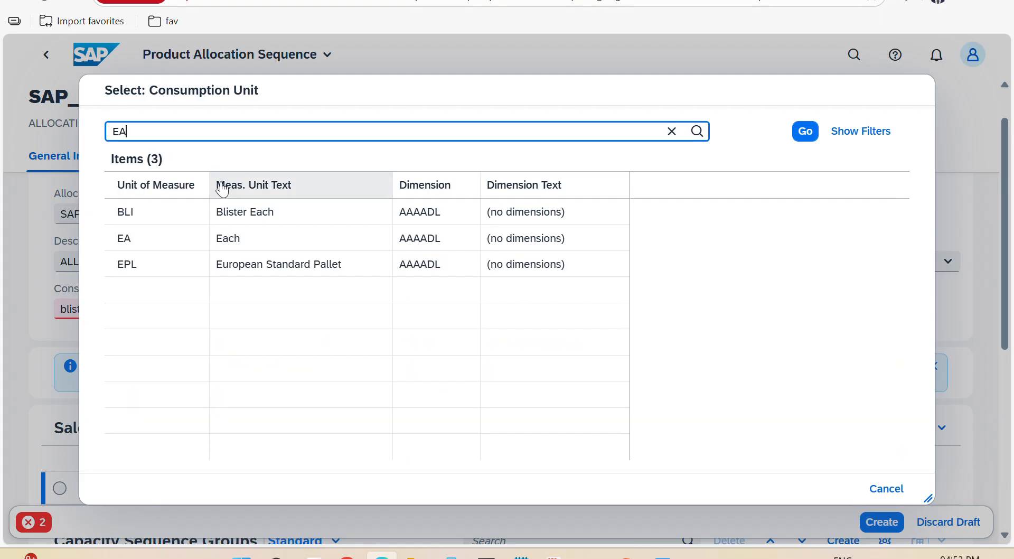
left_click(161, 248)
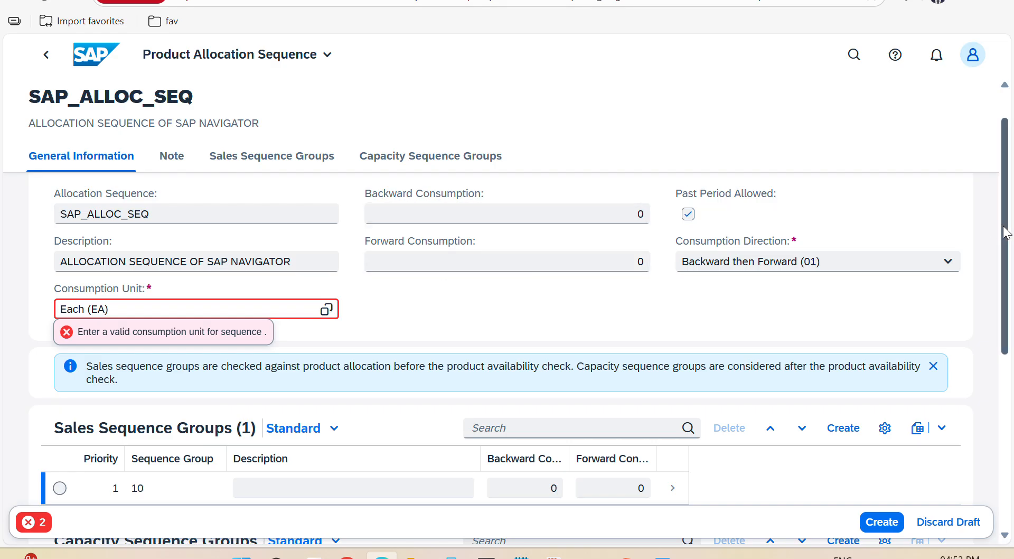
left_click_drag(1006, 230, 1006, 202)
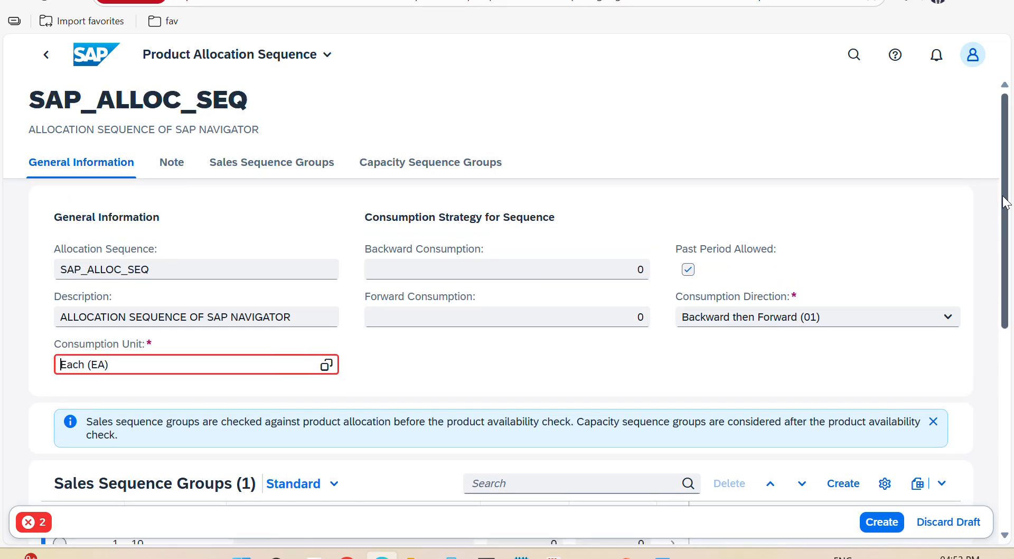
left_click(642, 270)
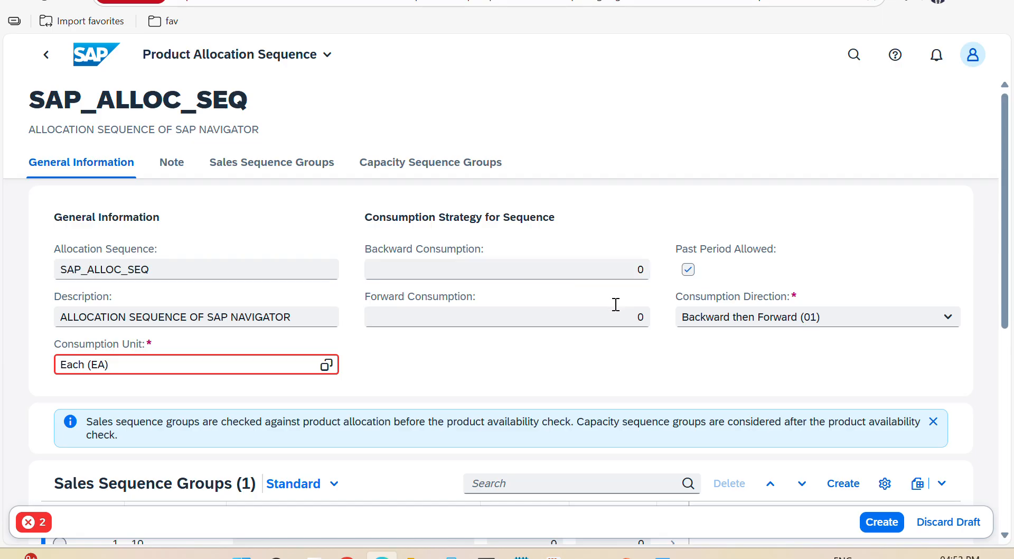
left_click(606, 320)
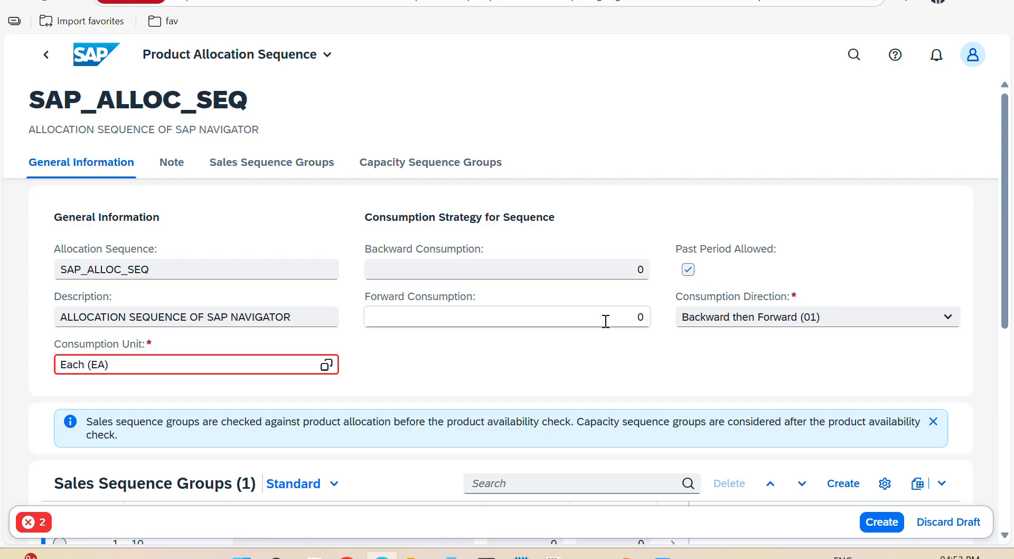
Step: Check the sequence's backward and forward consumption fields and list the available consumption direction options
left_click(546, 272)
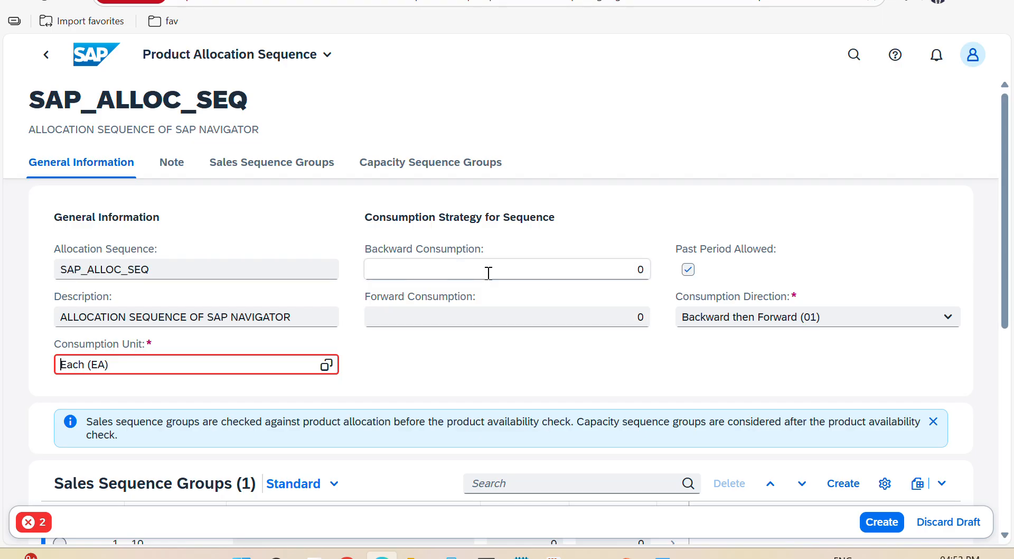
left_click(460, 295)
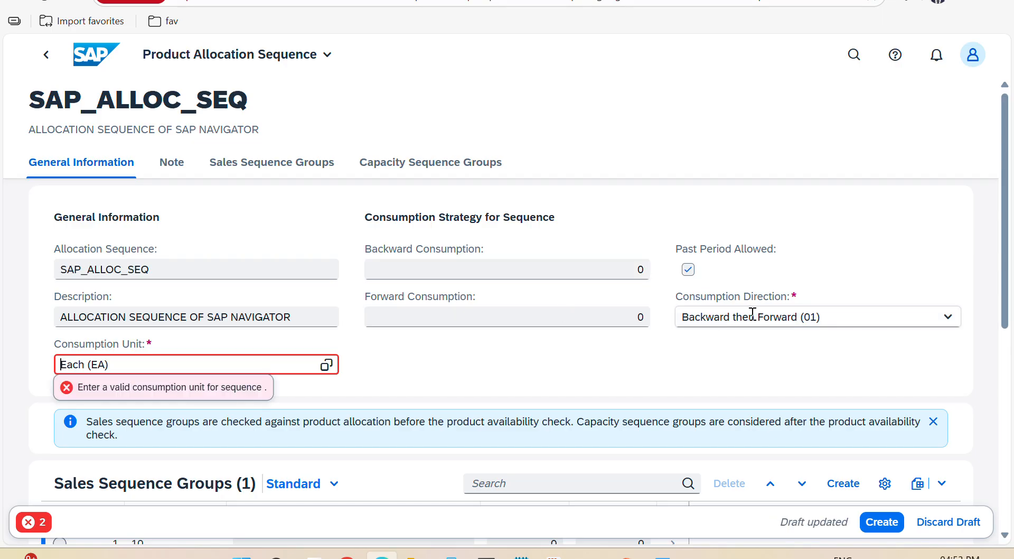
left_click(949, 320)
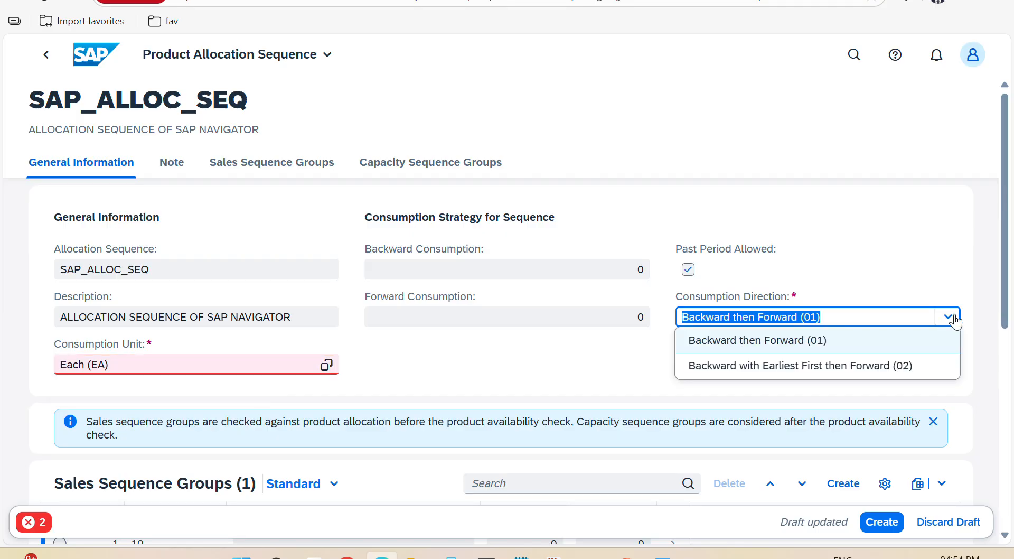
Step: Add a second sales sequence group to the allocation sequence, below group 10
scroll(957, 324, "down", 2)
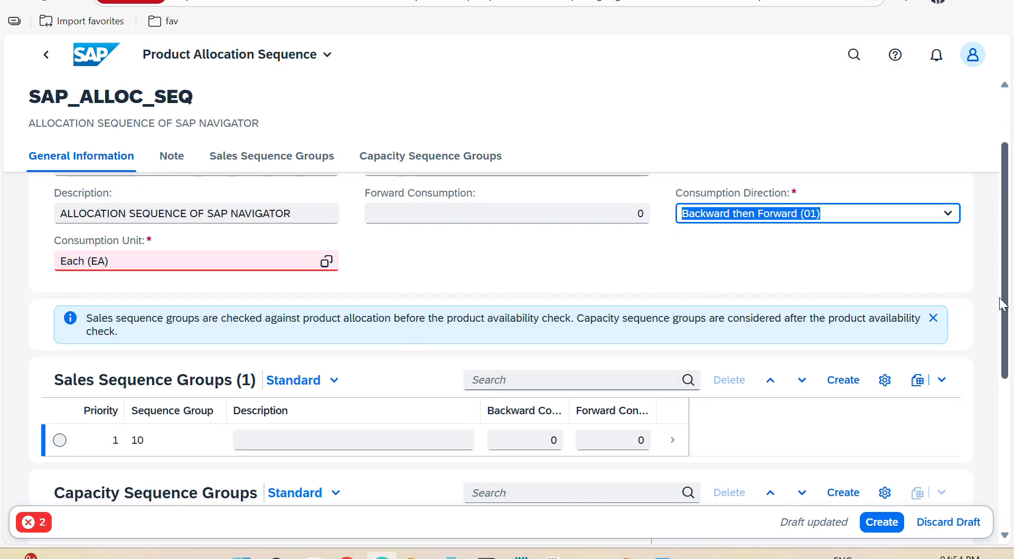
scroll(1009, 307, "down", 1)
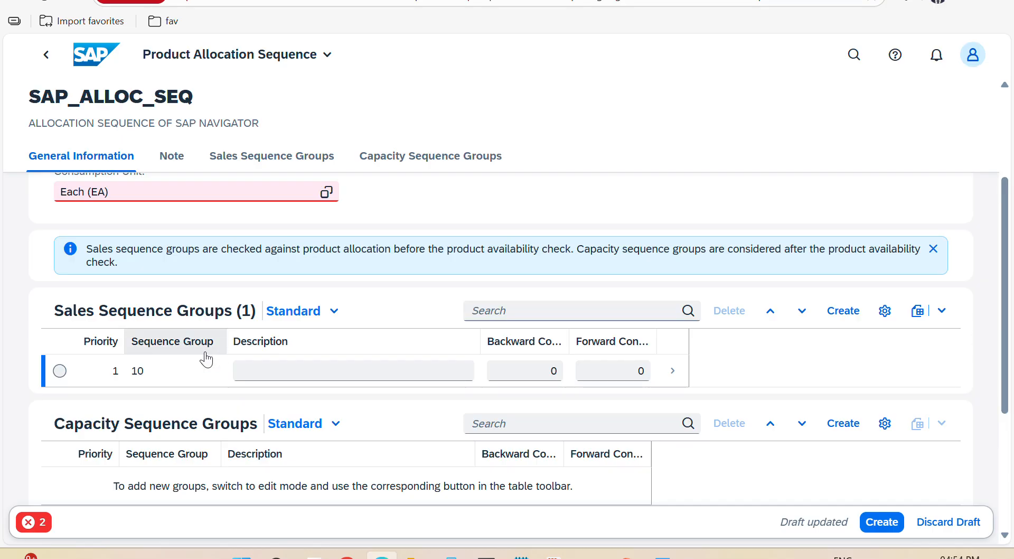
left_click(59, 371)
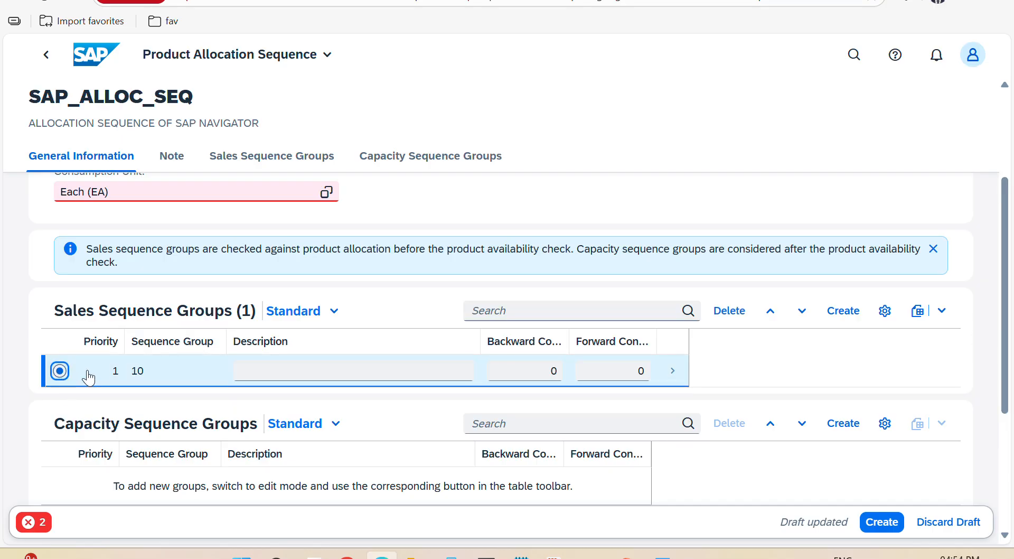
left_click(305, 368)
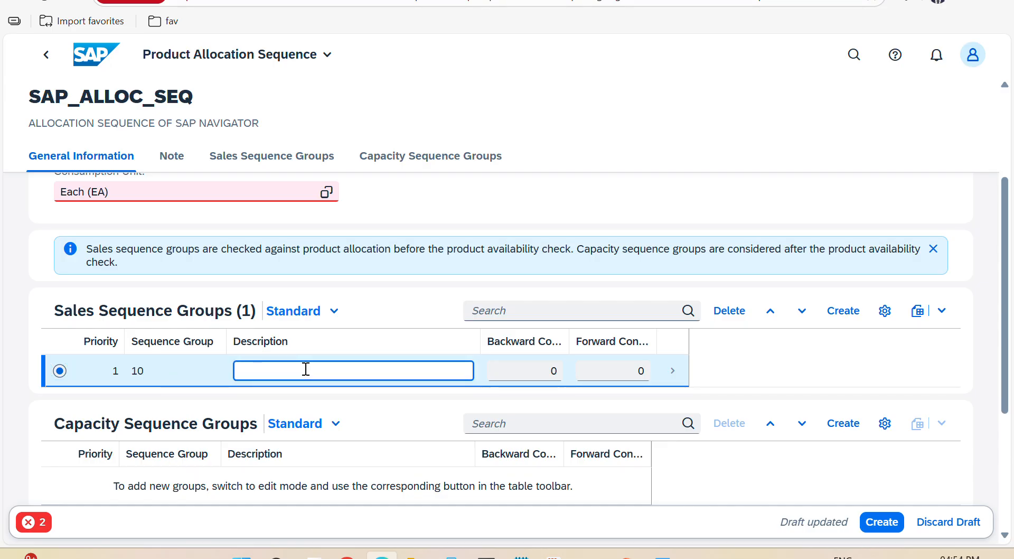
left_click(843, 317)
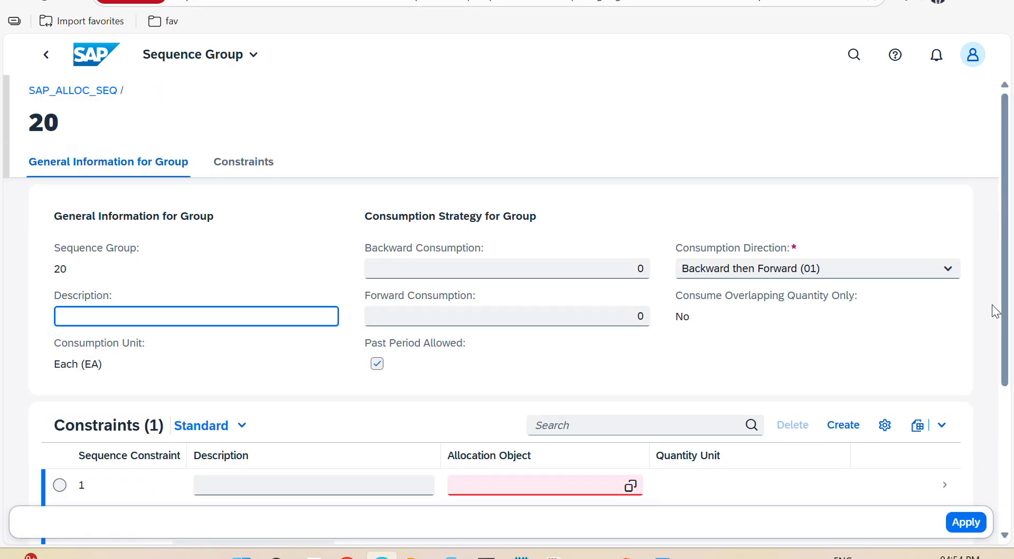
Step: Assign allocation object SAP_PAL to constraint 1 of sequence group 20 and describe the constraint as SAP_PAL
scroll(996, 317, "down", 3)
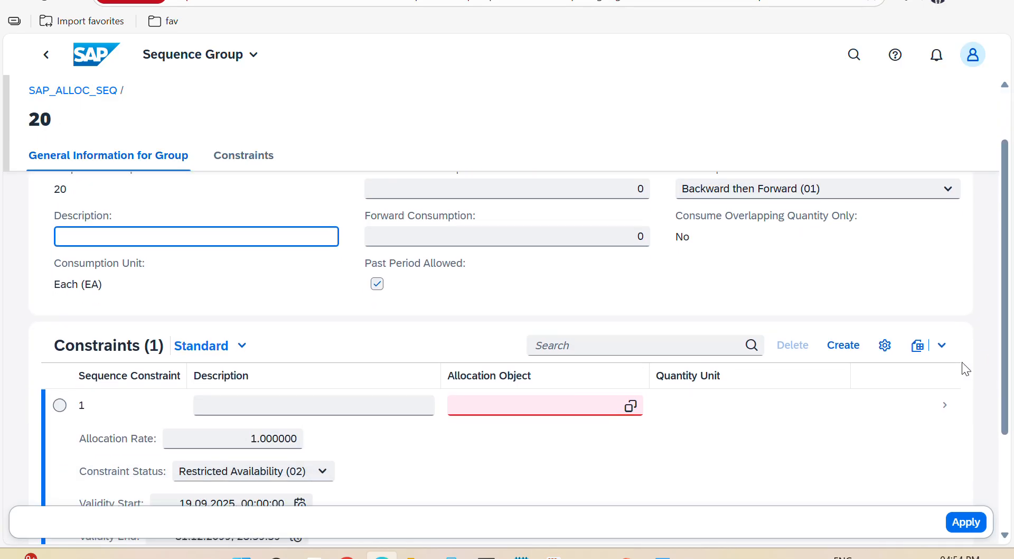
left_click(613, 404)
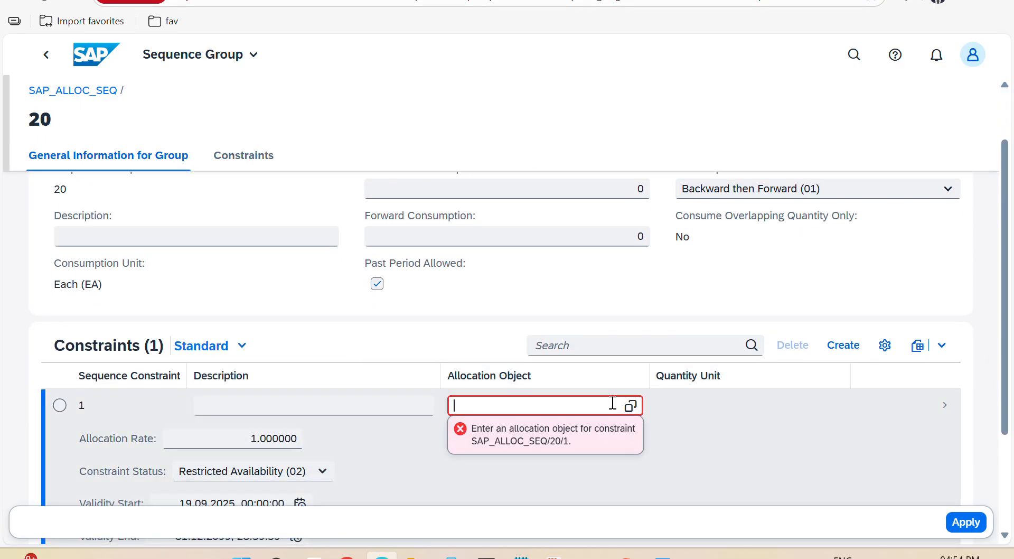
type("SAP_PAL")
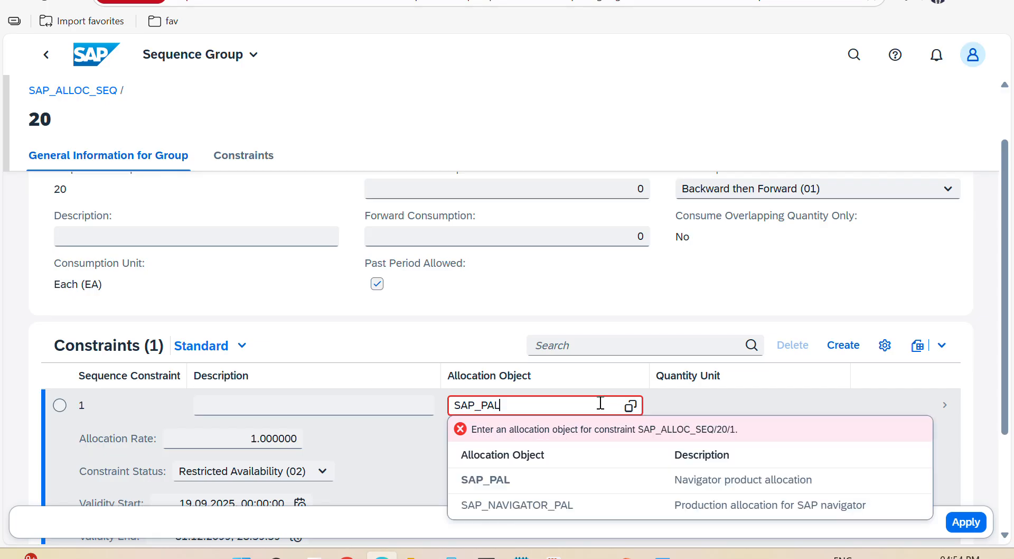
left_click(236, 405)
type("SAP_PAL")
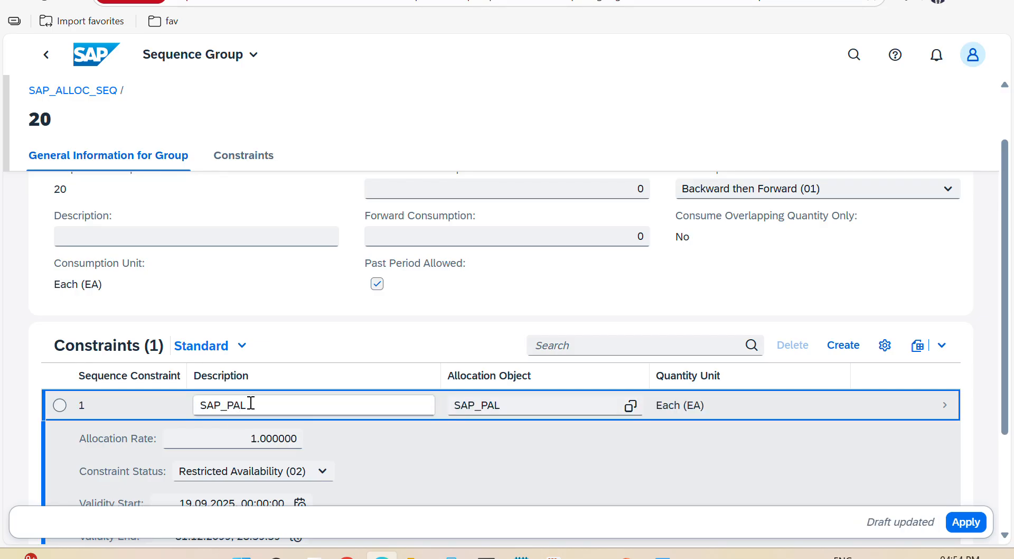
left_click(251, 402)
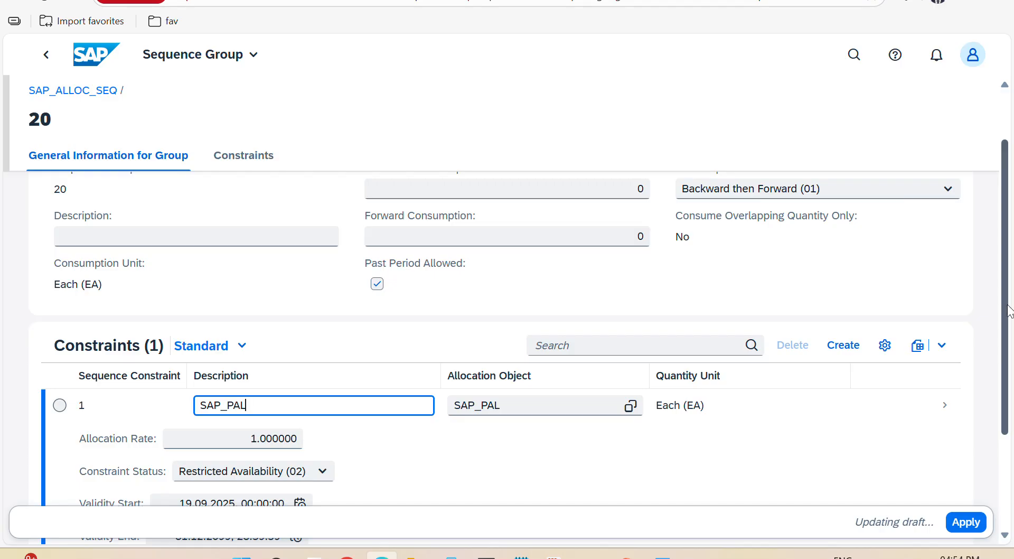
Step: Choose Restricted Availability (02) as the constraint status and apply sequence group 20
scroll(1006, 327, "down", 2)
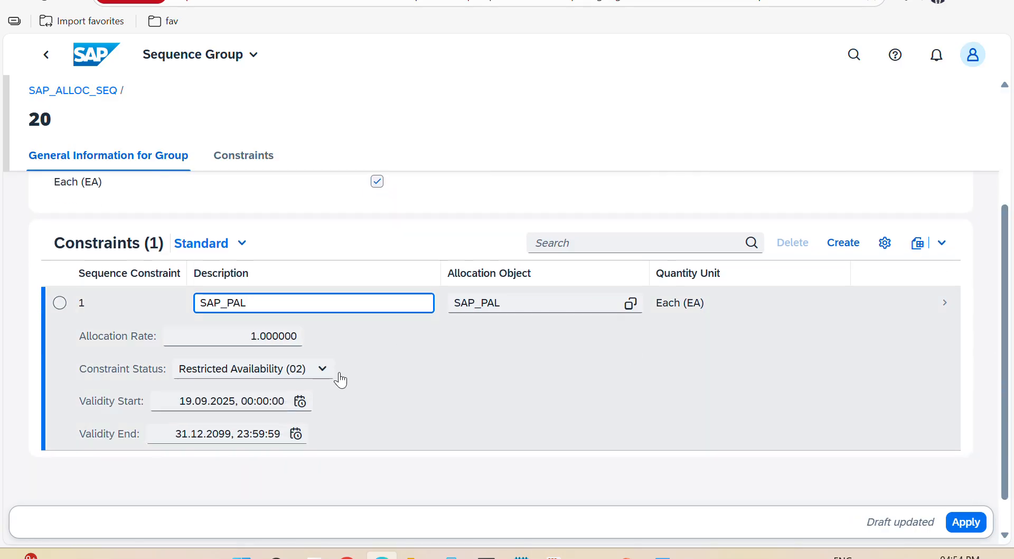
left_click(320, 376)
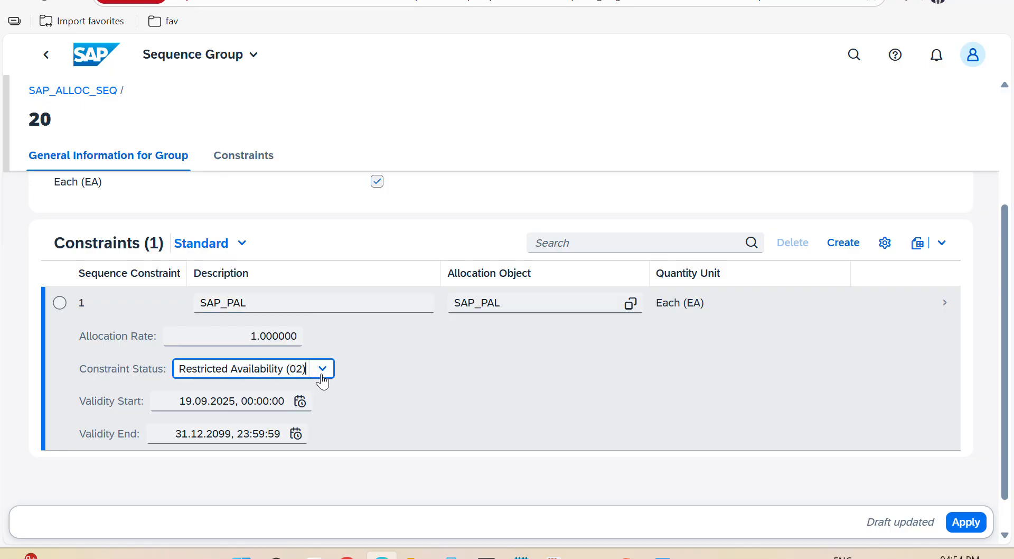
left_click(321, 375)
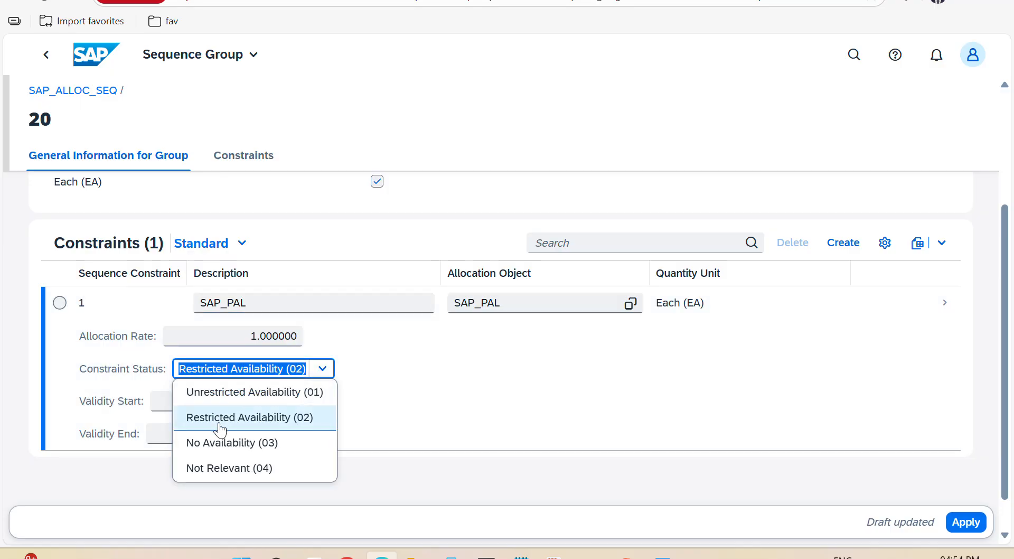
left_click(220, 424)
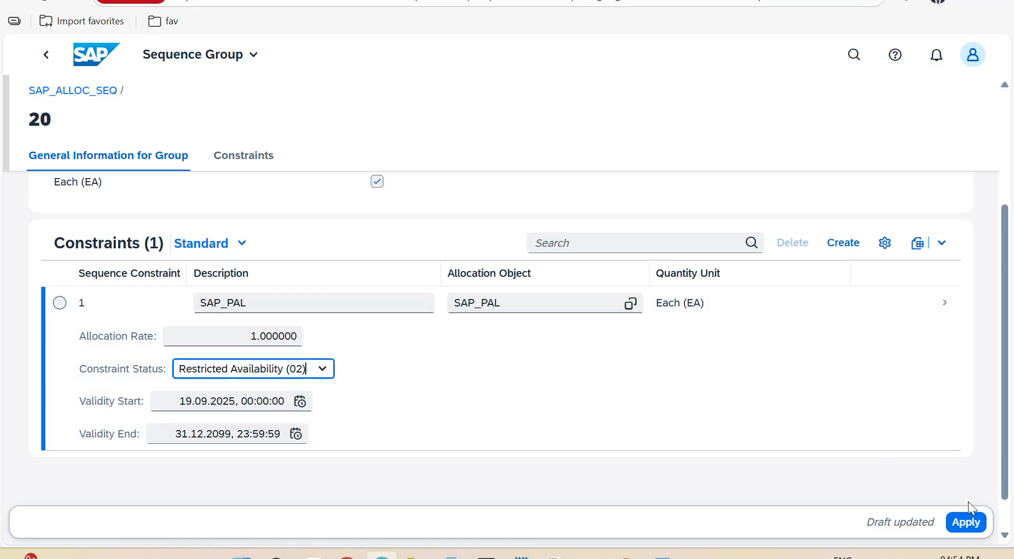
left_click(964, 520)
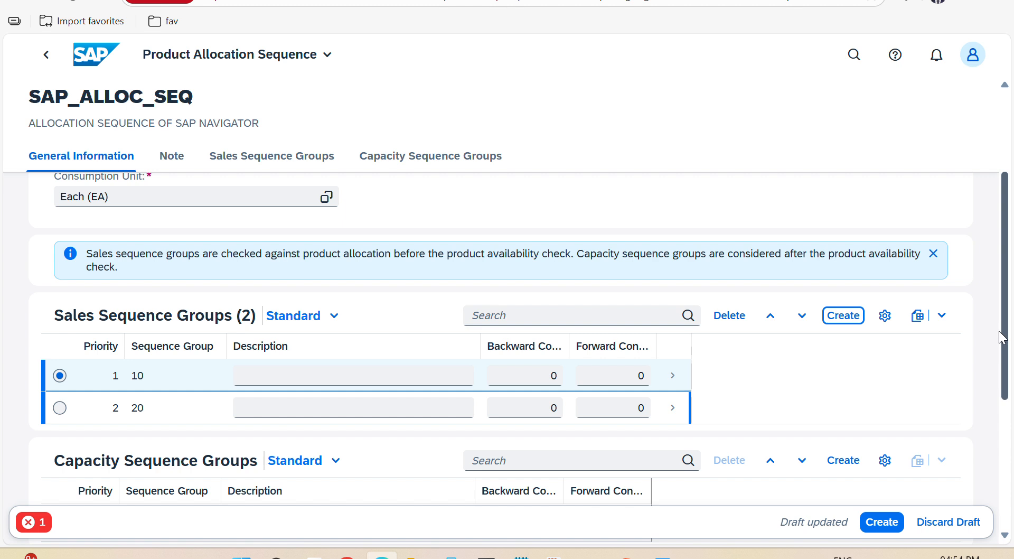
Step: Create the allocation sequence SAP_ALLOC_SEQ from the draft and review its saved details
scroll(1008, 349, "down", 2)
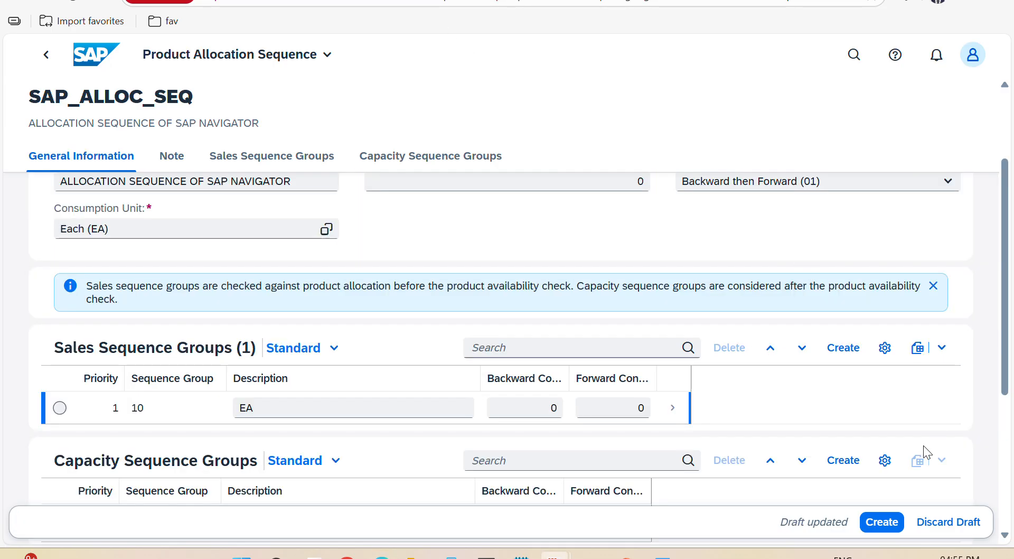
left_click(867, 525)
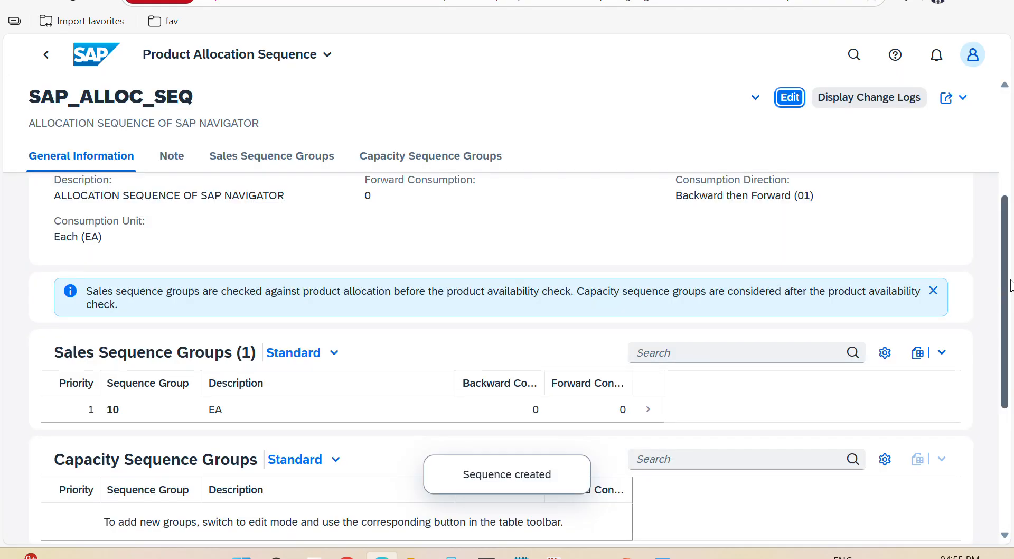
left_click_drag(1009, 293, 1010, 175)
scroll(993, 261, "down", 6)
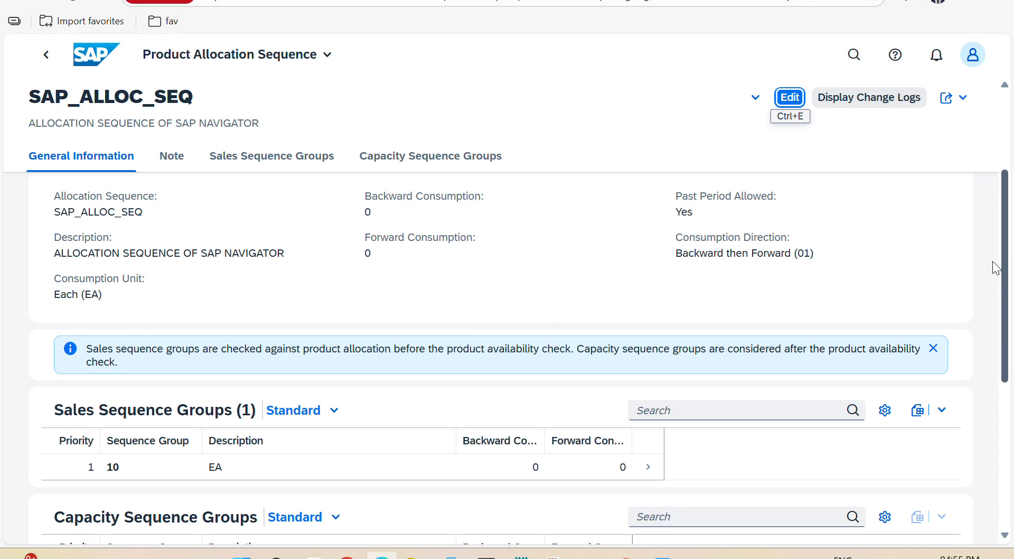
Step: Return to the launchpad home and open Manage Product Allocation Planning Data from the AATP group
left_click(315, 56)
left_click(190, 183)
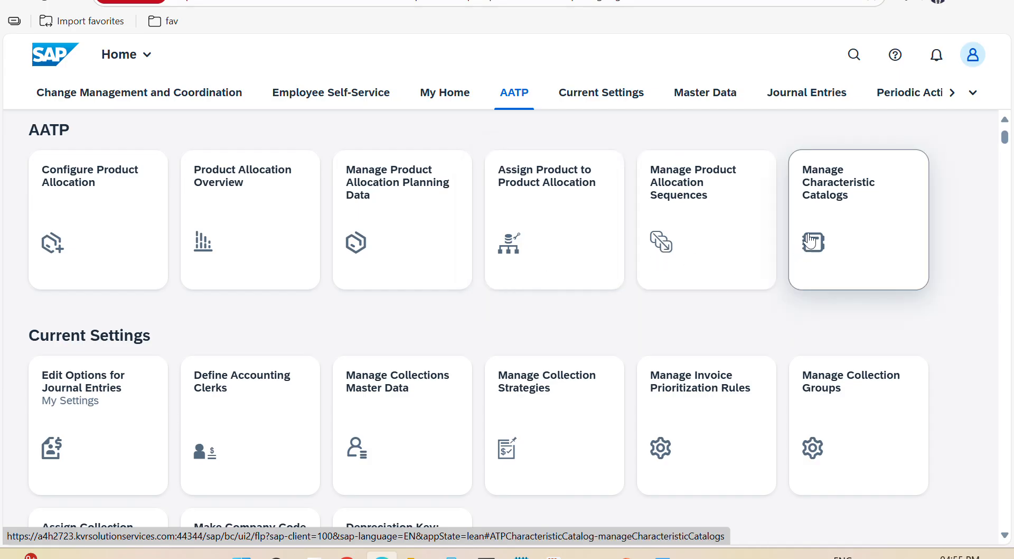
left_click(416, 220)
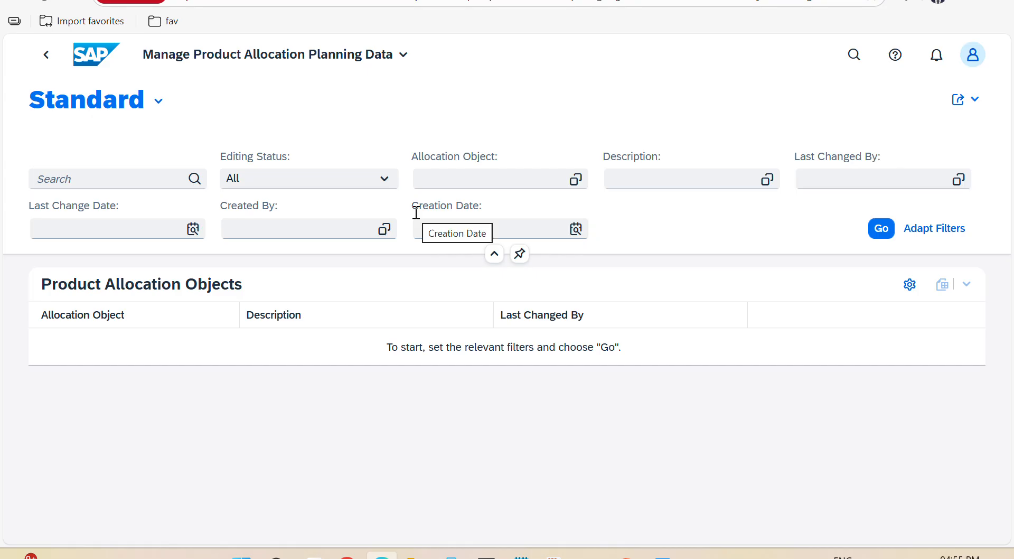
Step: Filter the product allocation objects by allocation object SAP_PAL and open that object
left_click(475, 176)
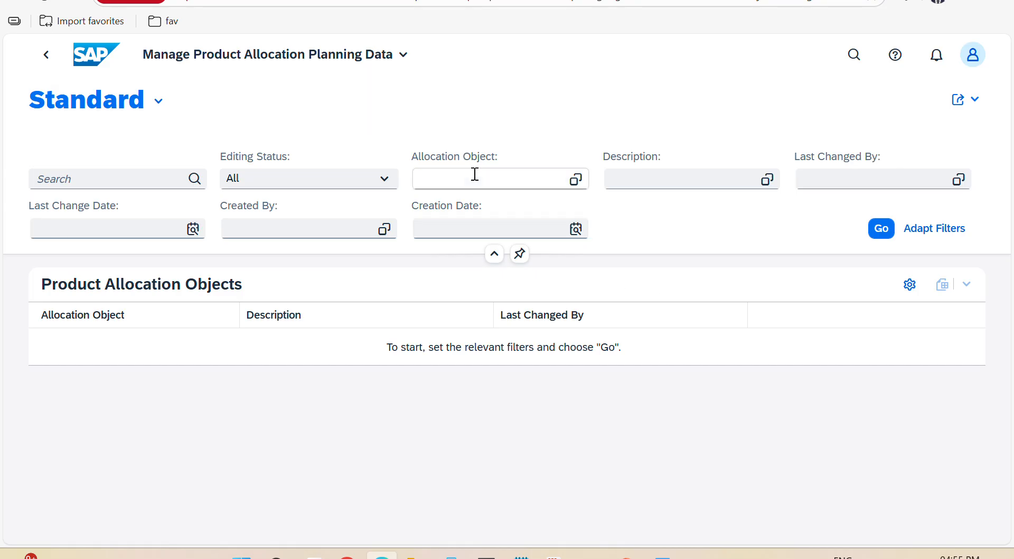
key("ctrl+v")
key("Return")
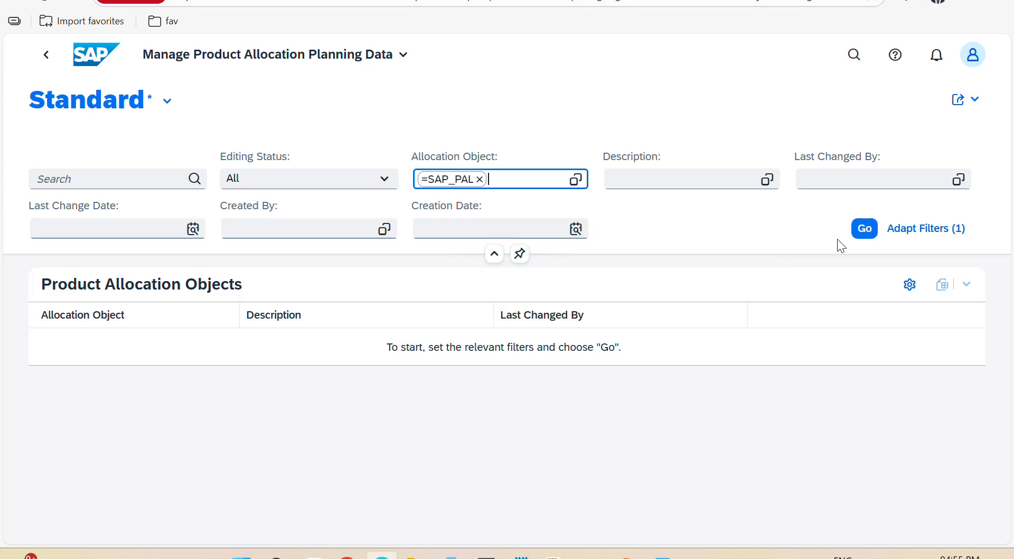
left_click(860, 232)
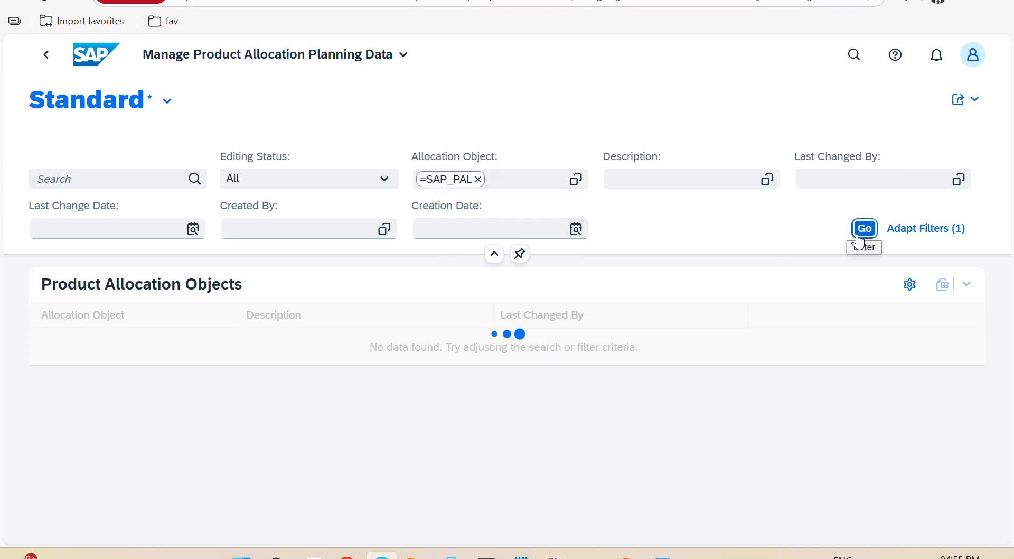
left_click(108, 361)
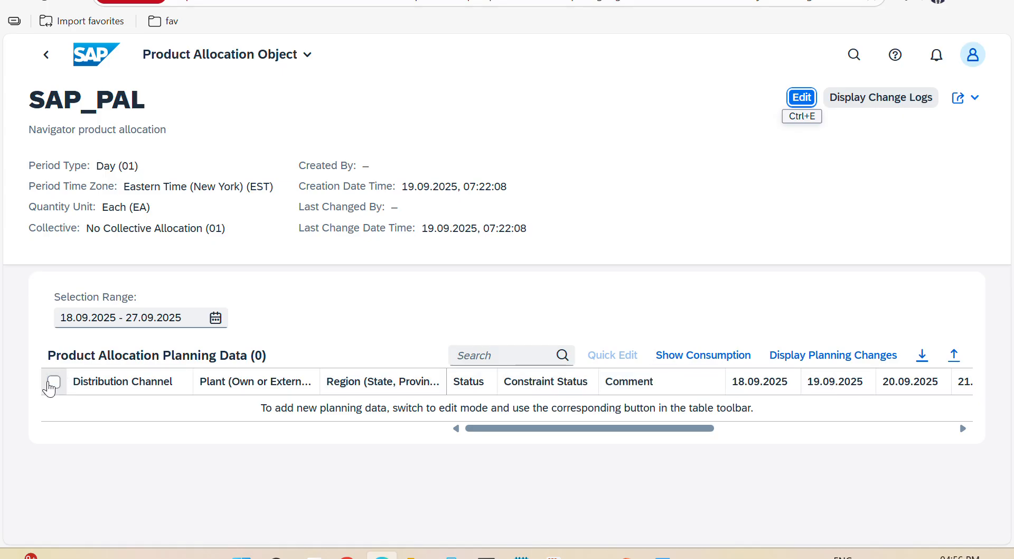
Step: Switch the SAP_PAL planning data to edit mode and add a new planning row
left_click(803, 99)
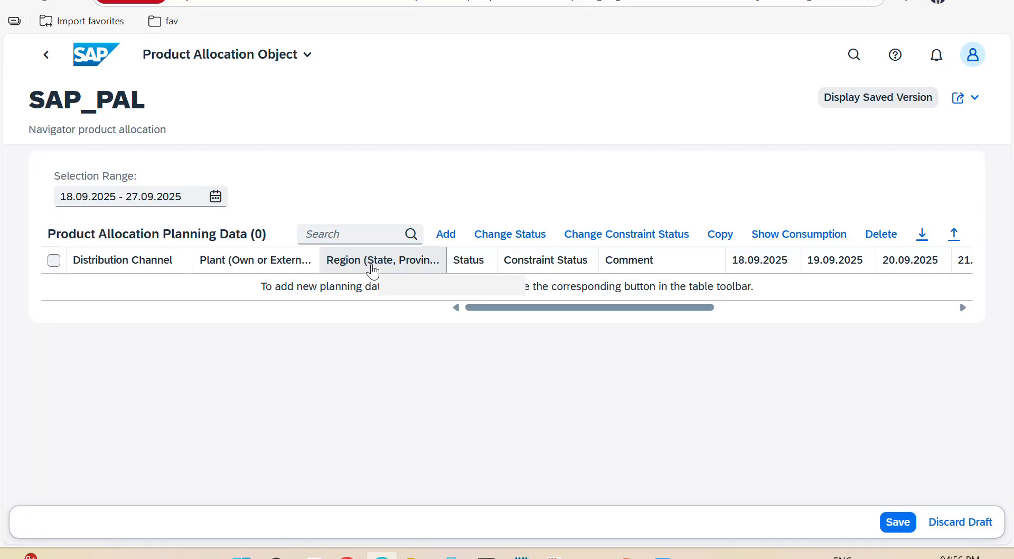
left_click(373, 271)
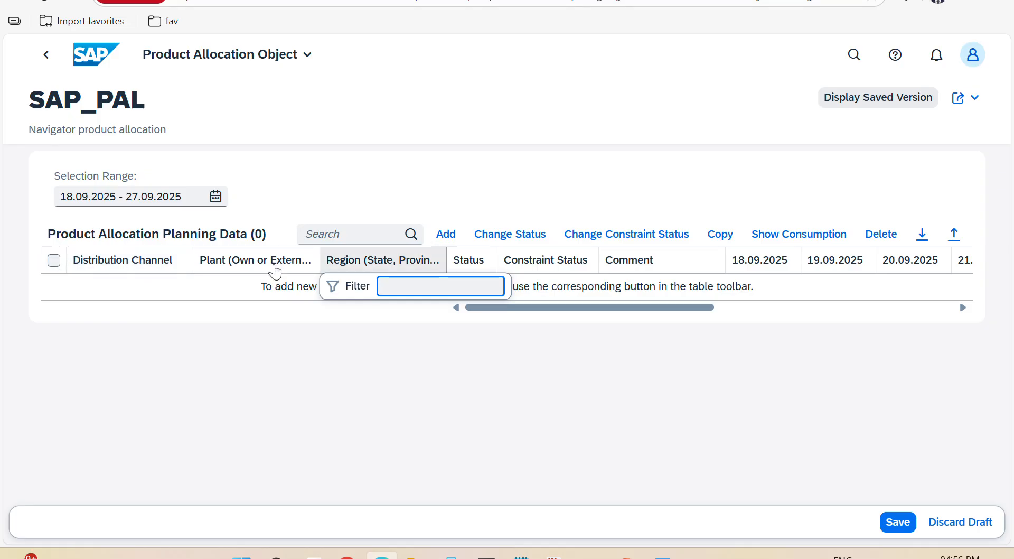
left_click(55, 268)
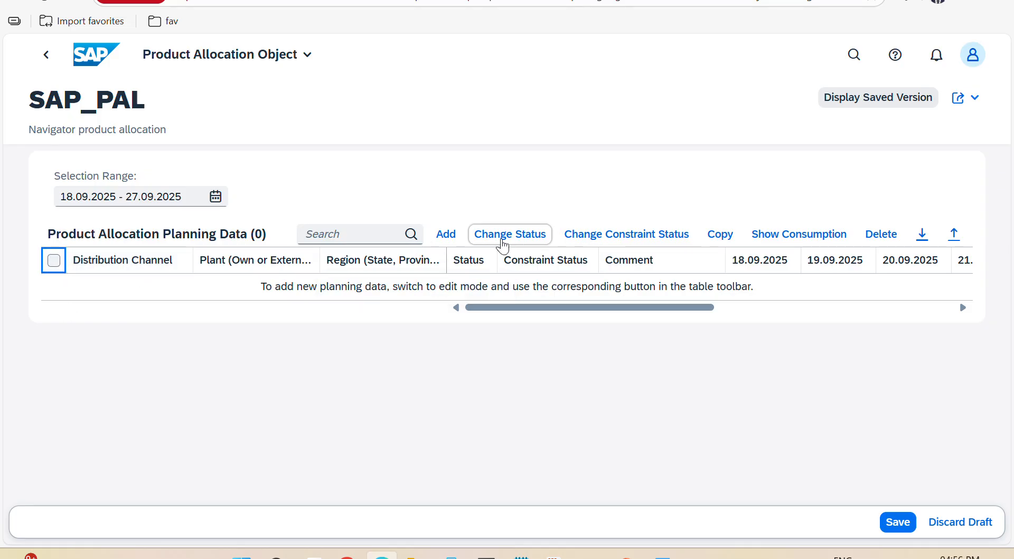
left_click(445, 234)
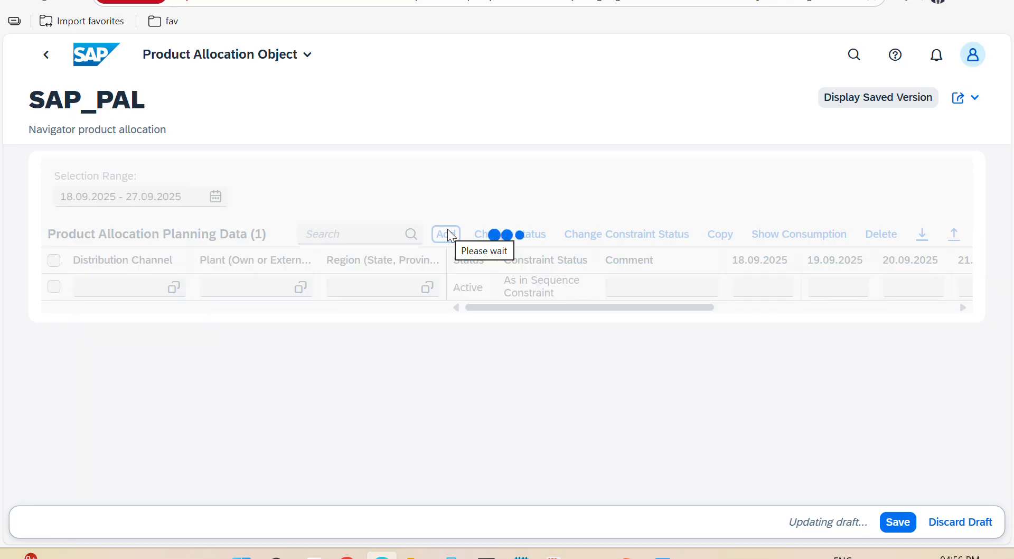
Step: Fill the new planning row with distribution channel FI, plant SAPN and region 10
left_click(96, 284)
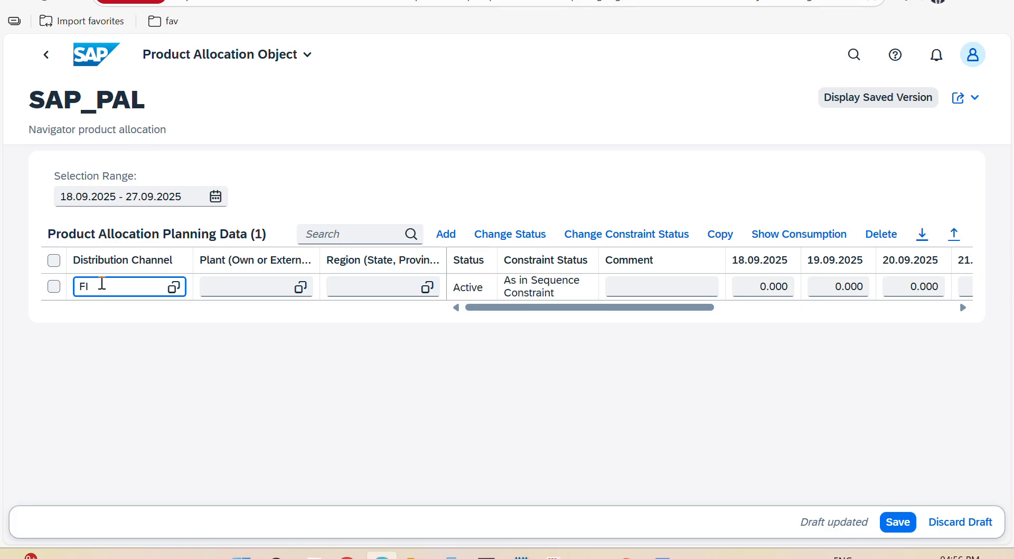
left_click(253, 287)
type("SAPN")
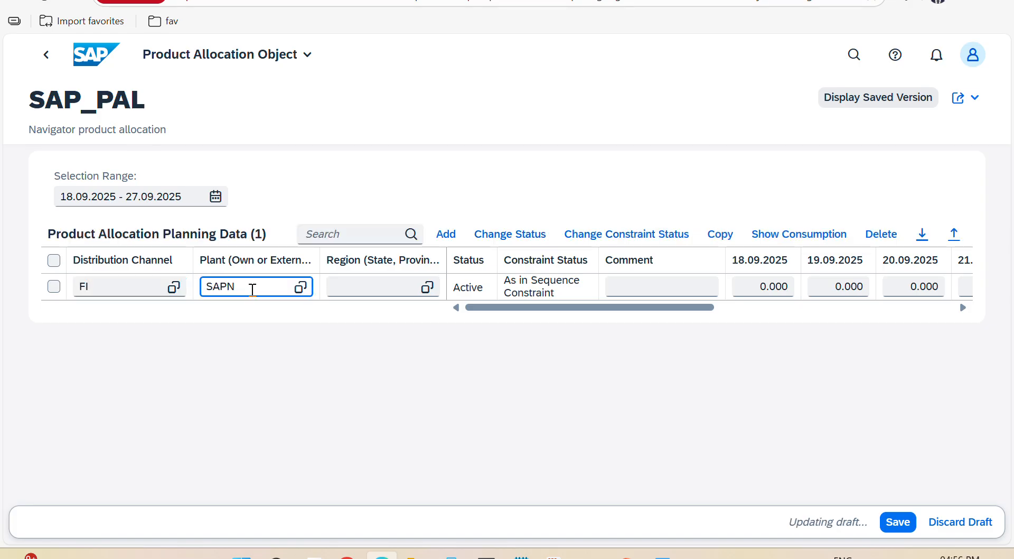
left_click(360, 285)
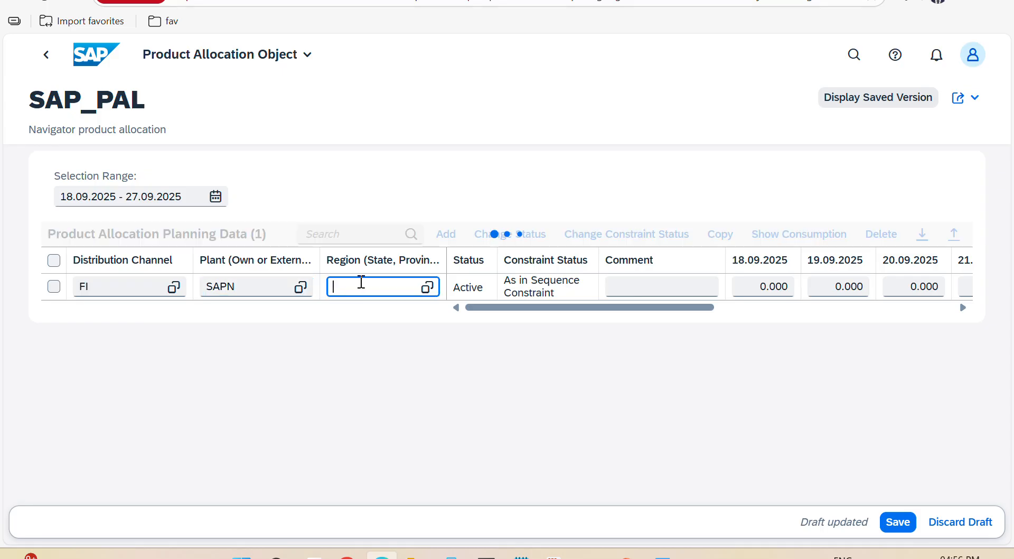
type("10")
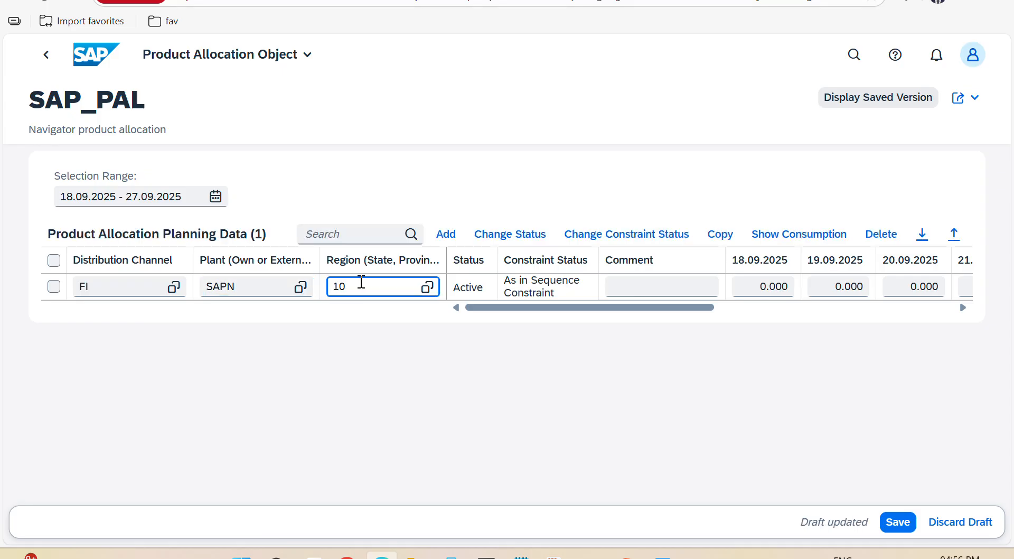
Step: Set the allocation quantities for 18.09.2025 and 19.09.2025 to 1 in the FI / SAPN / 10 row and save the planning data
left_click(643, 308)
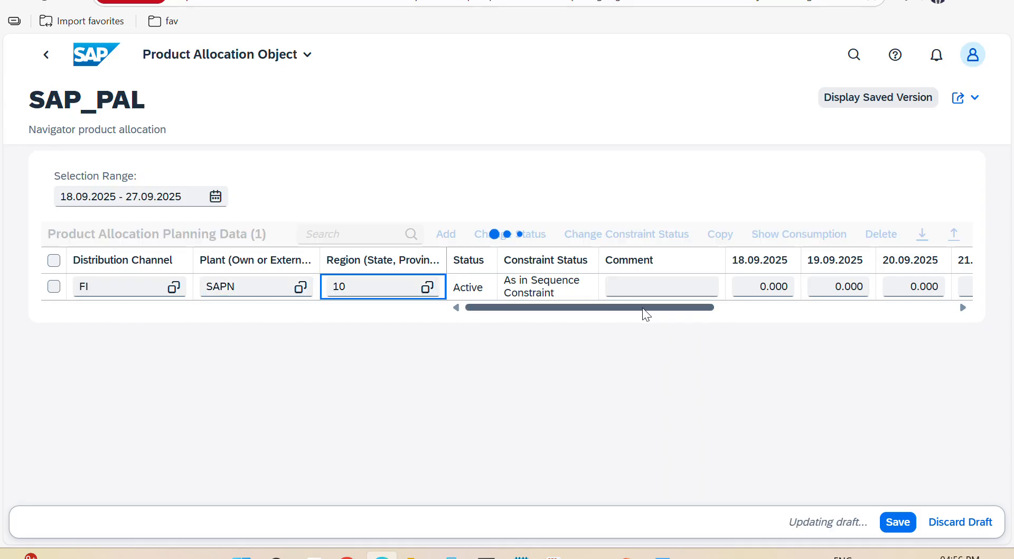
left_click_drag(642, 308, 690, 306)
left_click(677, 287)
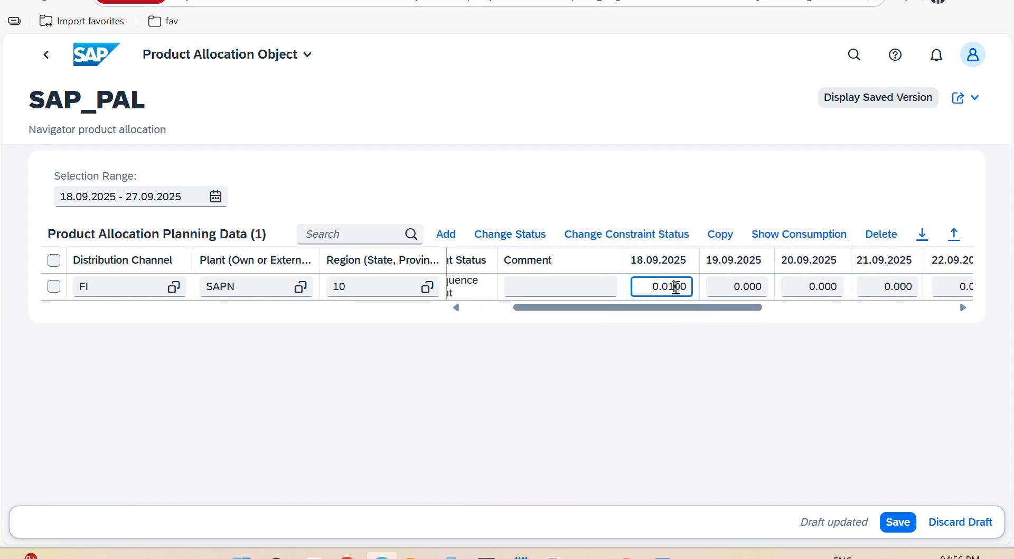
double_click(676, 287)
type("1")
left_click(734, 280)
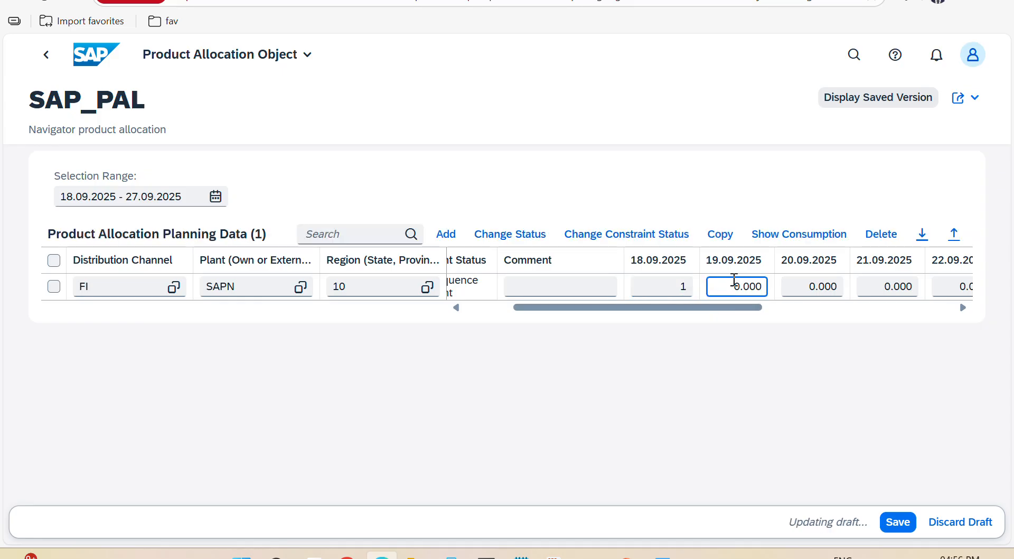
double_click(734, 280)
type("1")
left_click(794, 289)
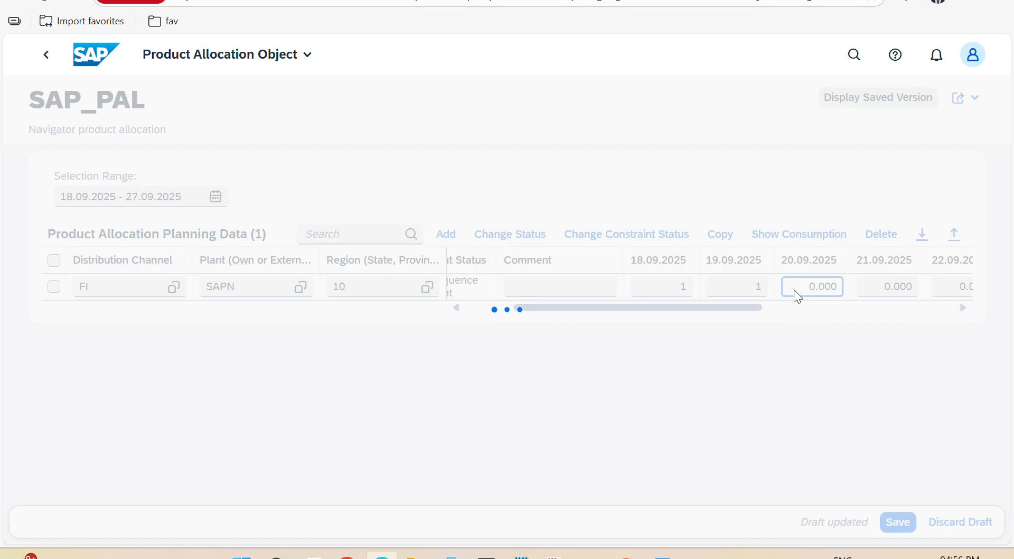
key("ctrl+s")
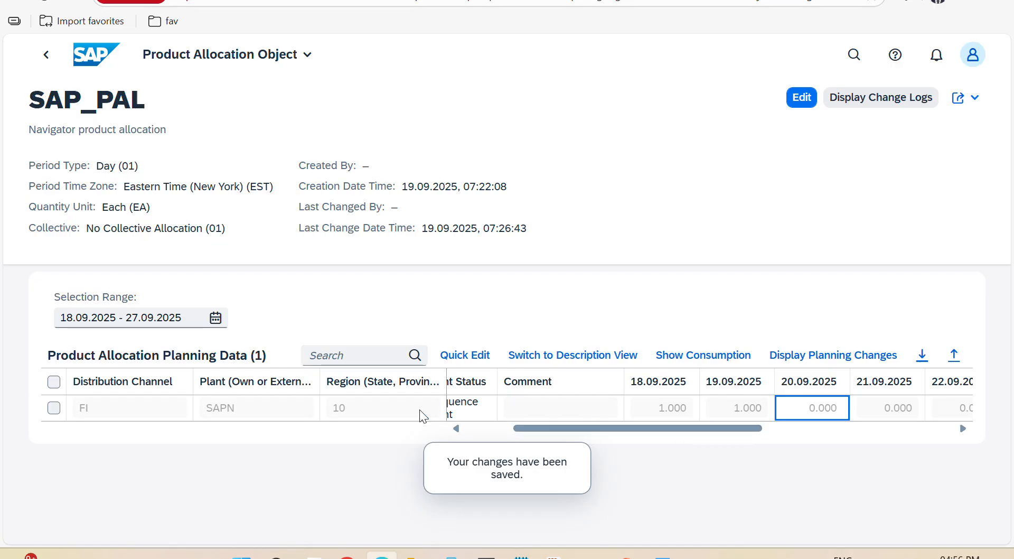
Step: Switch the planning data back to edit mode and set the quantities for 20.09.2025 and 21.09.2025 to 1
left_click(54, 408)
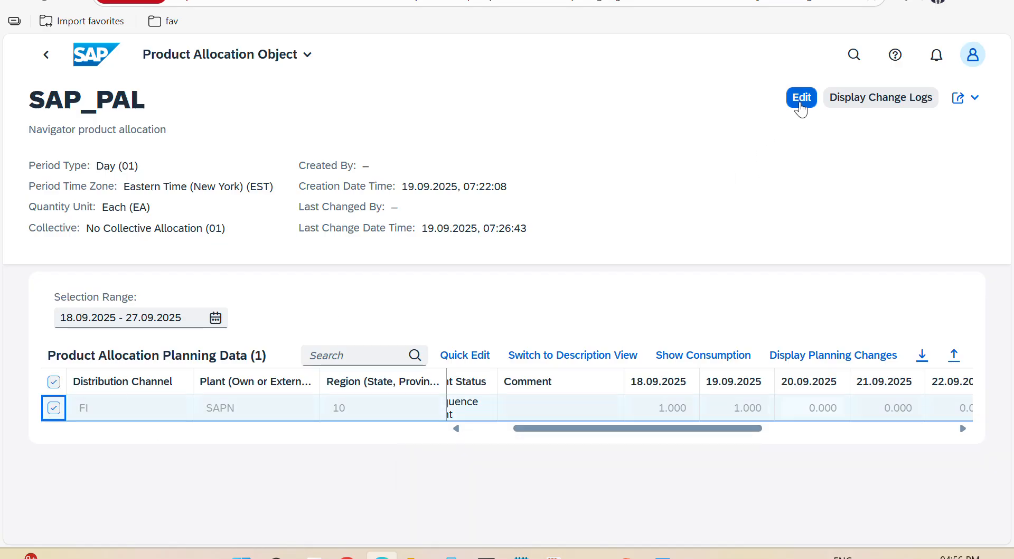
left_click(801, 101)
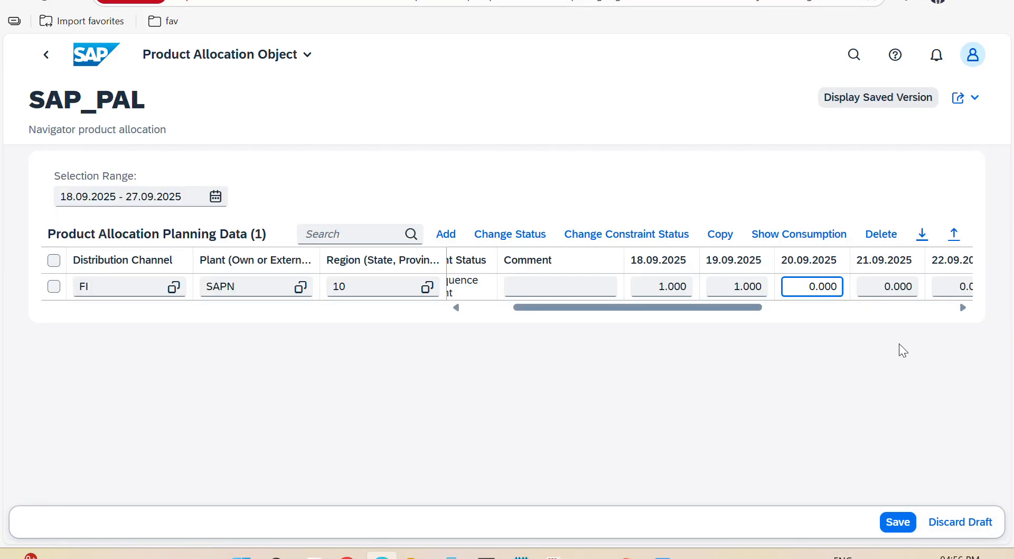
left_click(794, 285)
type("1")
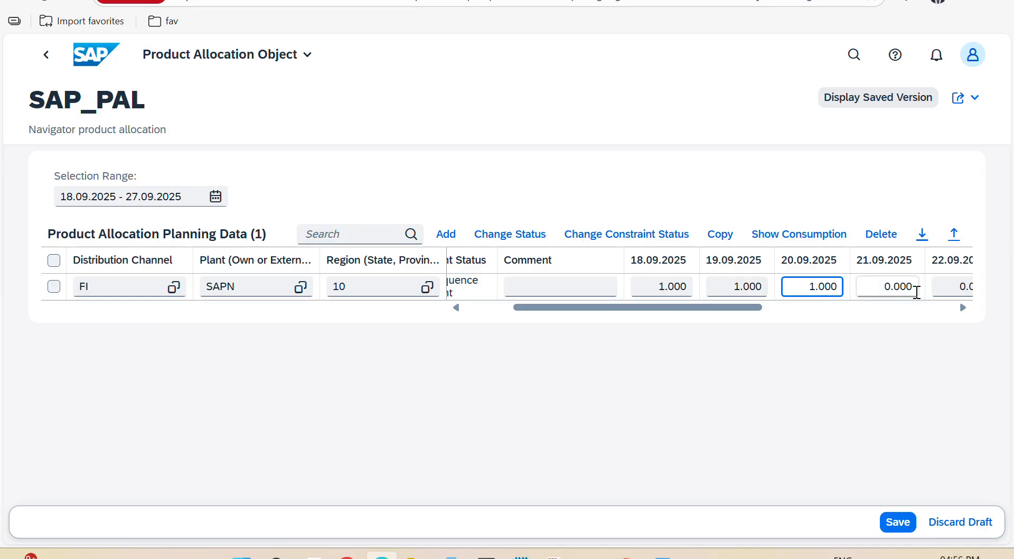
left_click(887, 285)
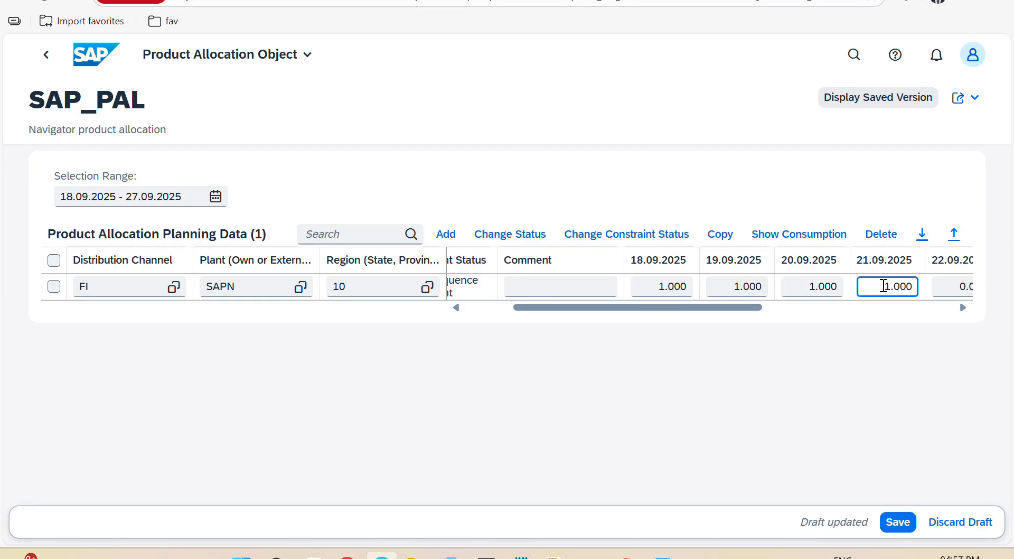
Step: Set the allocation quantities for 22.09.2025, 23.09.2025 and 24.09.2025 to 1 and save the planning data
left_click_drag(708, 308, 816, 331)
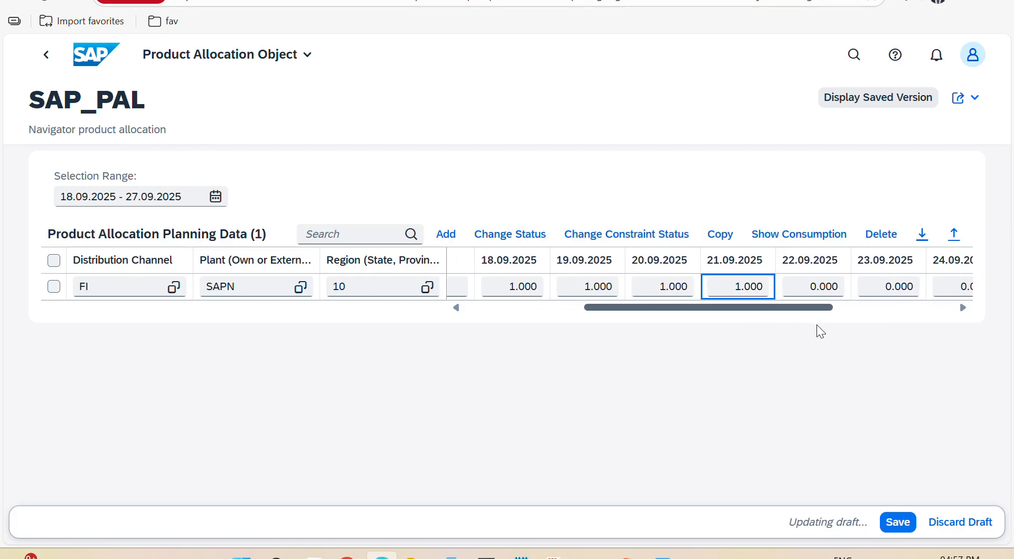
left_click(808, 287)
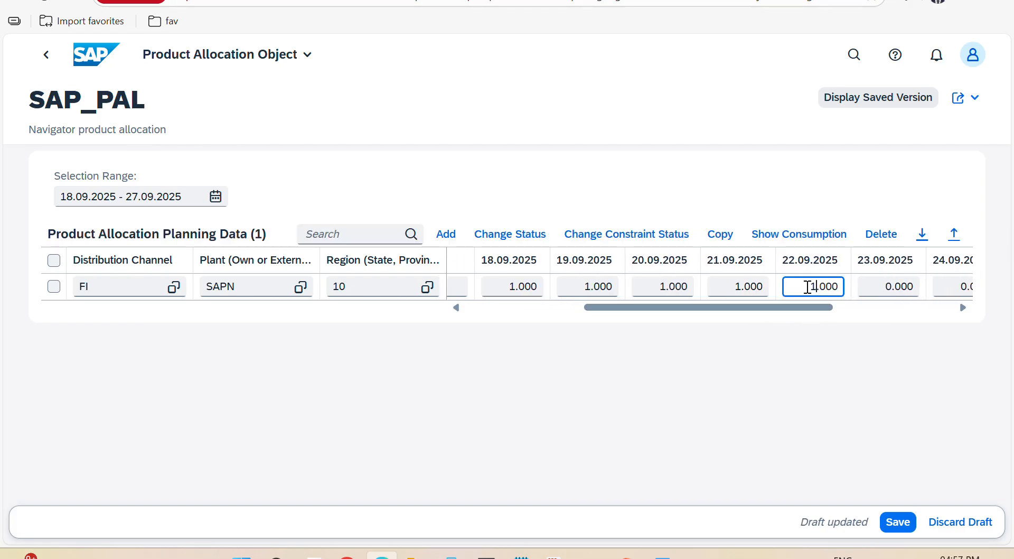
left_click_drag(818, 310, 854, 315)
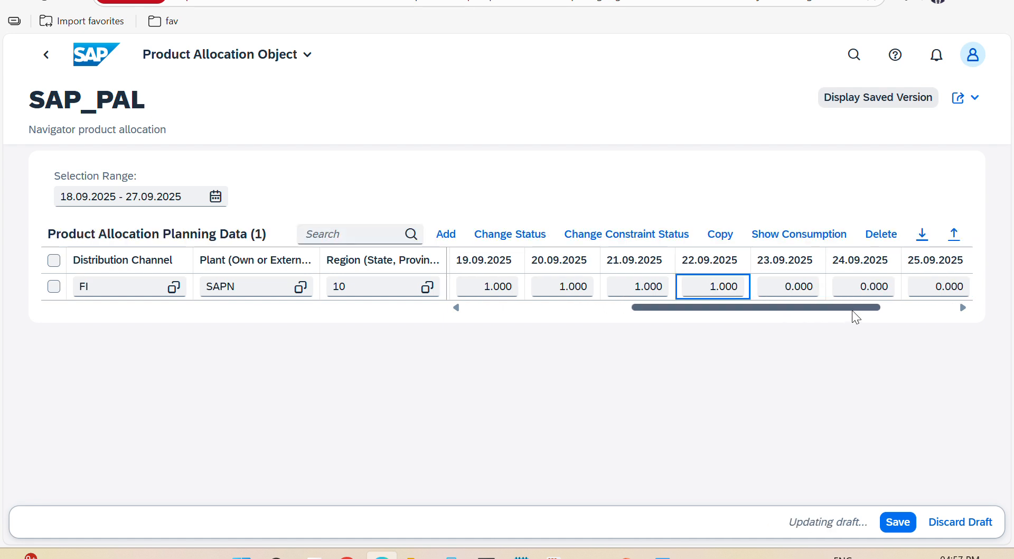
left_click(778, 285)
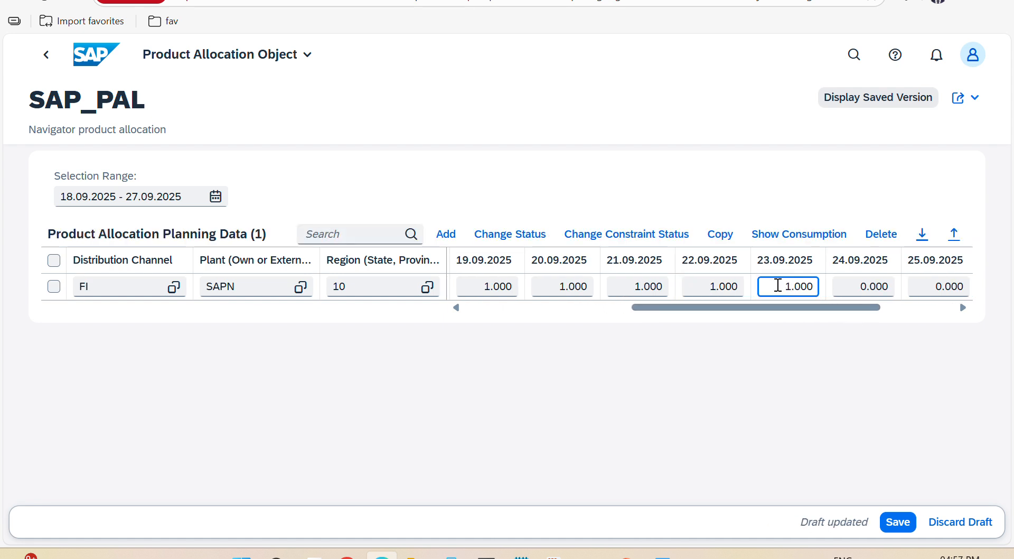
left_click_drag(785, 312, 822, 317)
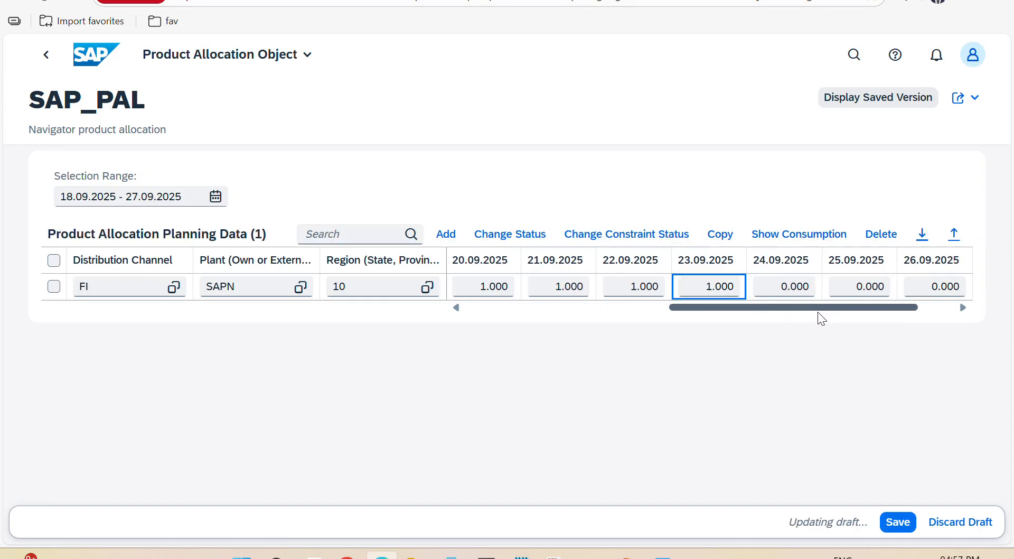
left_click(777, 287)
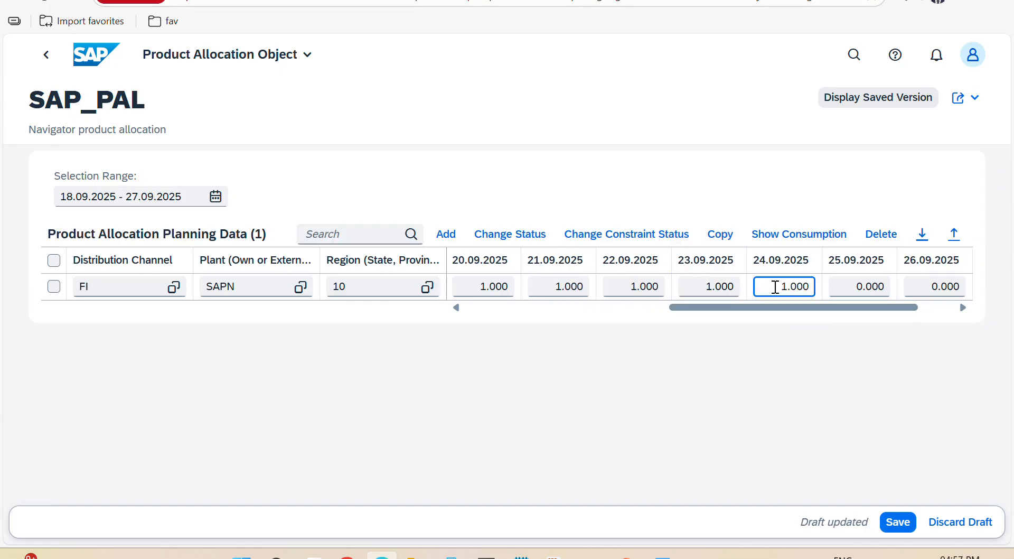
left_click_drag(819, 319, 560, 337)
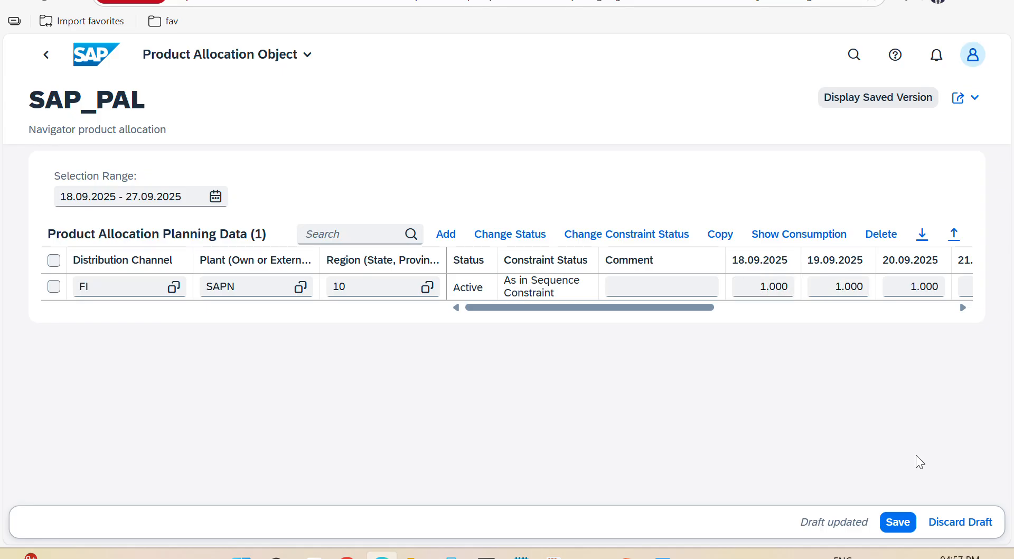
left_click(897, 523)
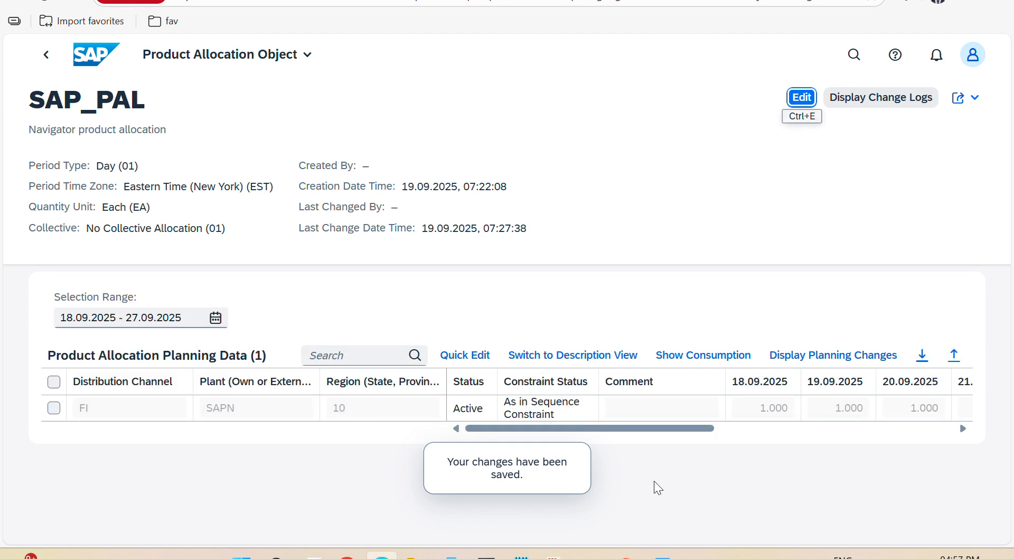
Step: Return to the launchpad home and open Assign Product to Product Allocation from the AATP group
left_click(271, 66)
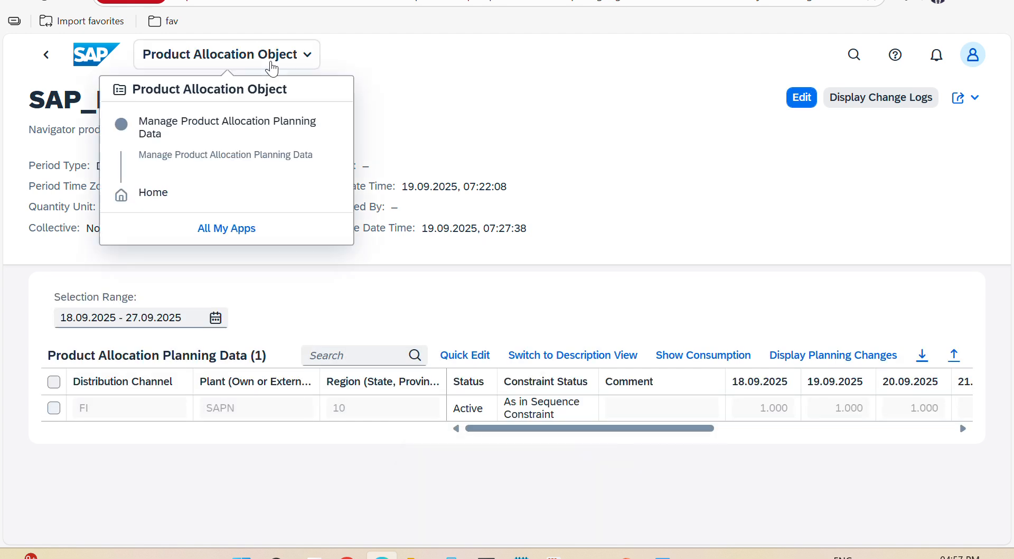
left_click(190, 192)
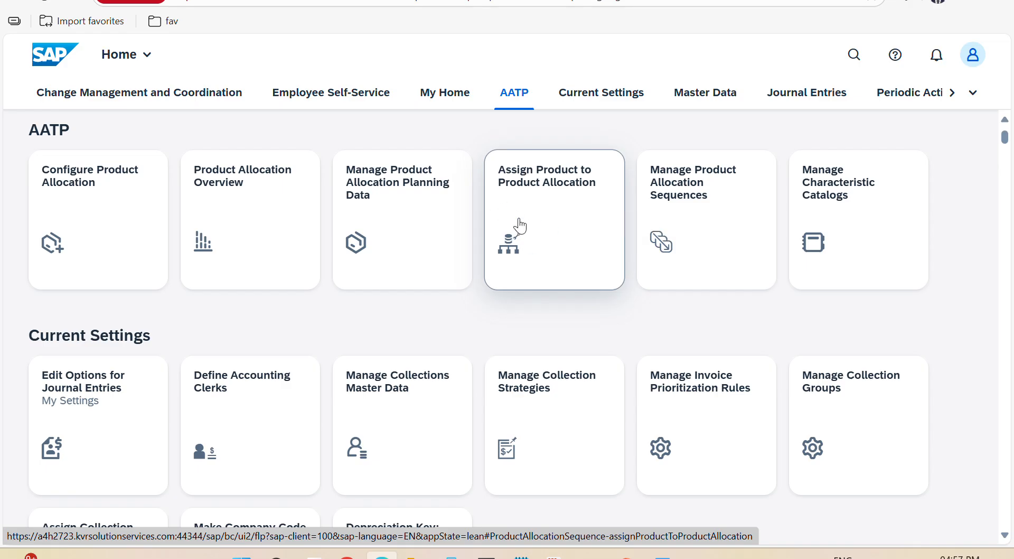
left_click(550, 215)
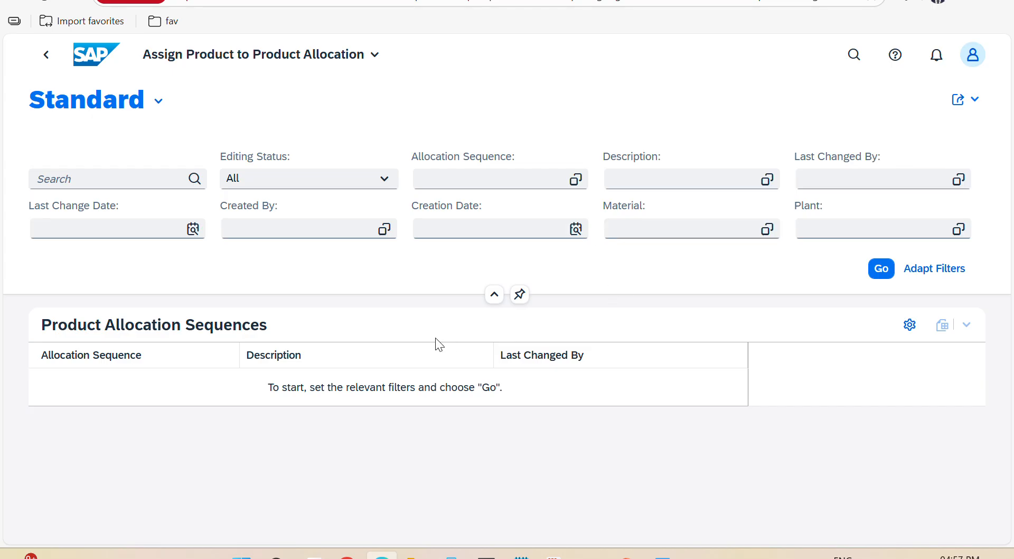
Step: Filter the product allocation sequences by allocation sequence SAP_ALLOC_SEQ and open that sequence
left_click(493, 179)
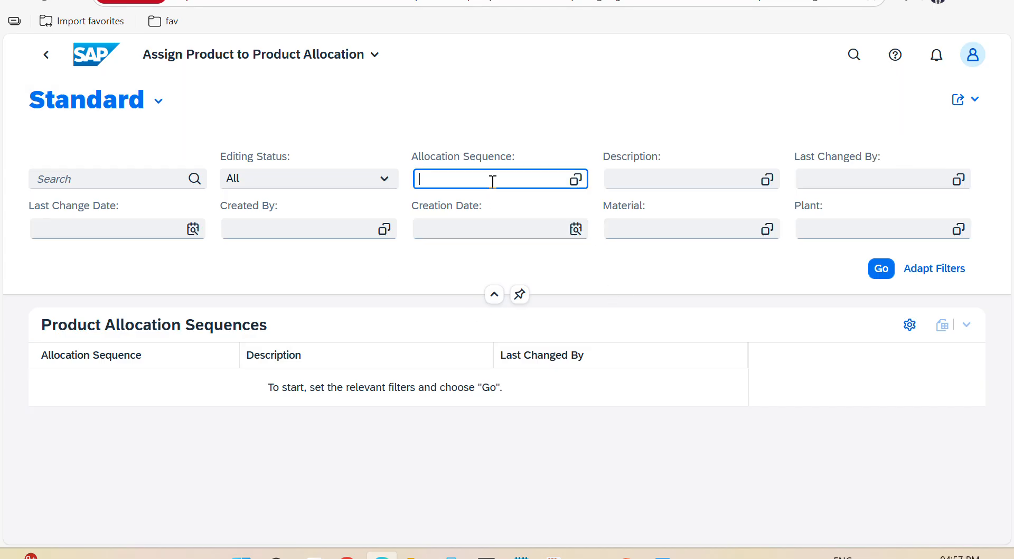
type("SAP_ALLOC_SEQ")
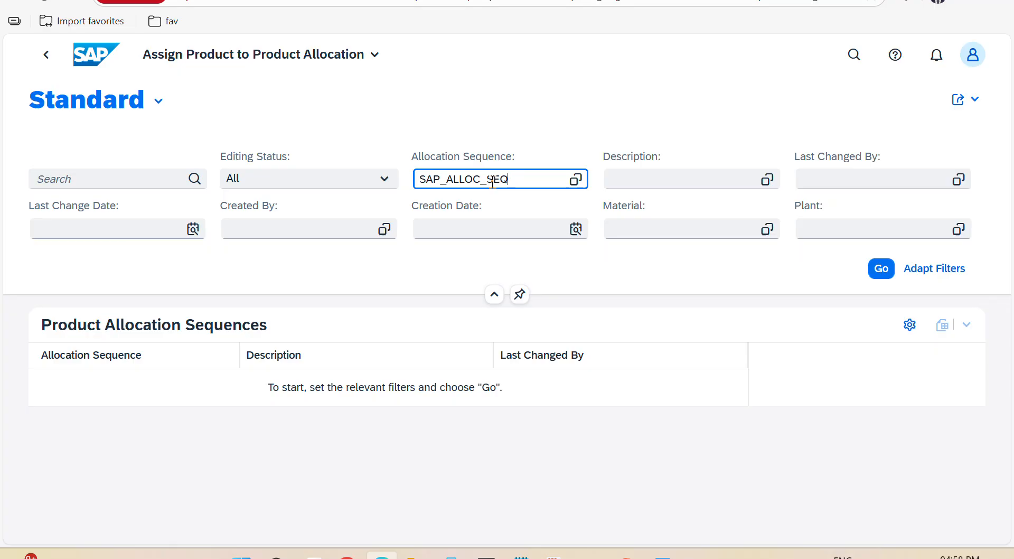
key("Return")
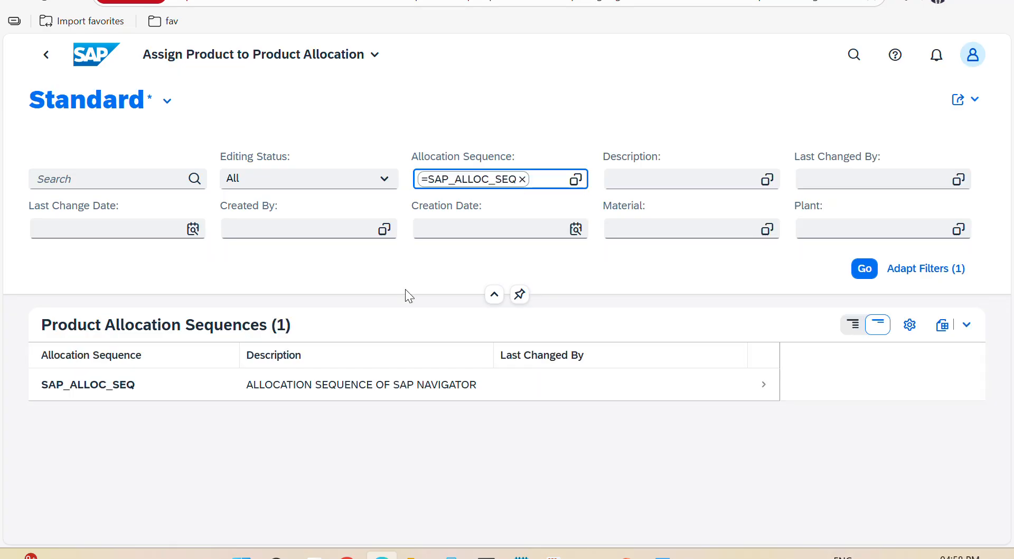
left_click(317, 392)
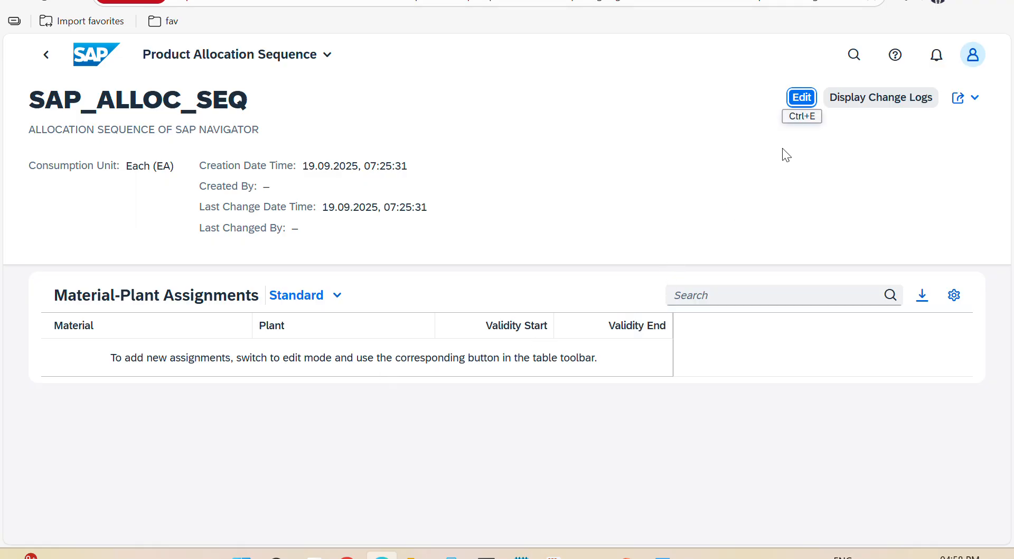
Step: Add a material-plant assignment of material IPHONE17 and plant SAPN to SAP_ALLOC_SEQ and save it
left_click(802, 98)
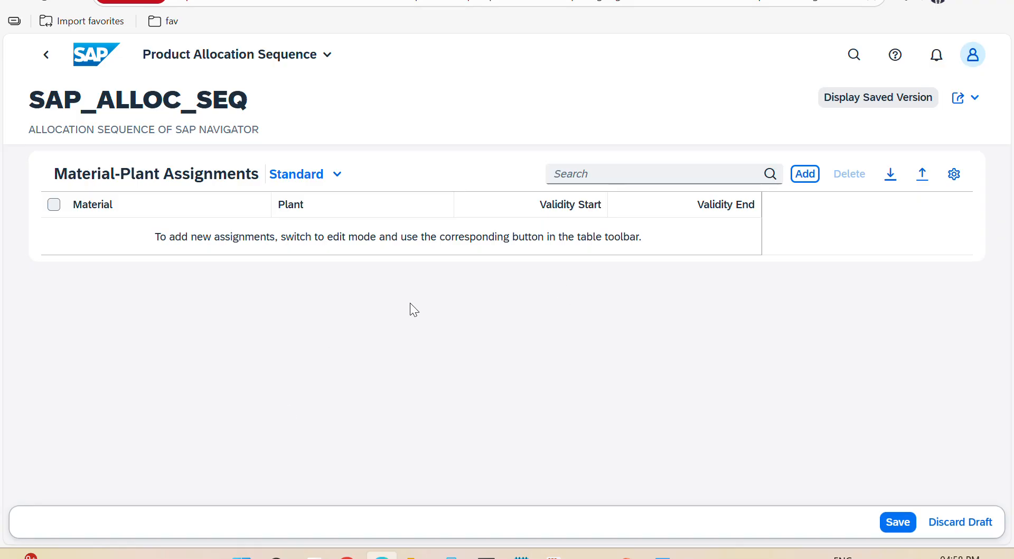
left_click(804, 178)
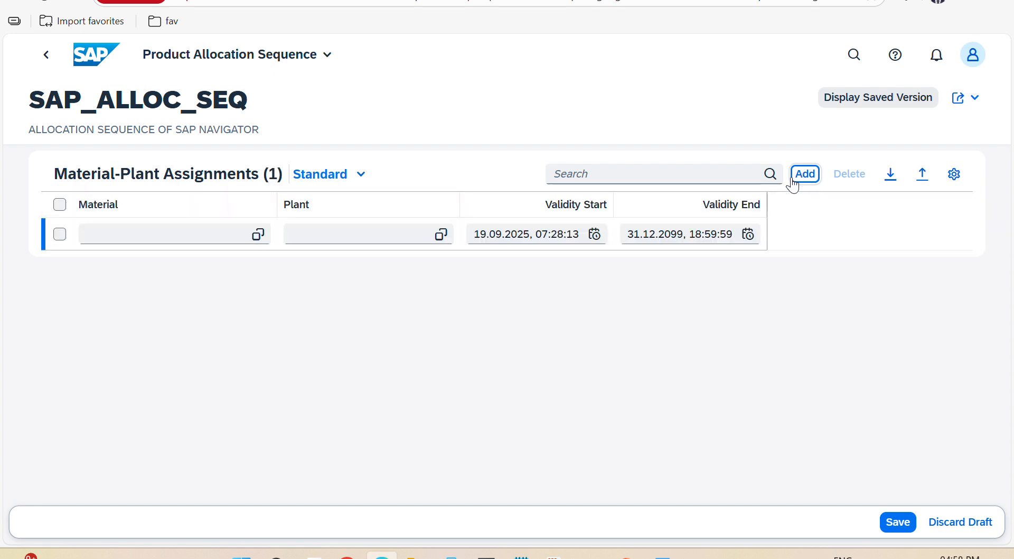
left_click(137, 240)
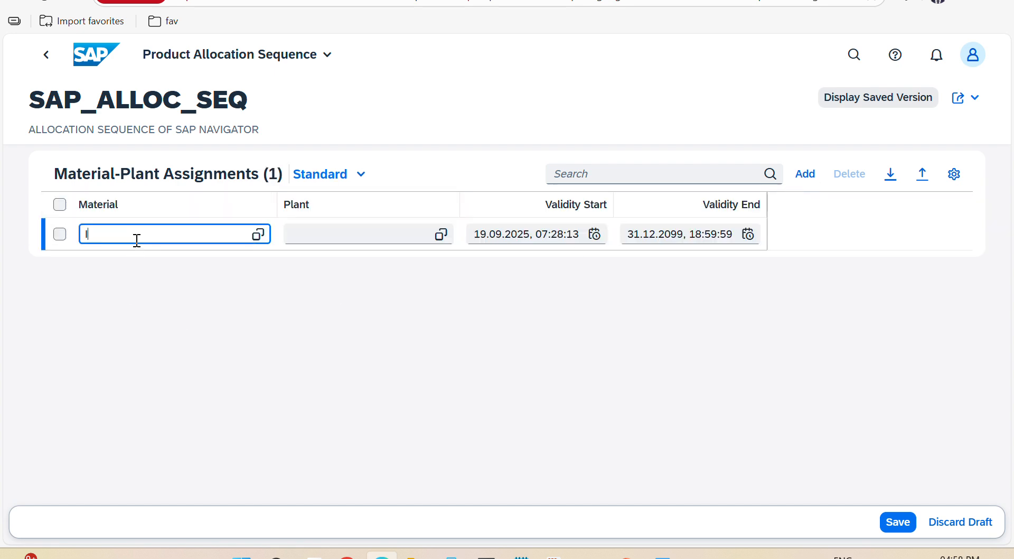
type("IPHONE17")
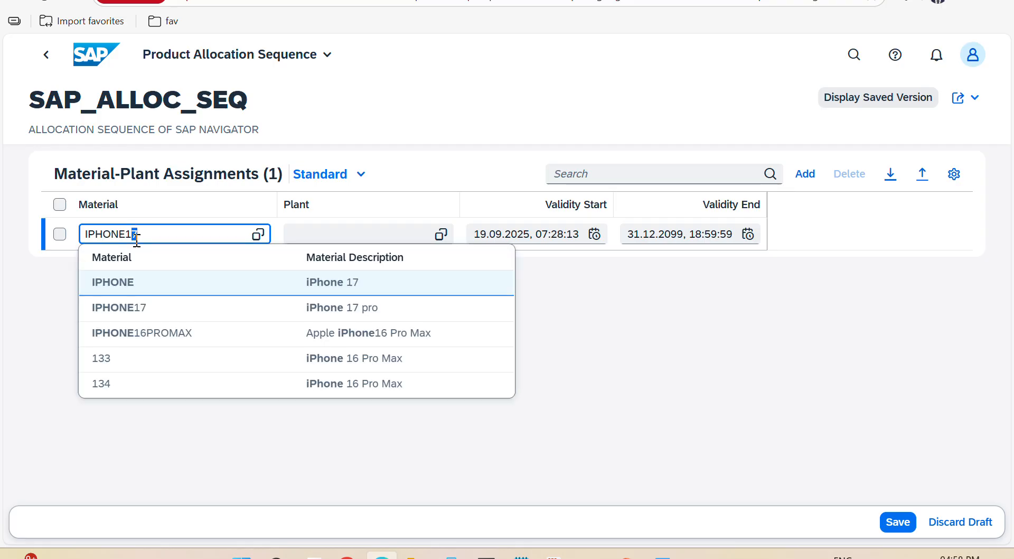
left_click(141, 280)
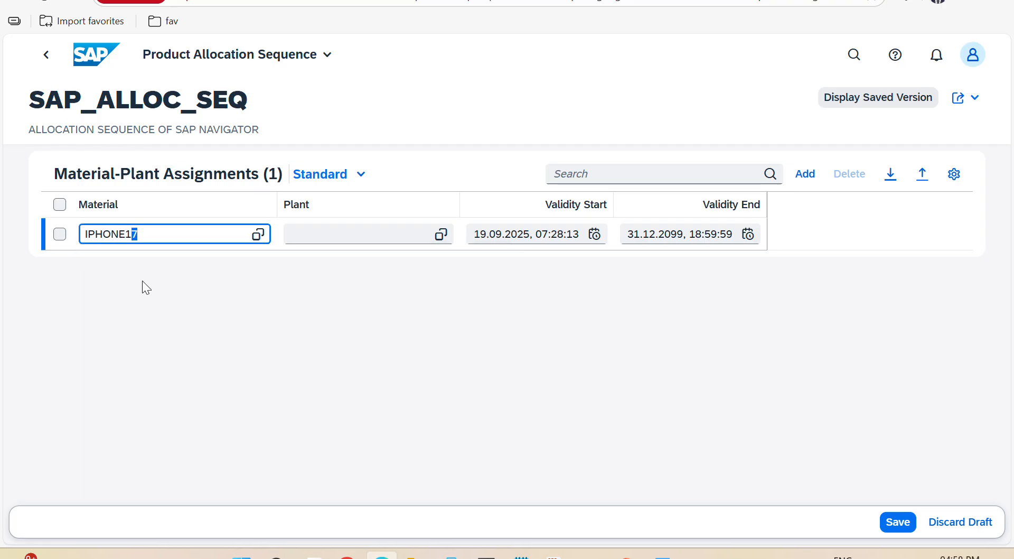
left_click(322, 233)
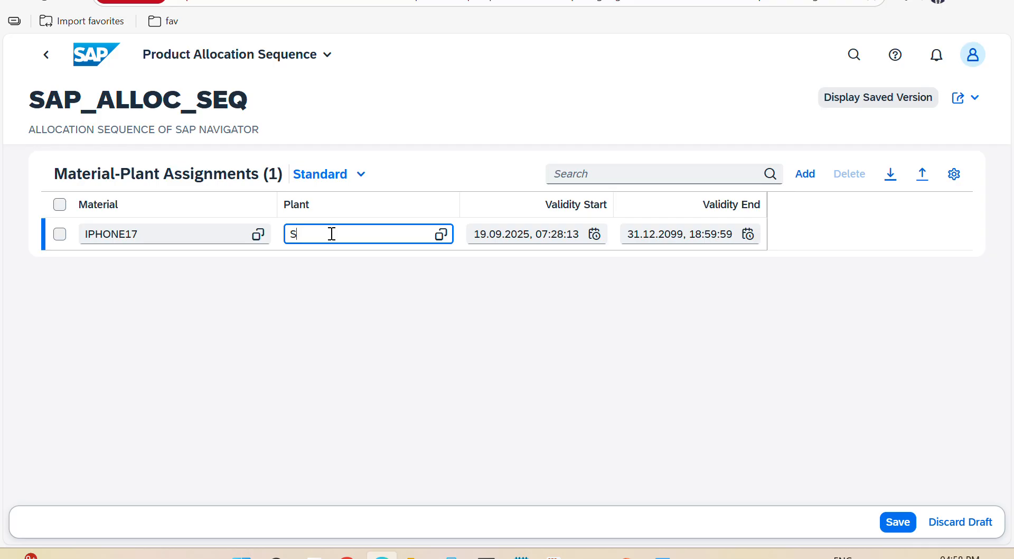
type("SAPN")
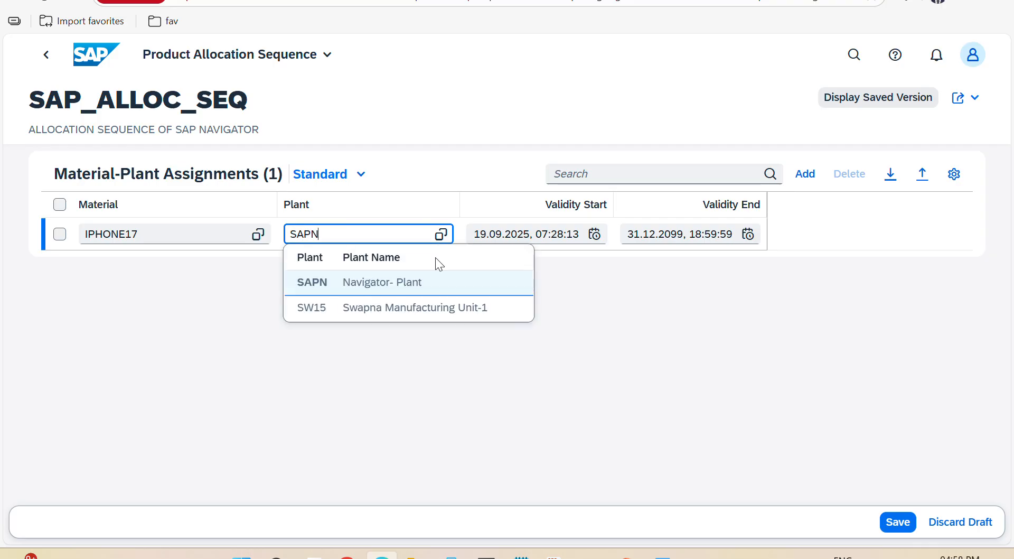
left_click(415, 280)
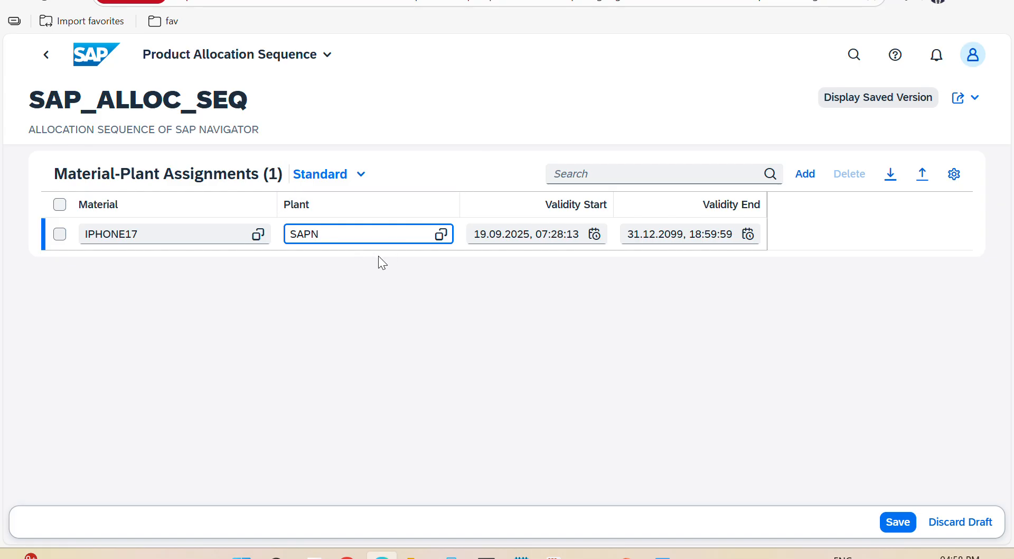
left_click(893, 519)
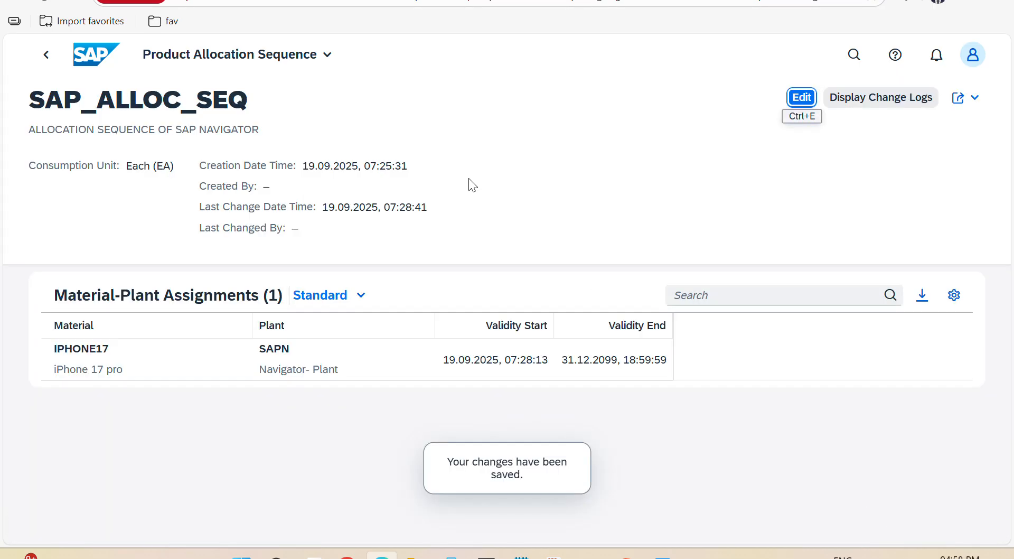
Step: Leave the SAP_ALLOC_SEQ sequence and return to the launchpad home
left_click(327, 59)
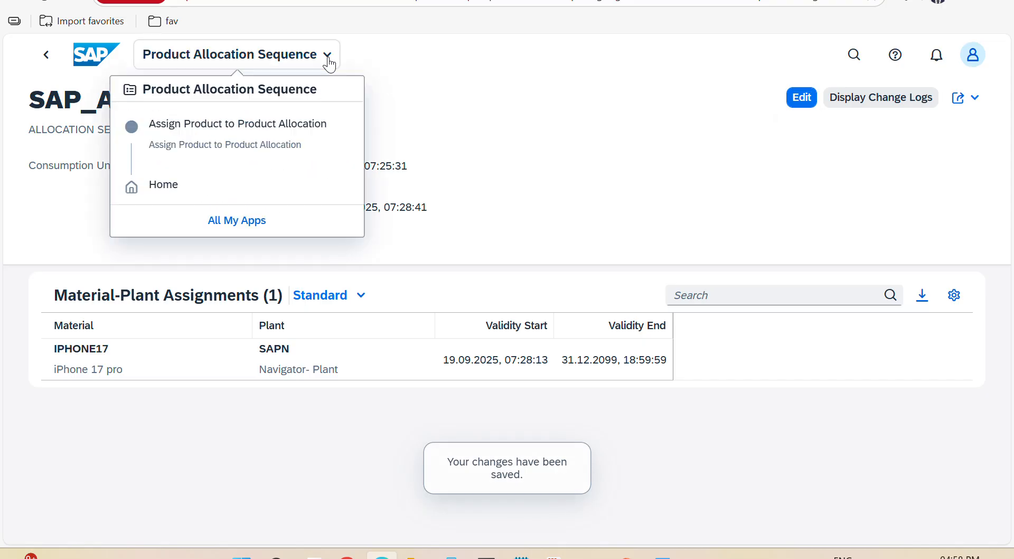
left_click(183, 188)
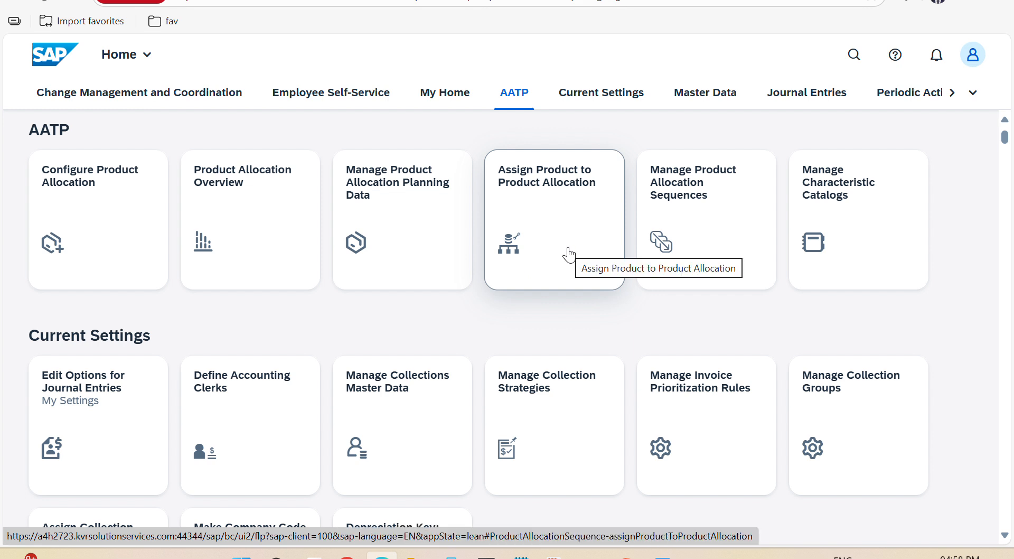
Step: Open Product Allocation Overview from the AATP group and filter it by allocation object SAP_PAL
left_click(214, 227)
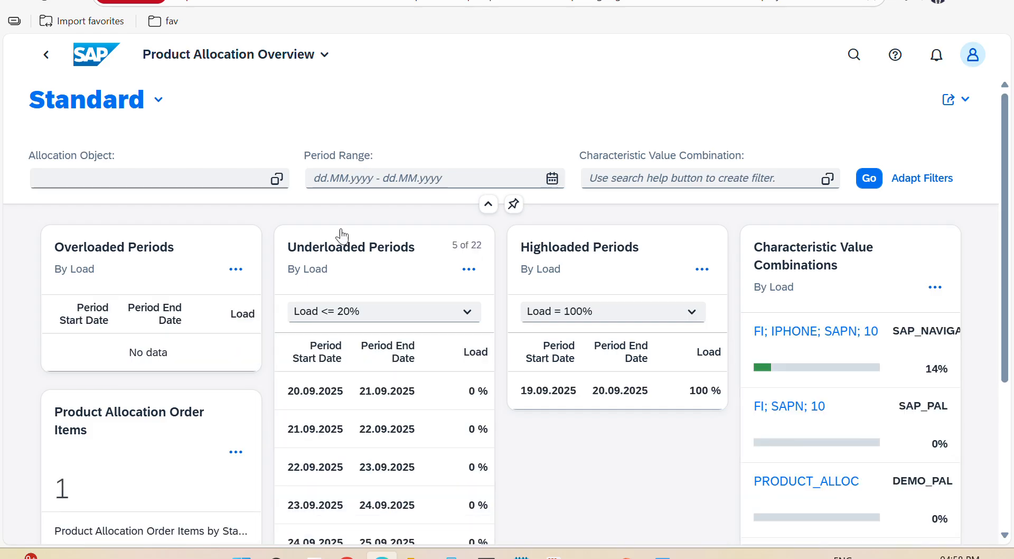
left_click(239, 176)
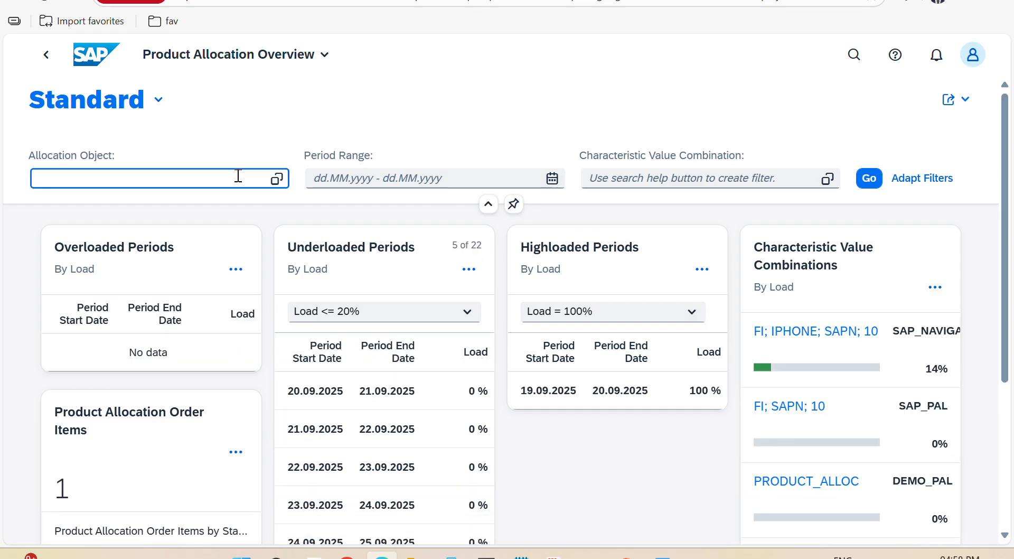
type("SAP_PAL")
key("Return")
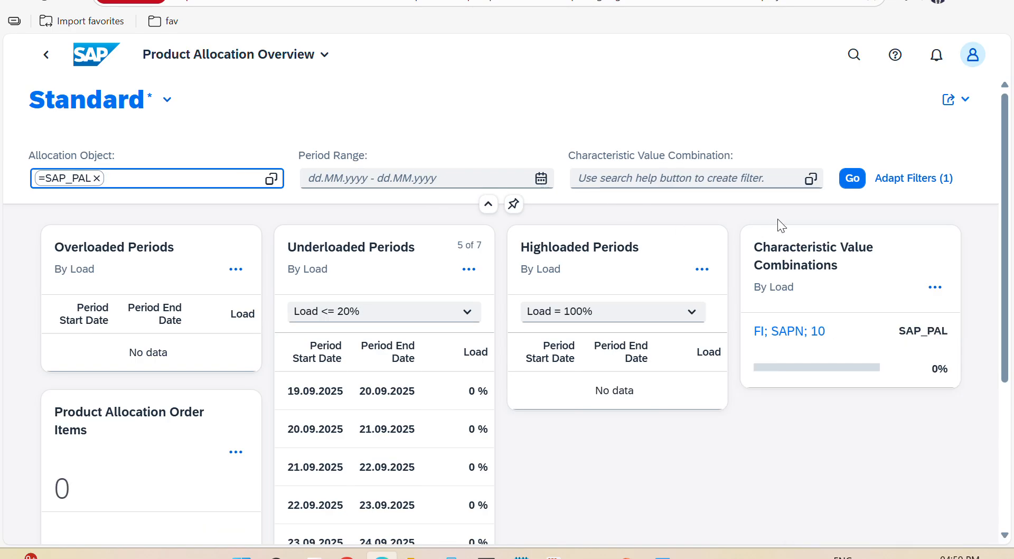
left_click(848, 185)
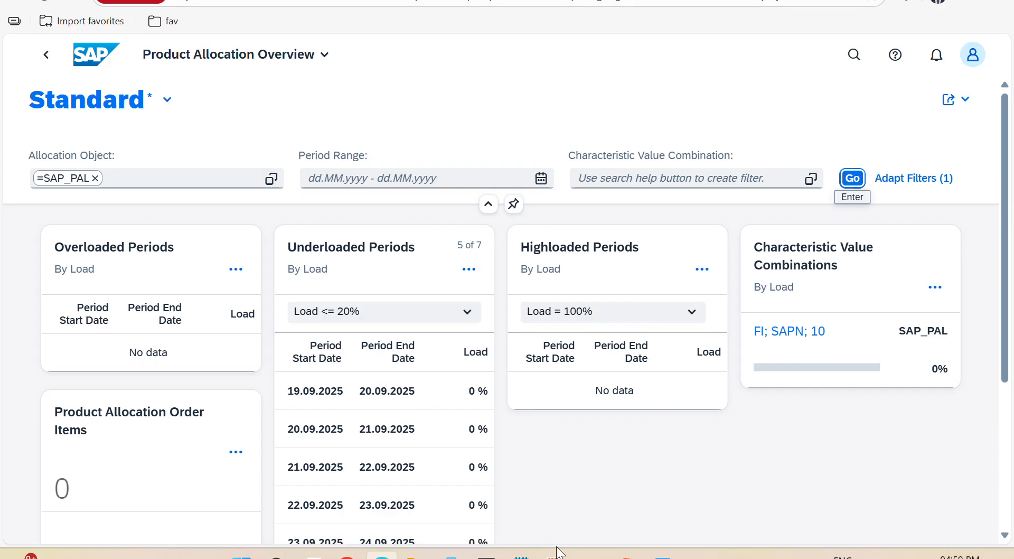
Step: Switch to the text notes, review the four Fiori steps for product allocation SAP_PAL, and return to the overview
mouse_move(521, 555)
left_click(558, 512)
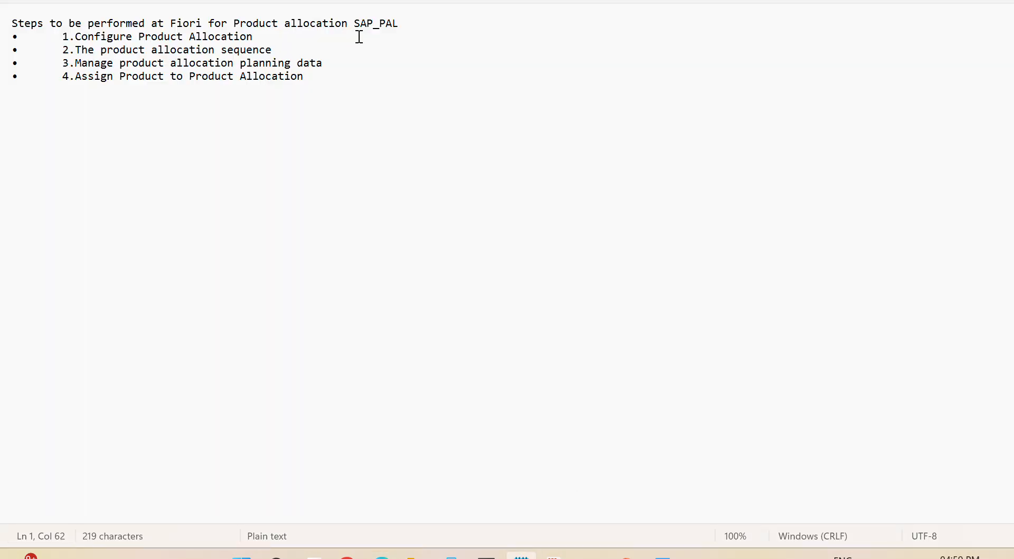
left_click(923, 1)
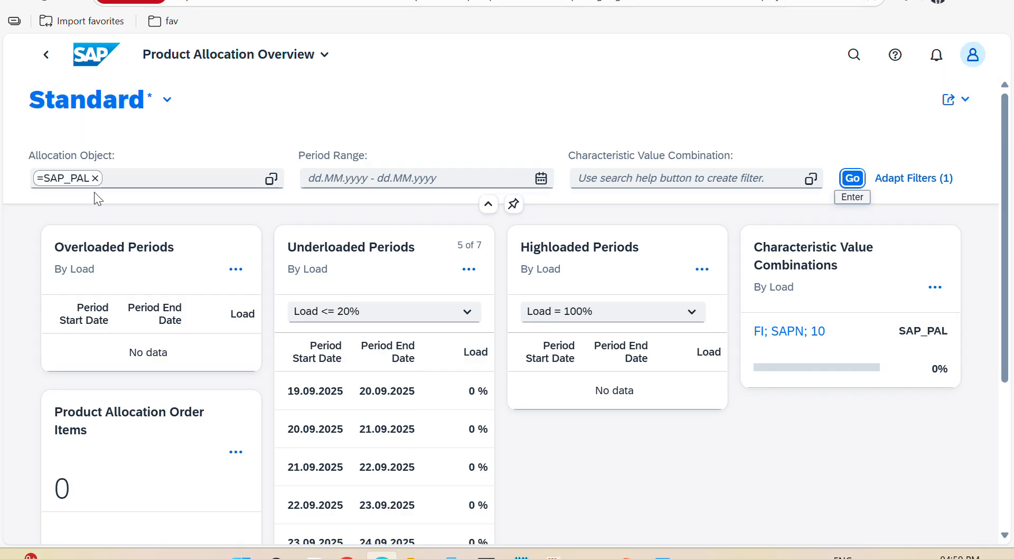
mouse_move(589, 554)
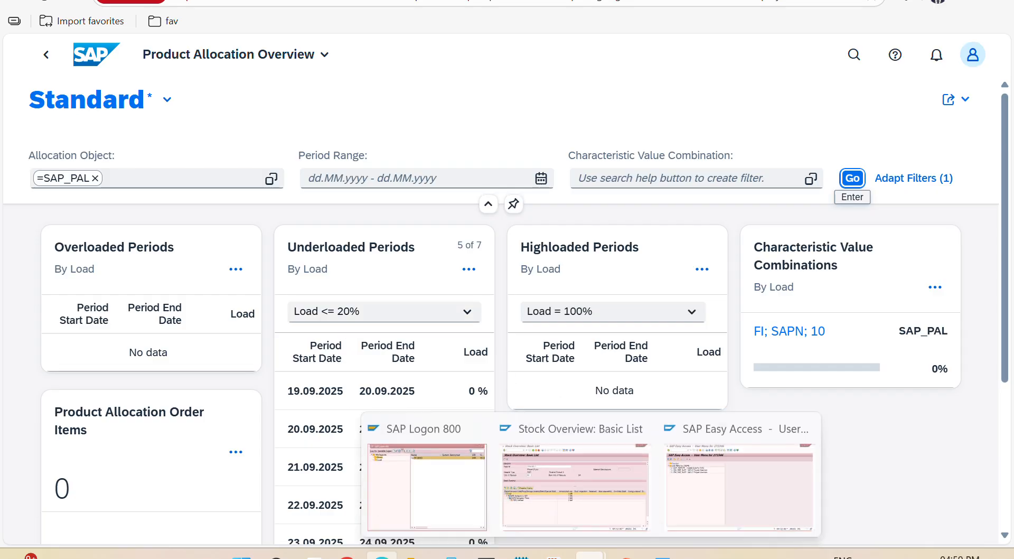
left_click(685, 471)
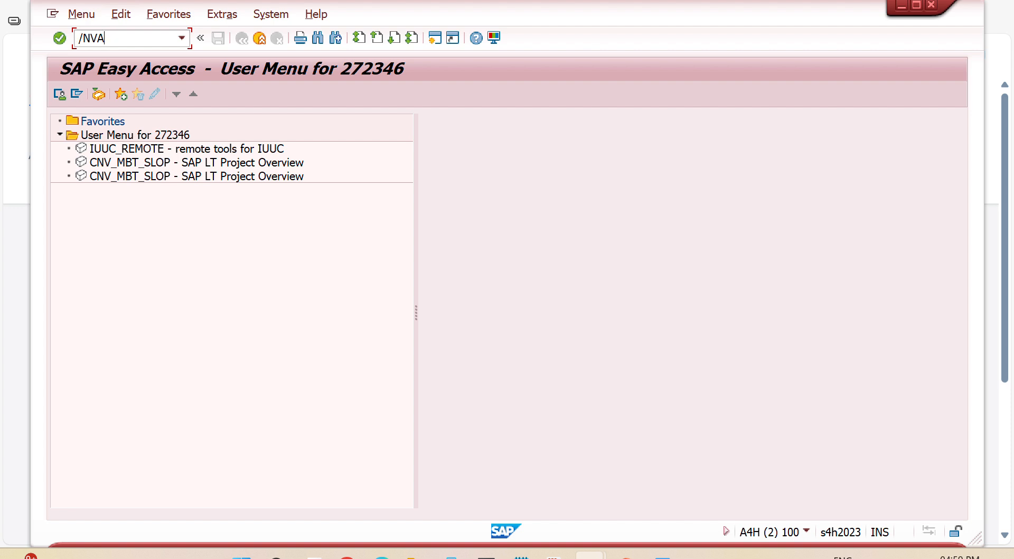
key("Return")
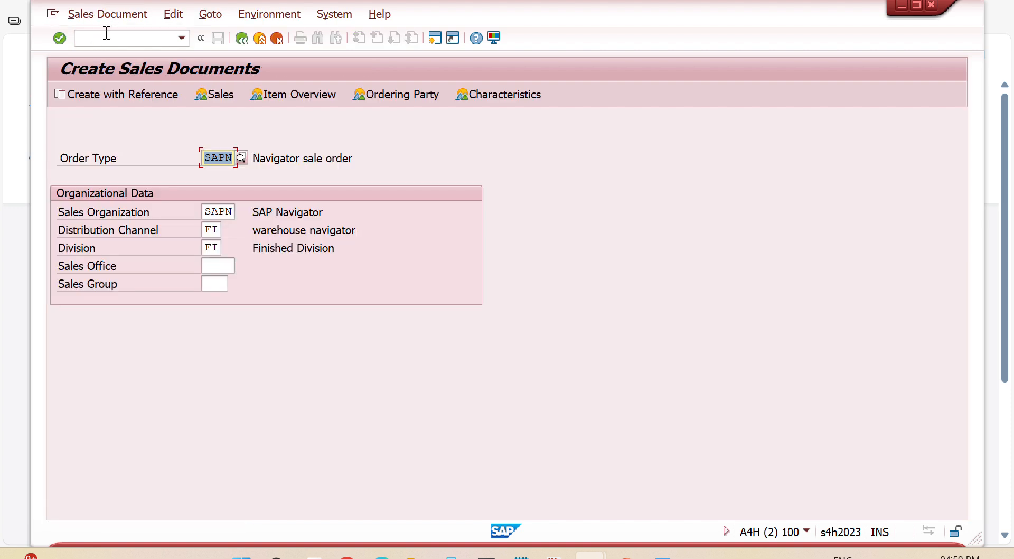
key("Return")
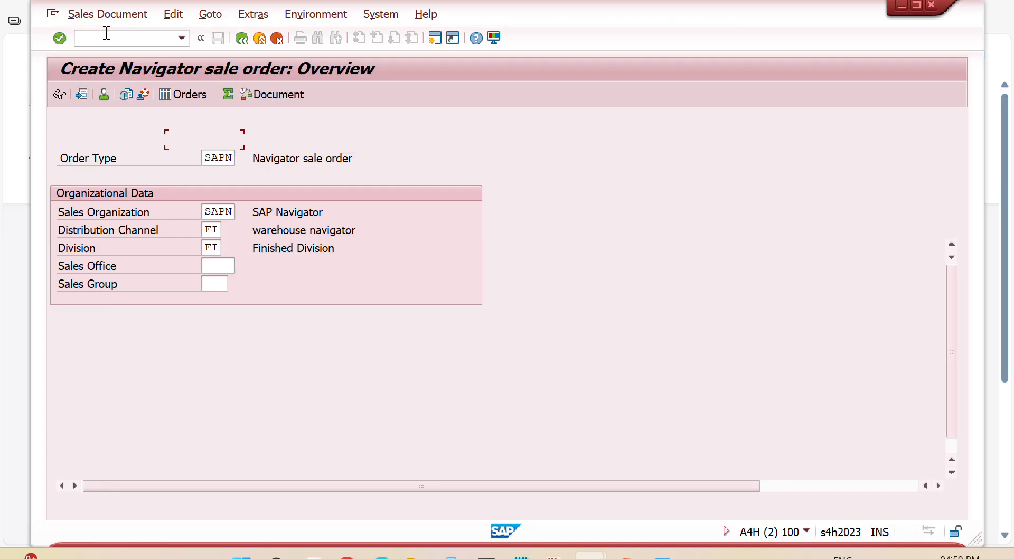
key("Return")
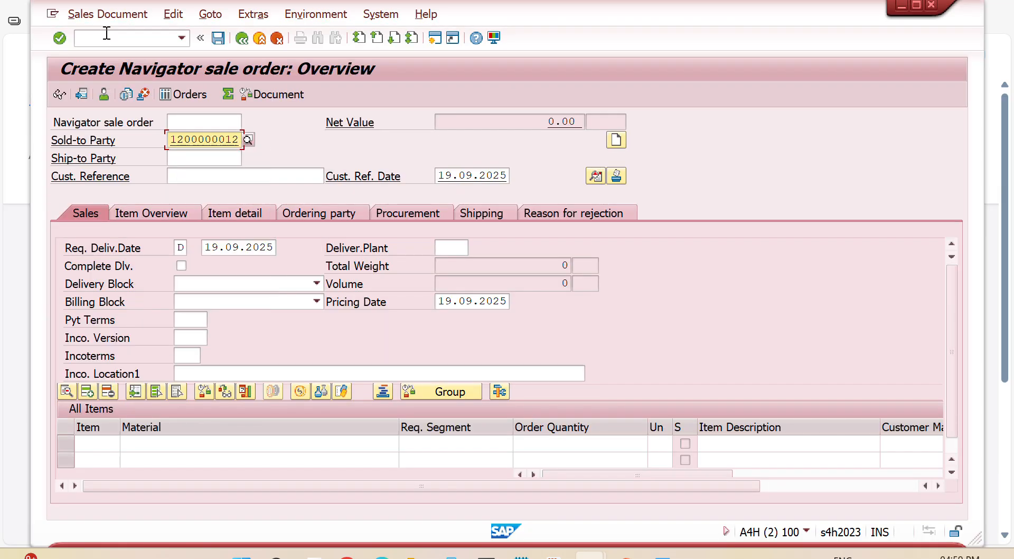
key("Return")
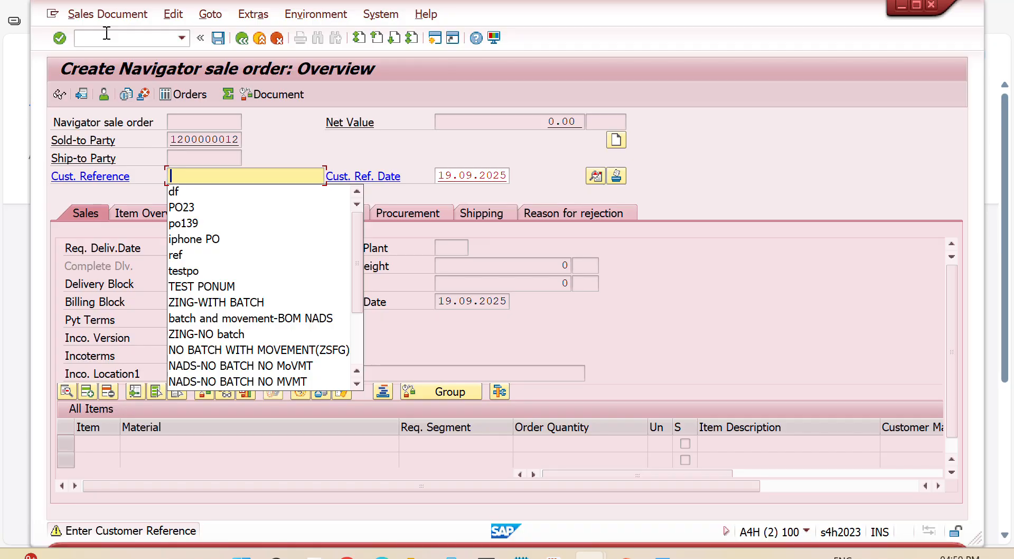
Step: Switch back to SAP Fiori, return to the launchpad home and open Assign Product to Product Allocation
key("alt+Tab")
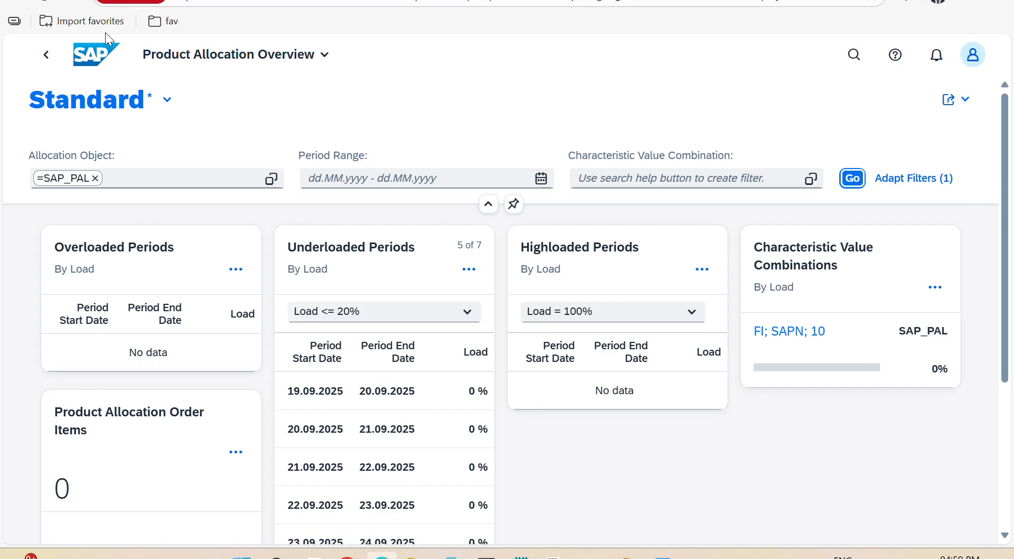
left_click(233, 59)
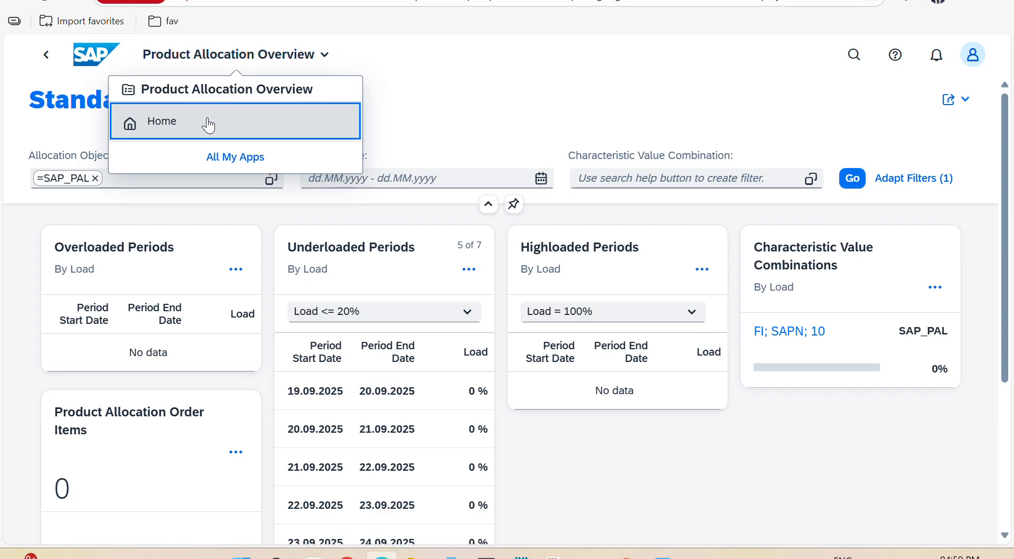
left_click(209, 126)
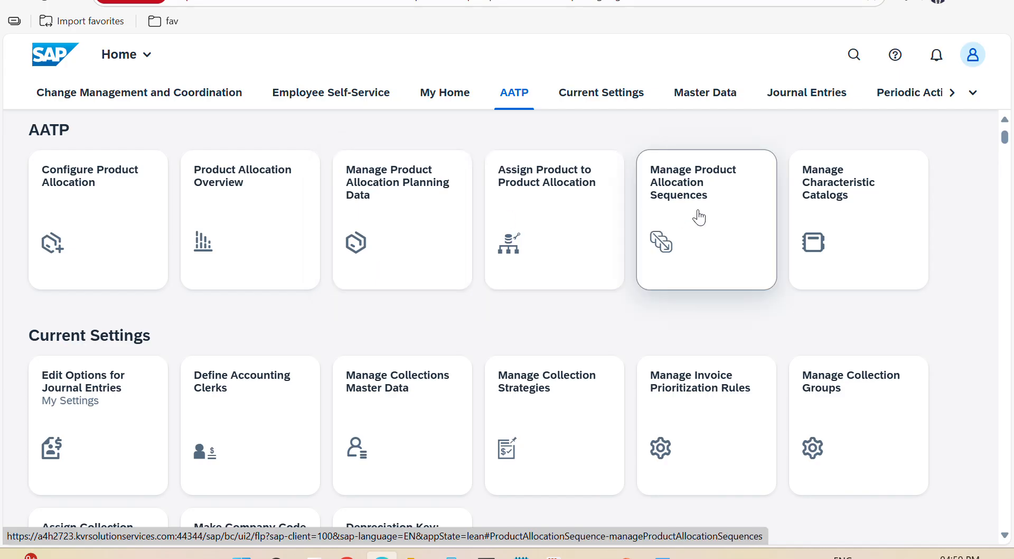
left_click(556, 214)
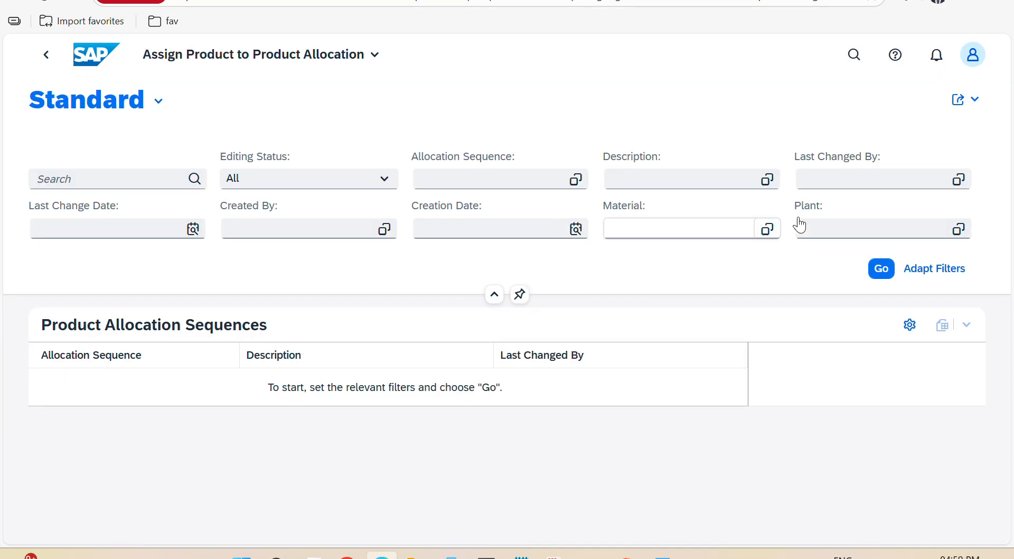
Step: Filter the allocation sequences by SAP_ALLOC_SEQ and open that sequence to reach its IPHONE17 assignment
left_click(506, 181)
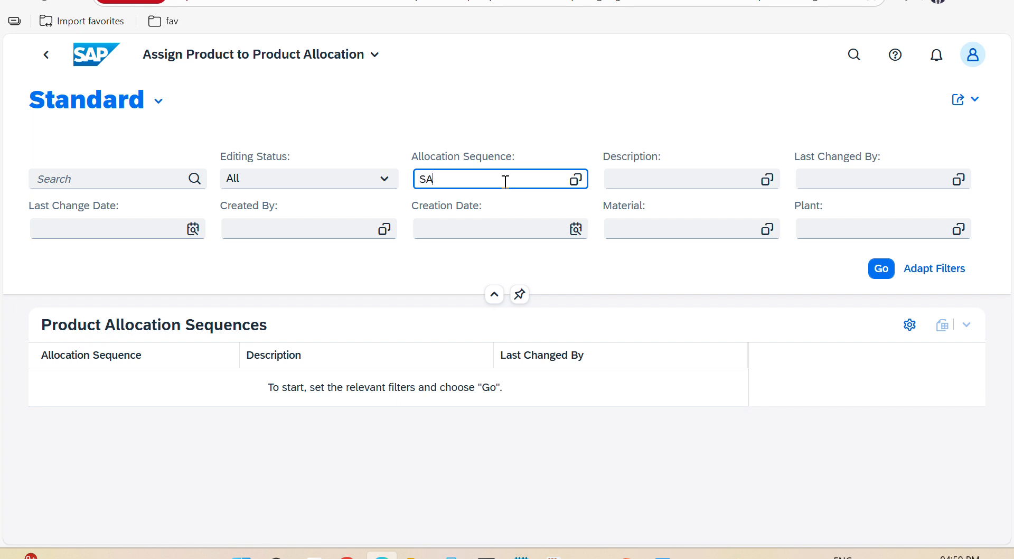
type("SAP_ALLOC_sEQ")
key("Return")
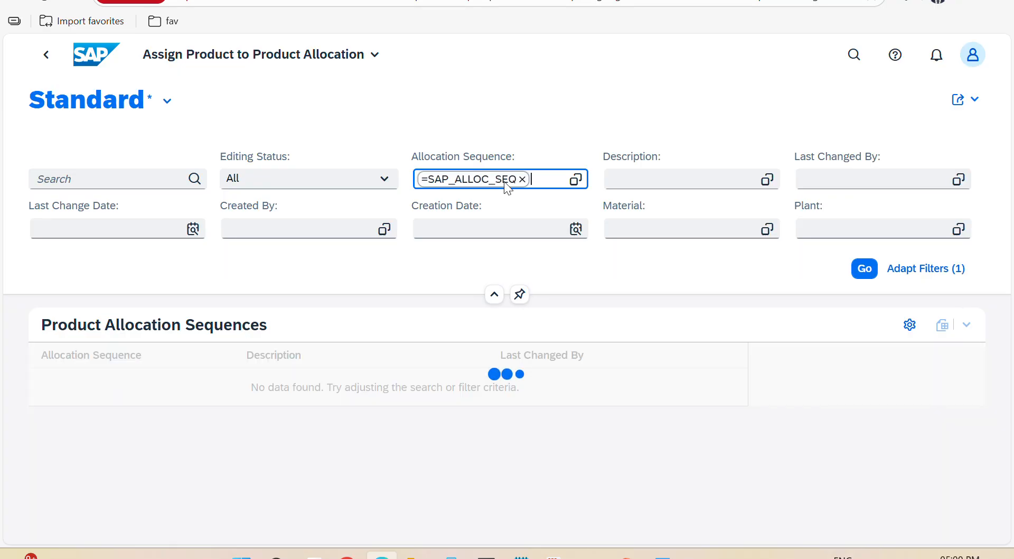
left_click(197, 394)
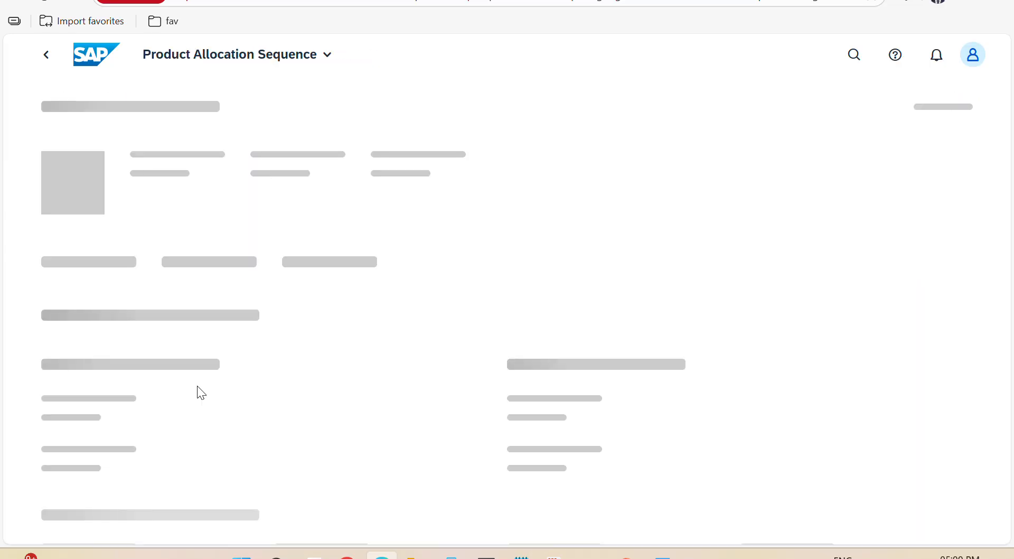
left_click(129, 369)
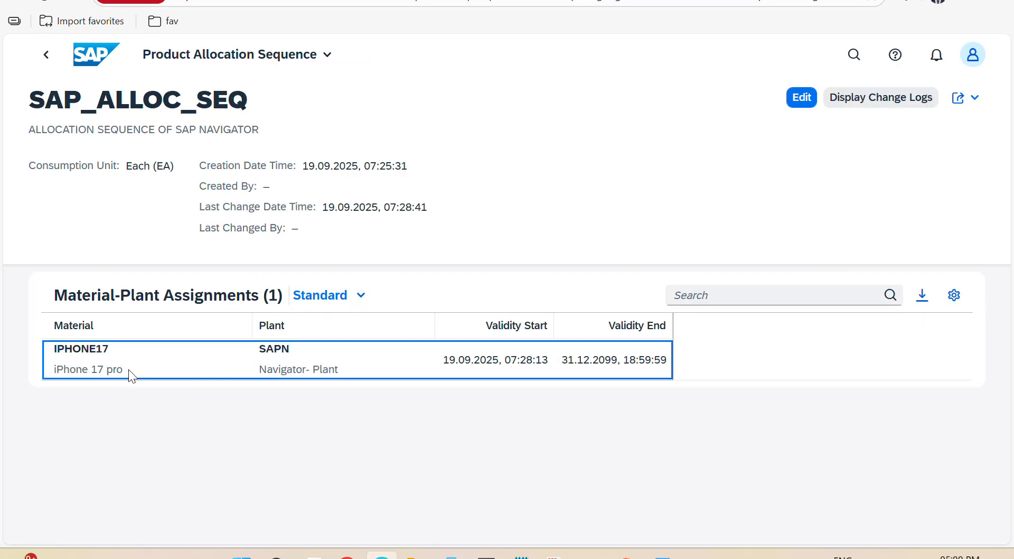
Step: Try to change the plant of the IPHONE17 material-plant assignment to SAP2 and save the sequence
left_click(801, 101)
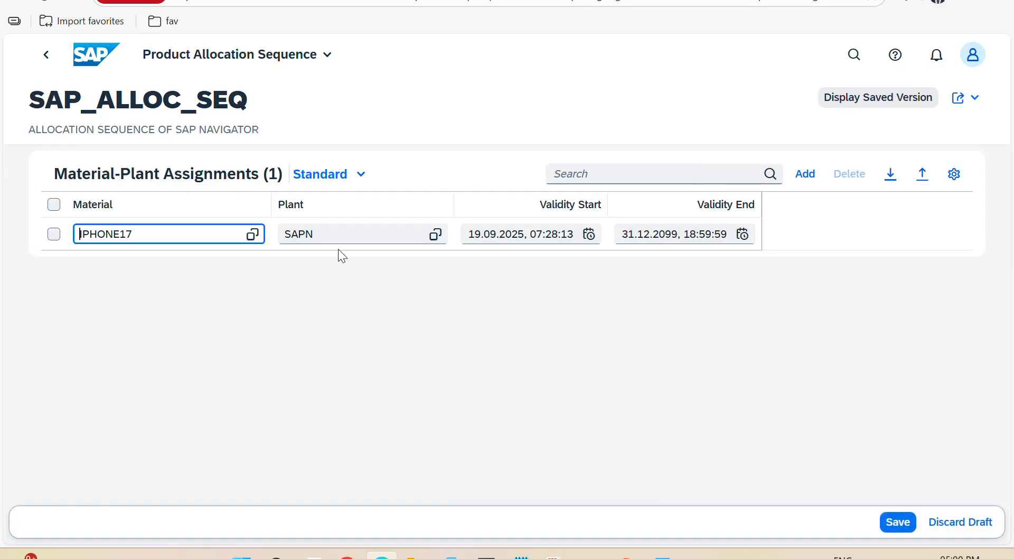
left_click(338, 234)
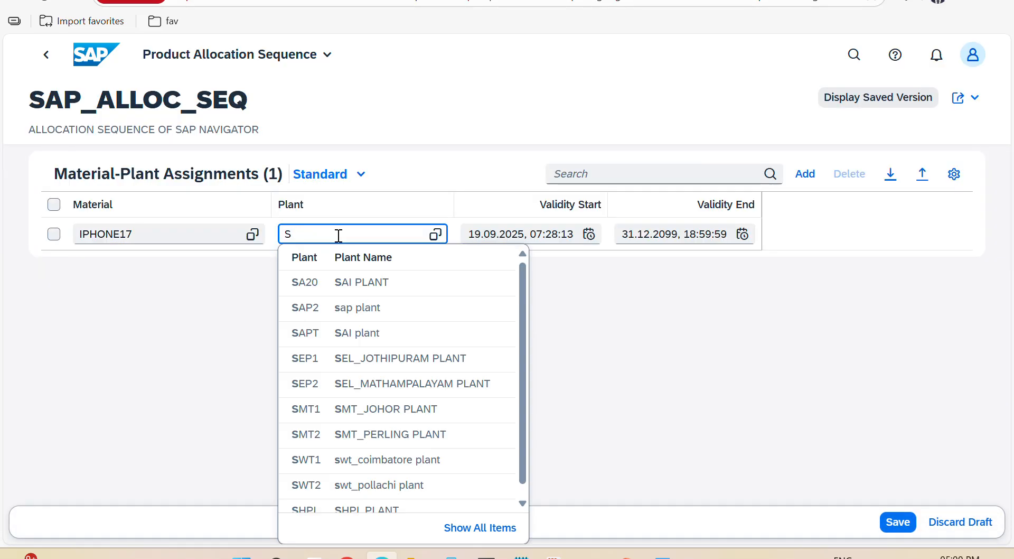
left_click(290, 308)
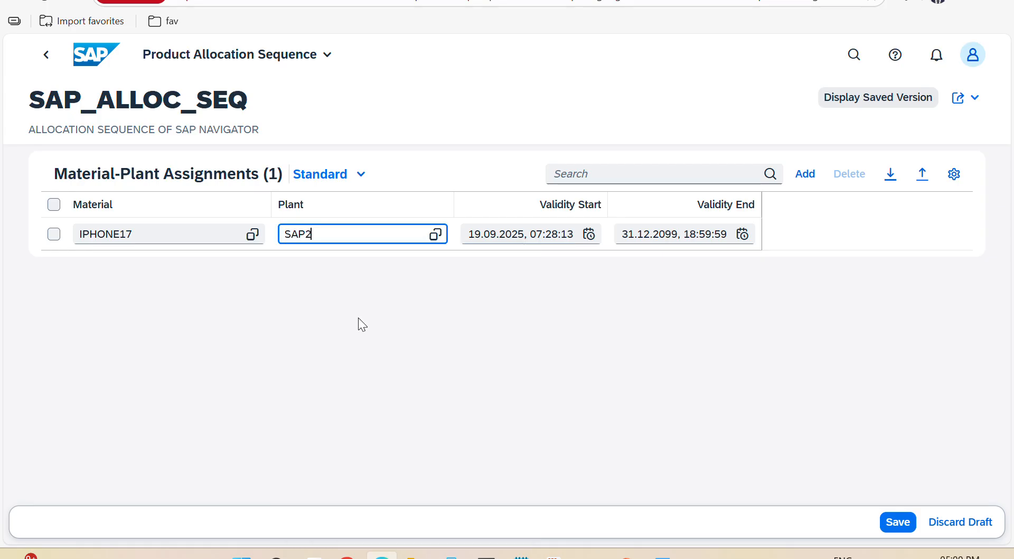
left_click(907, 522)
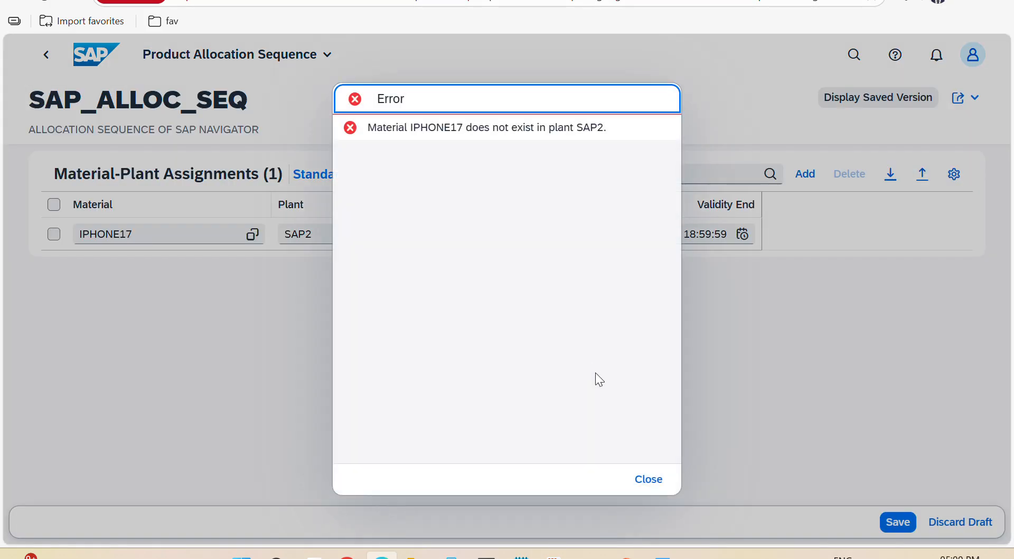
left_click(633, 480)
left_click(216, 235)
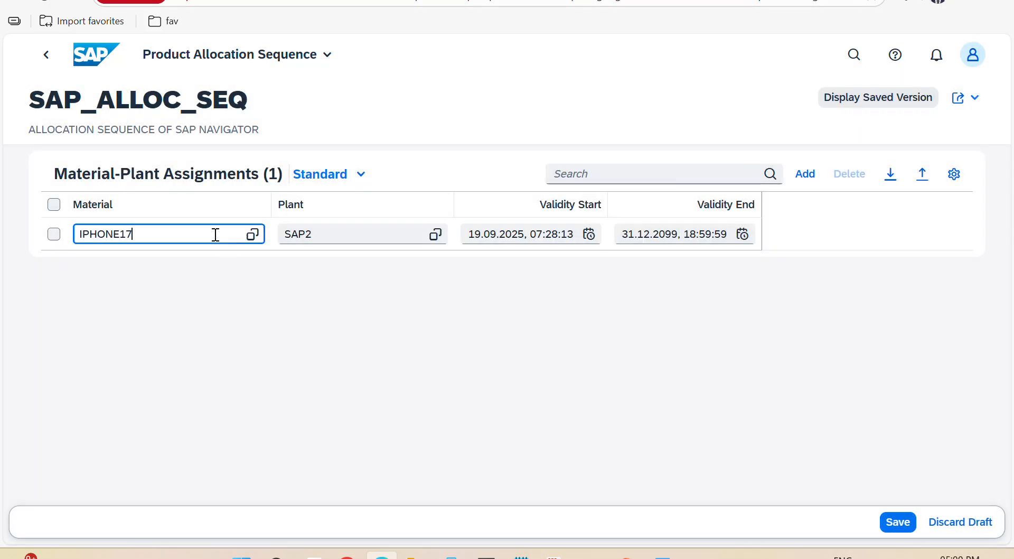
left_click(337, 228)
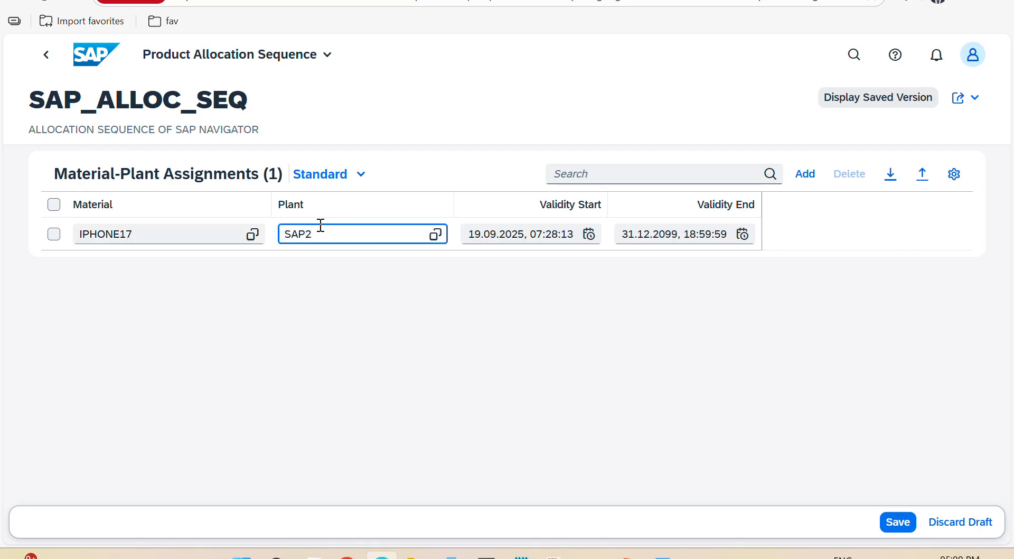
Step: Delete the IPHONE17 material-plant assignment from SAP_ALLOC_SEQ and save the sequence
left_click(55, 234)
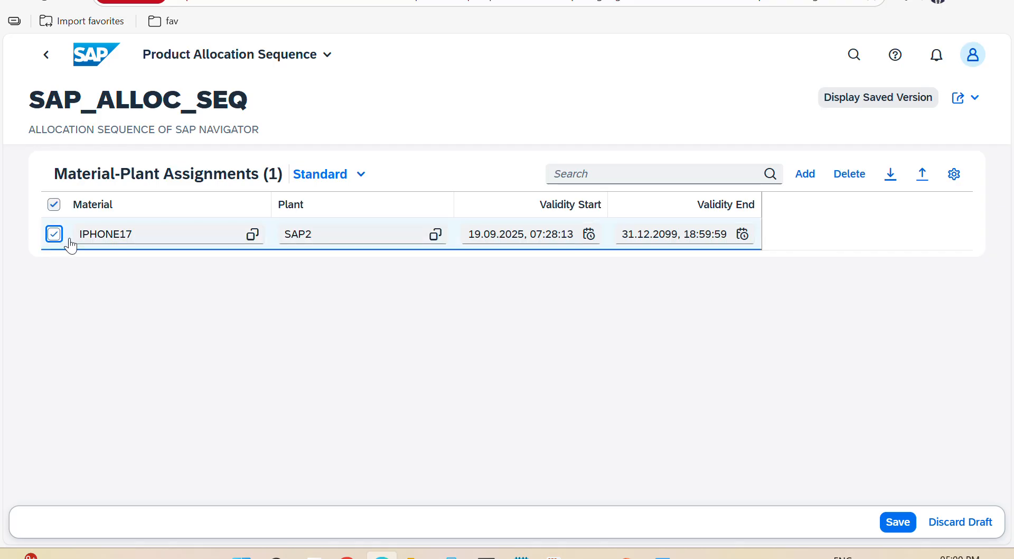
left_click(844, 185)
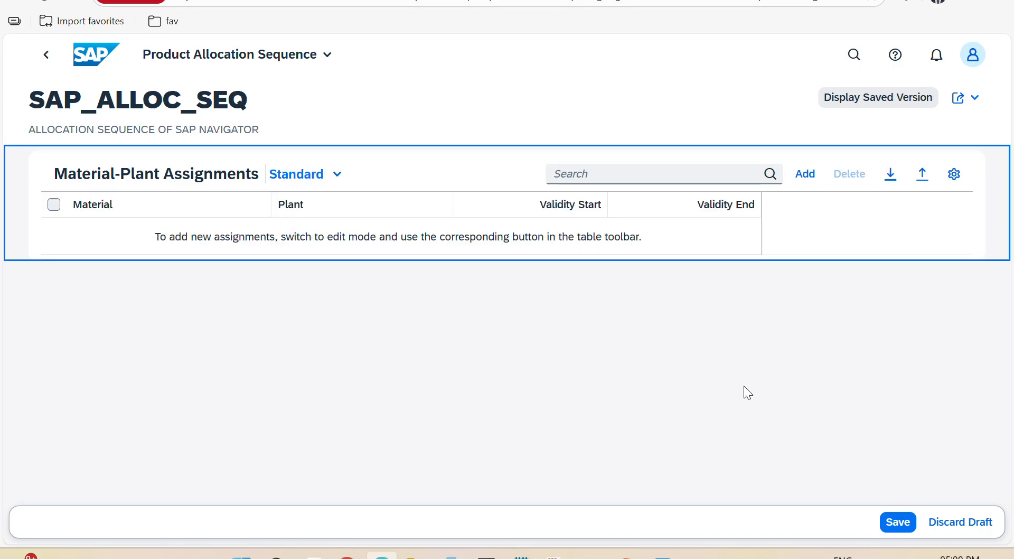
left_click(897, 522)
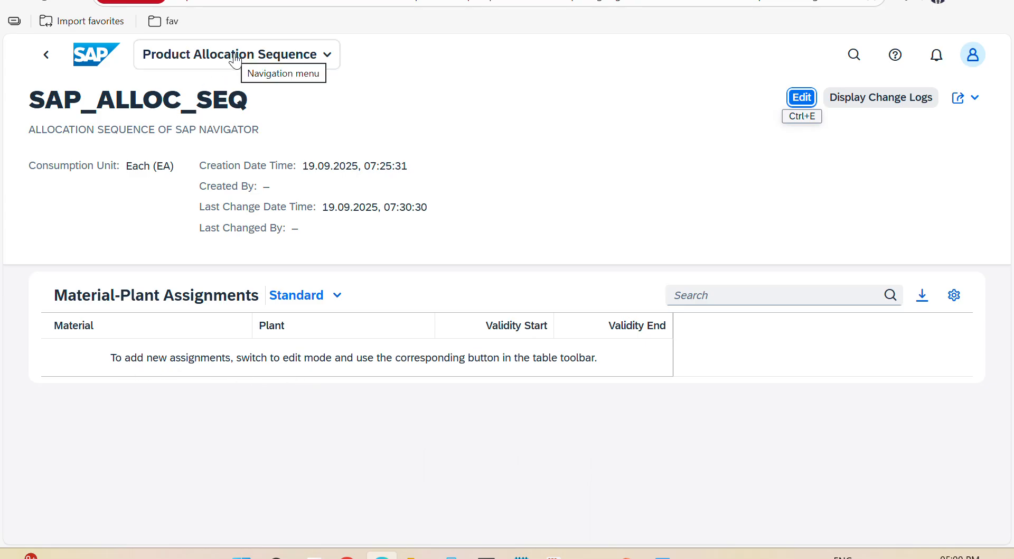
Step: Switch to the sales order window in SAP GUI and restart sales order creation with transaction VA01
mouse_move(589, 555)
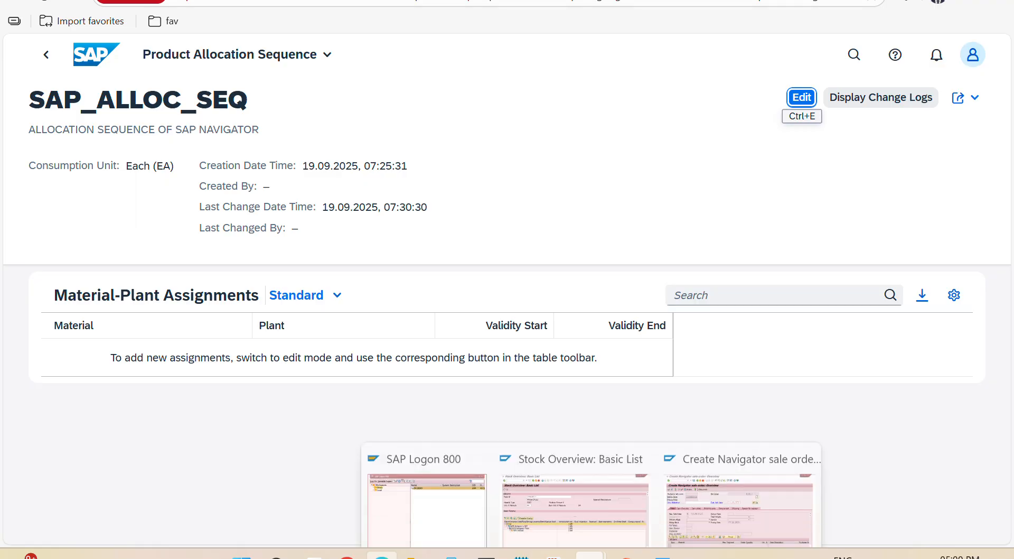
left_click(687, 478)
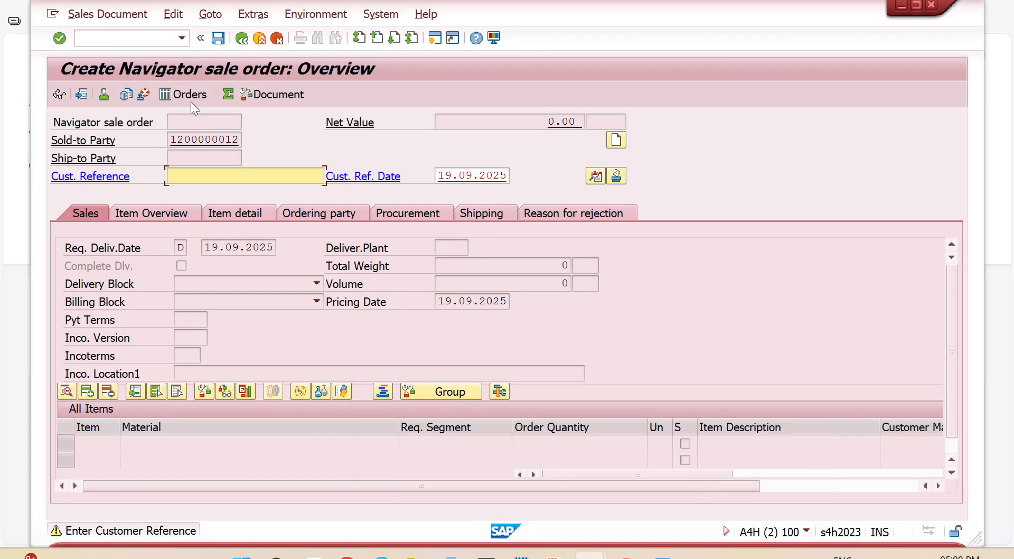
left_click(129, 45)
type("/NVA0")
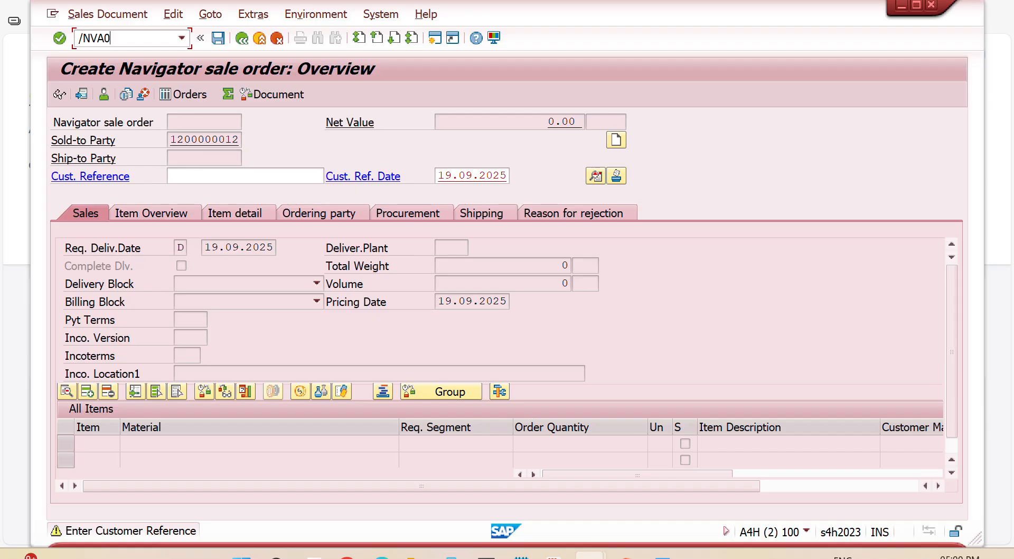
type("1")
key("Return")
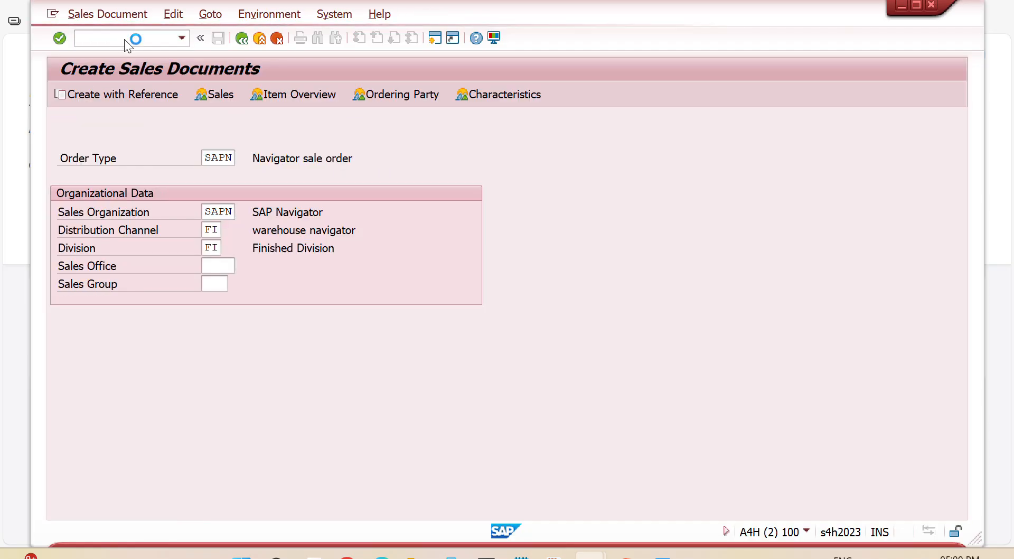
Step: Continue with order type SAPN and sales area SAPN/FI/FI, then enter the sold-to party number and the customer reference
key("Return")
key("Down")
key("Down")
key("Return")
key("Return")
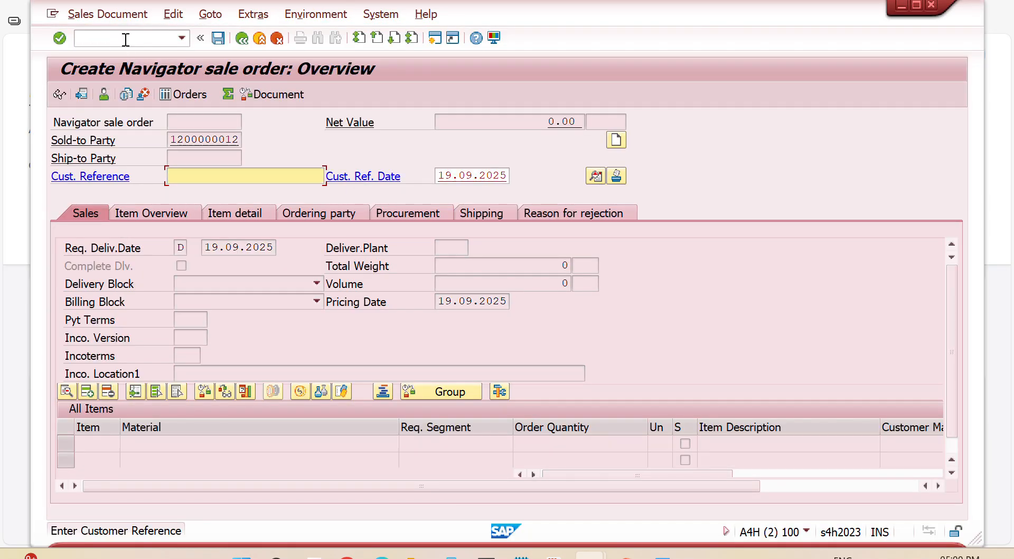
type("PO23")
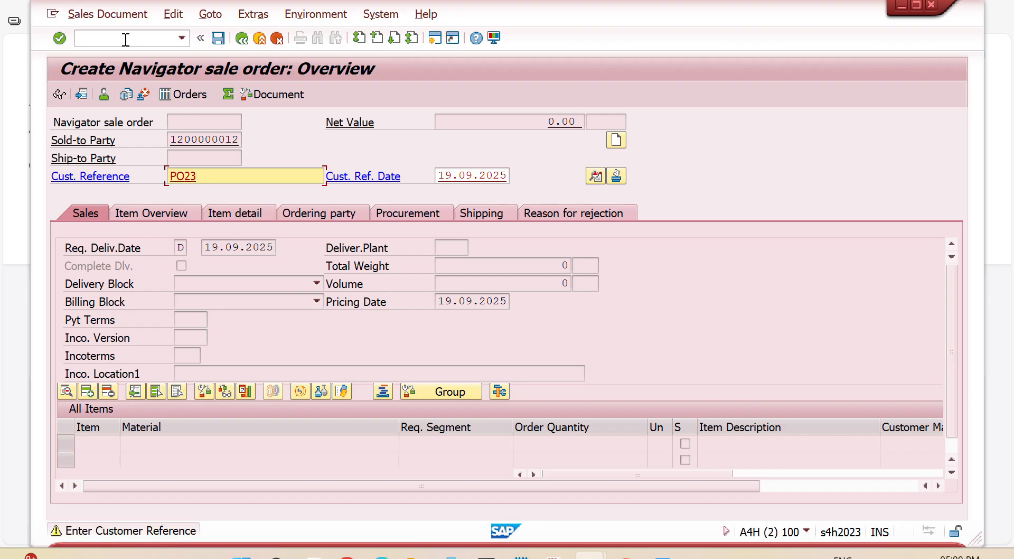
Step: Complete the customer reference, add IPHONE17 with an order quantity of 3 as the first item, and run its availability check
type("4")
key("Return")
key("Down")
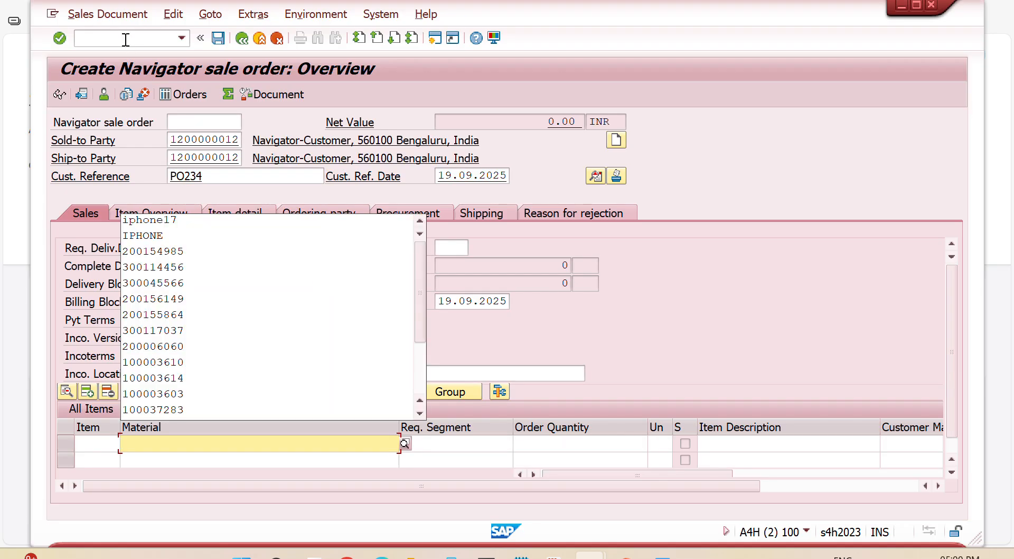
key("Return")
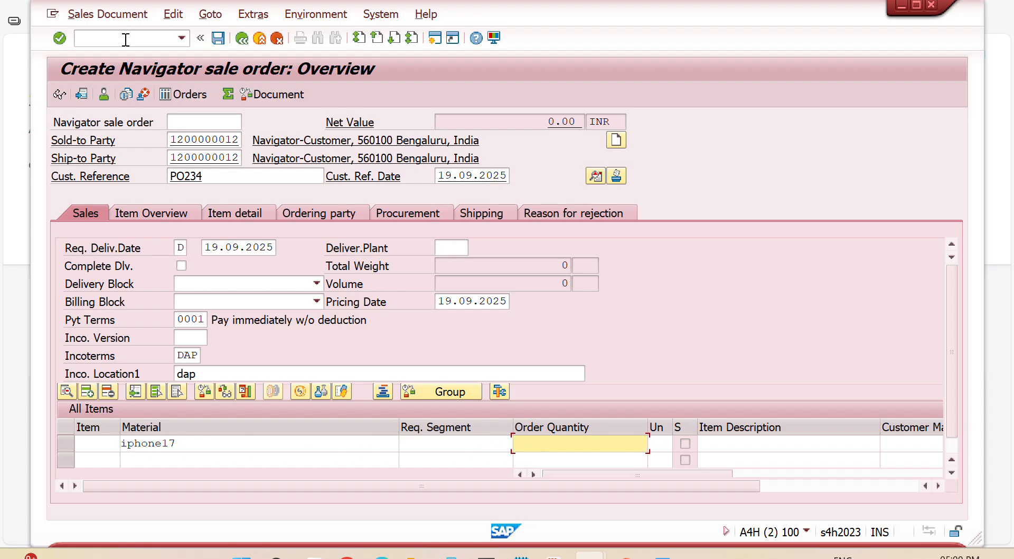
key("Return")
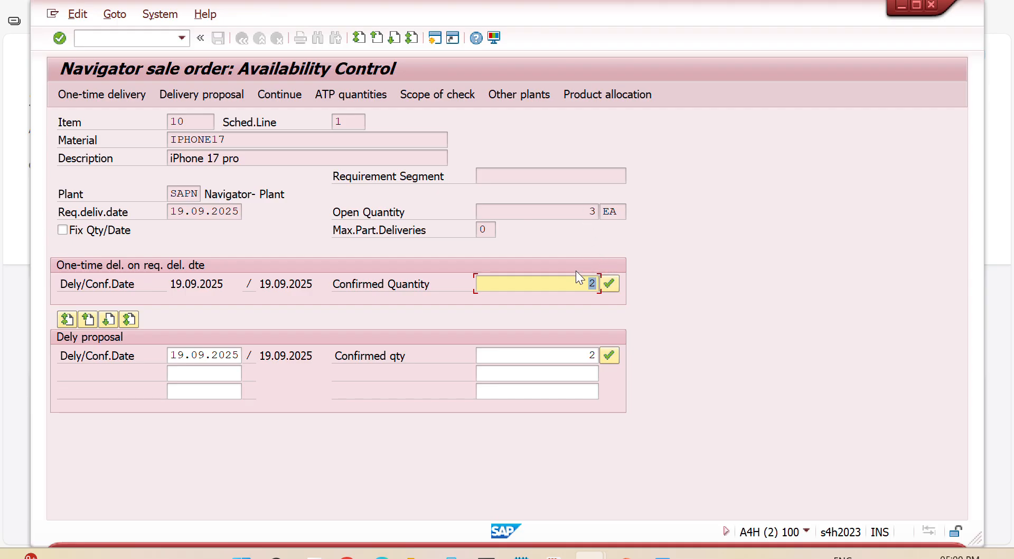
Step: Check the stock overview for IPHONE17 in plant SAPN, storage location FG01, and return to the sales order's availability control
left_click(434, 39)
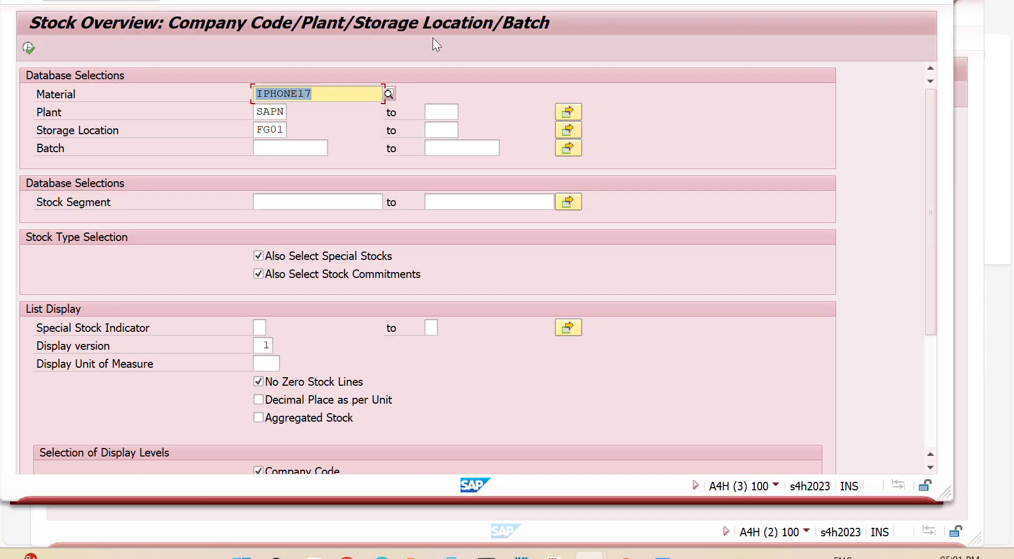
left_click(30, 48)
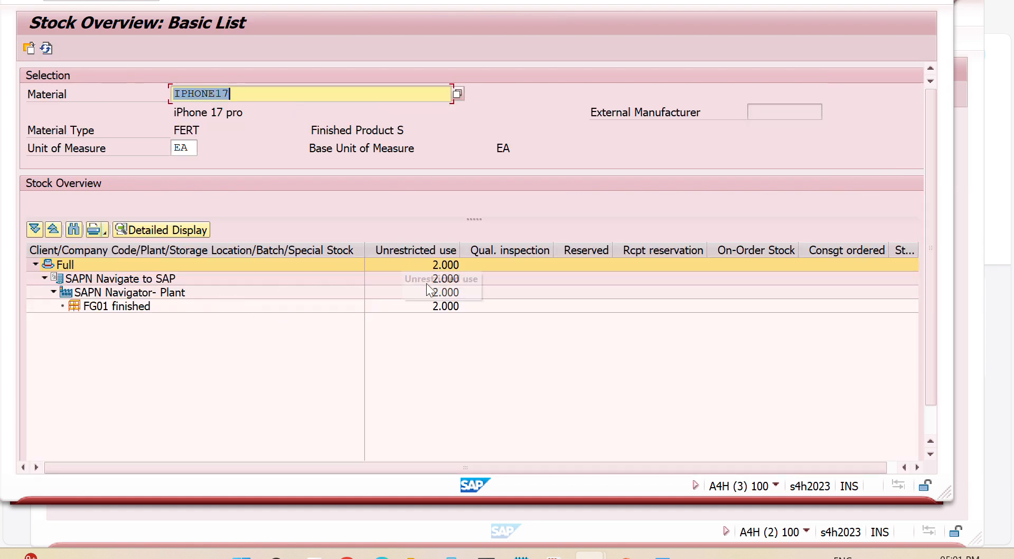
key("alt+Tab")
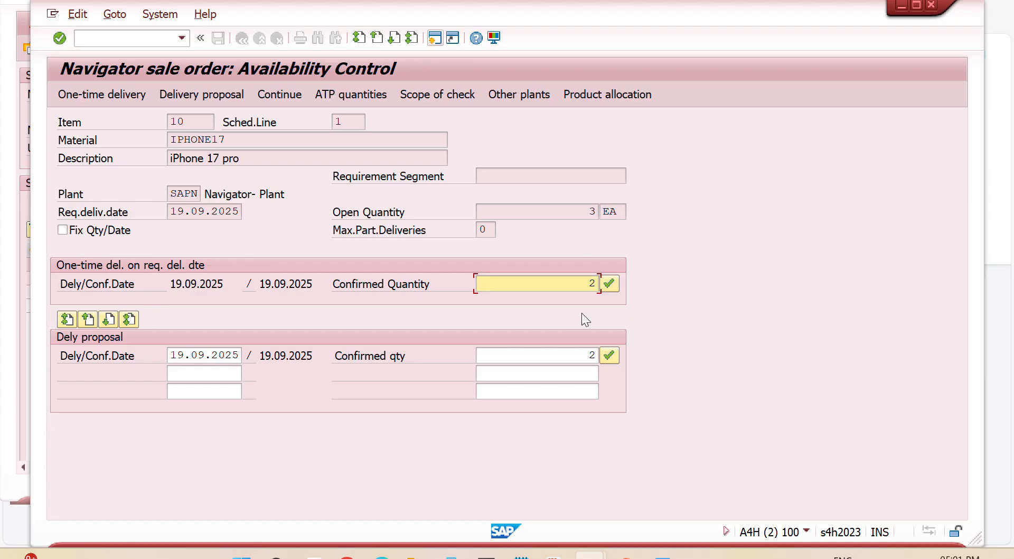
Step: Examine the scope of check applied to the IPHONE17 item, including its stock categories, and close it
key("Return")
left_click(445, 100)
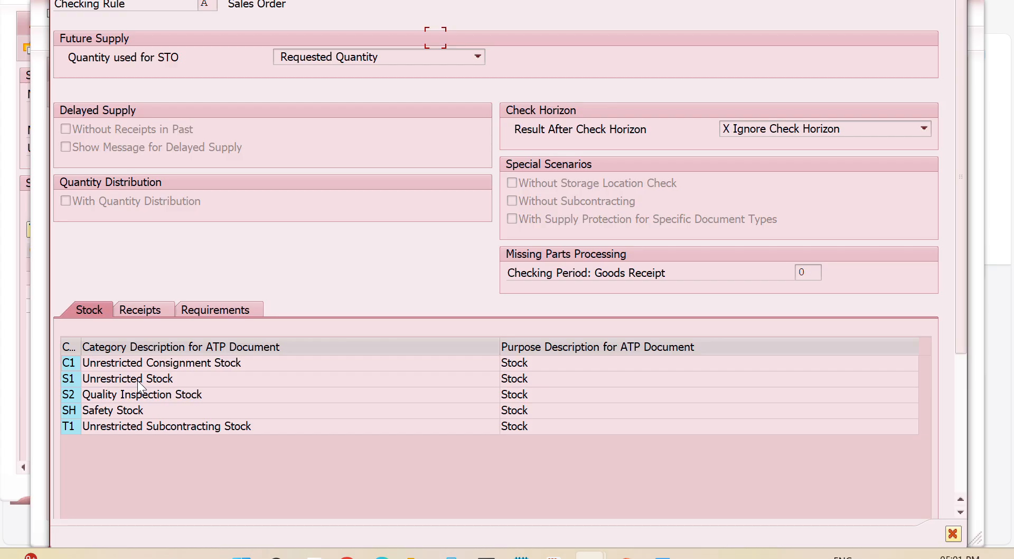
left_click_drag(654, 0, 657, 24)
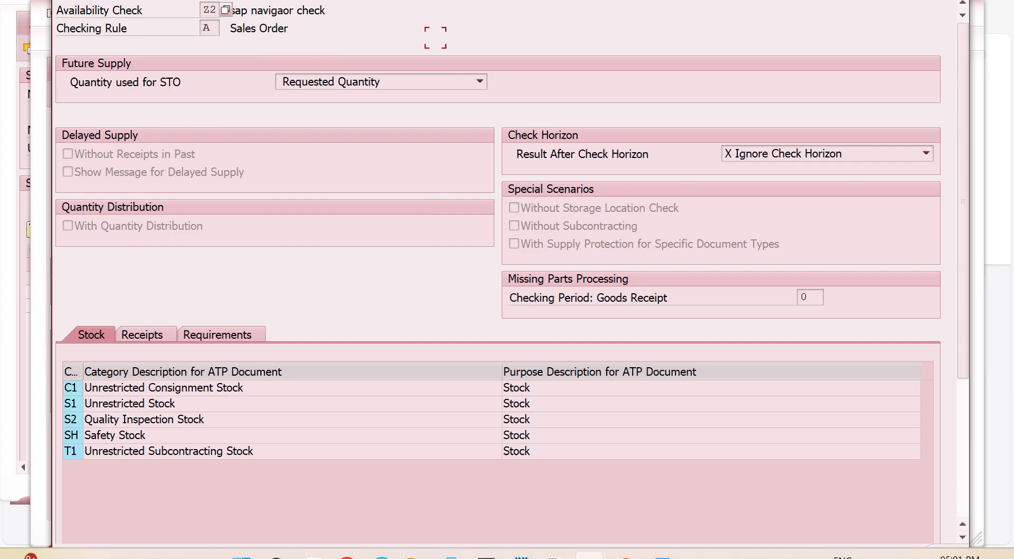
left_click_drag(731, 0, 732, 7)
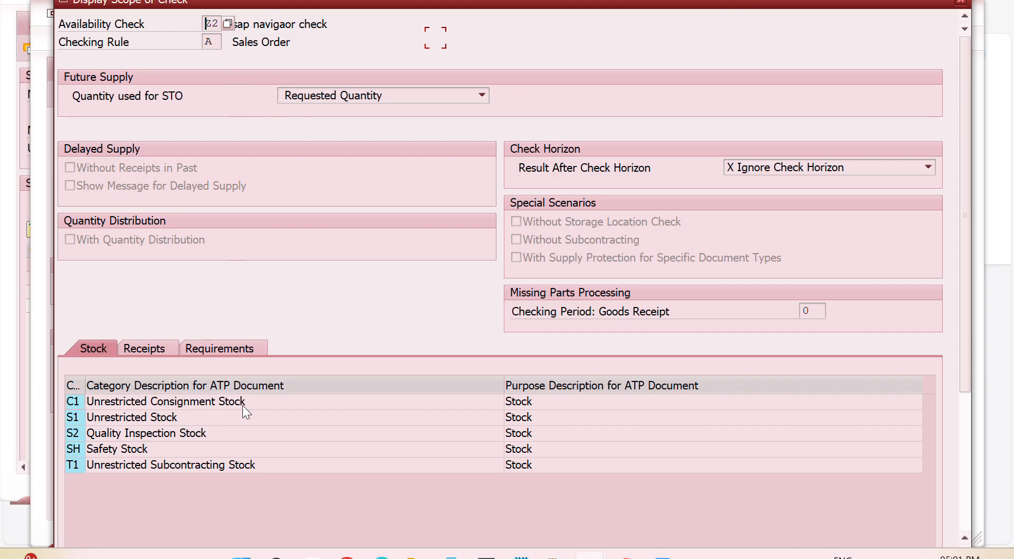
left_click(957, 2)
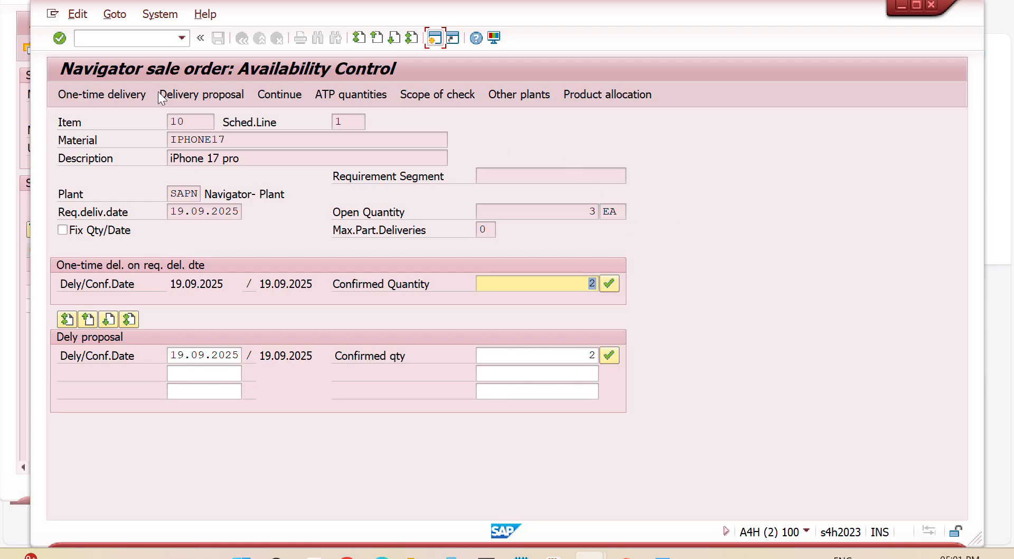
Step: Continue from availability control to the order overview and abandon the sales order without saving
left_click(281, 95)
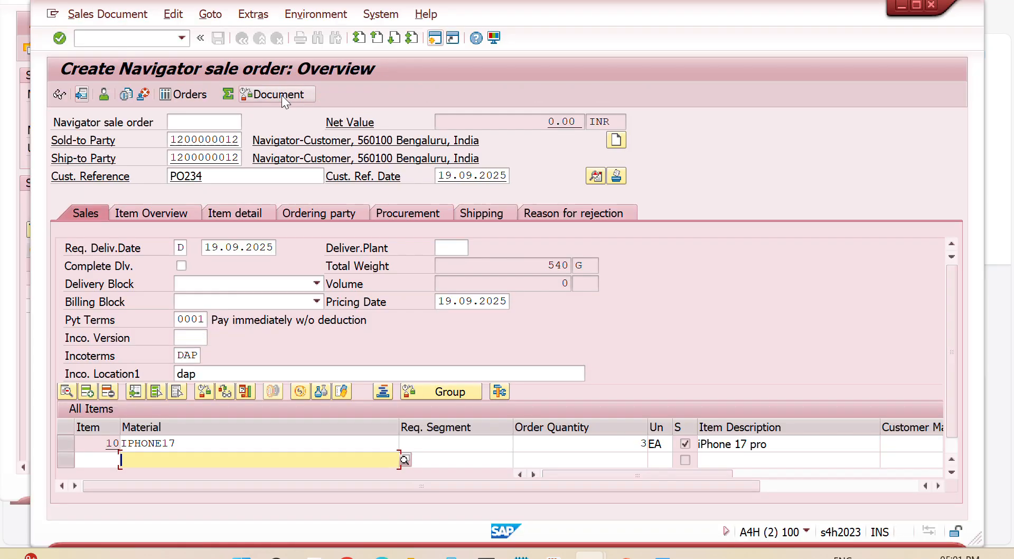
left_click(142, 40)
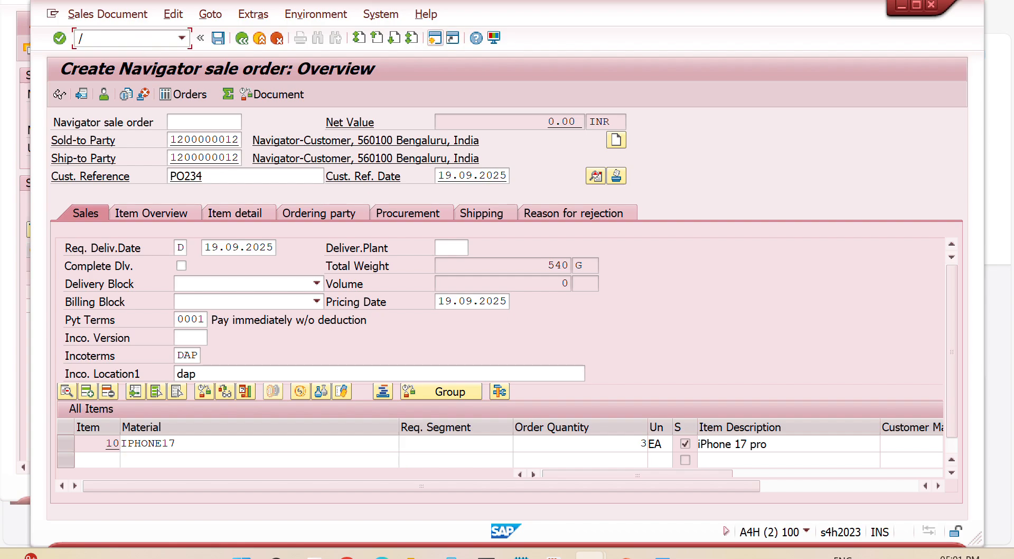
type("/N")
key("Return")
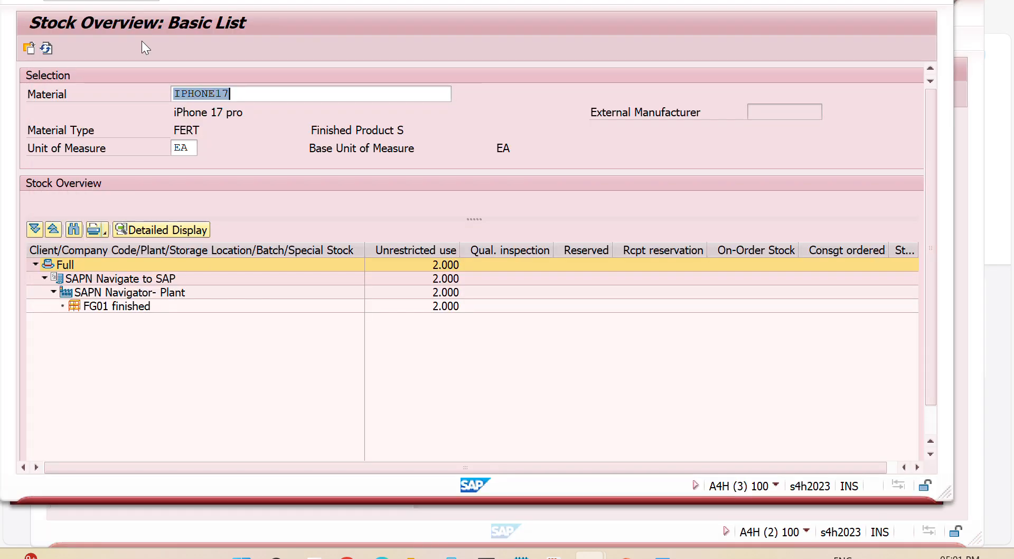
Step: Switch to the Product Allocation Sequence page in the browser and add a new material-plant assignment row to SAP_ALLOC_SEQ
key("alt+Tab")
key("alt+Tab")
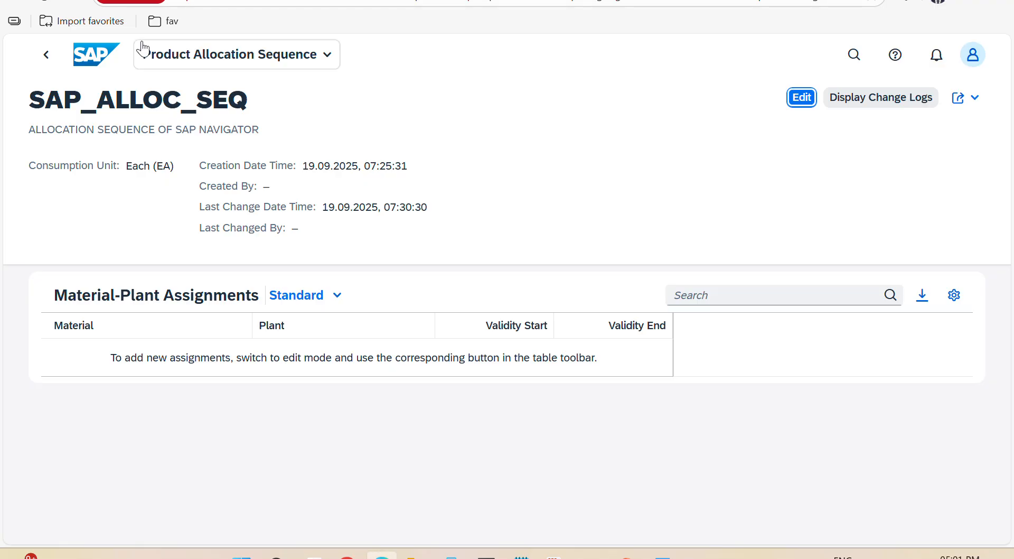
left_click(291, 359)
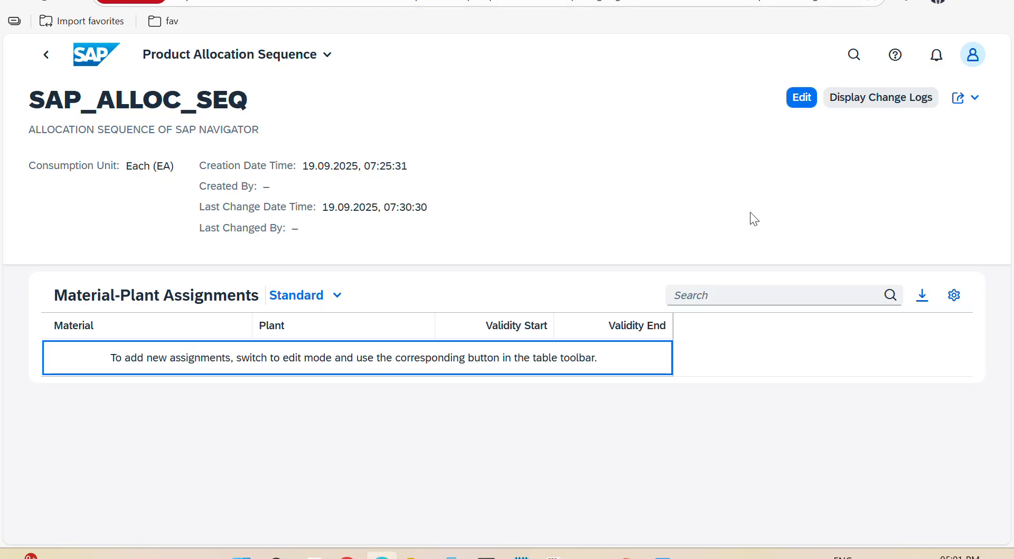
left_click(802, 104)
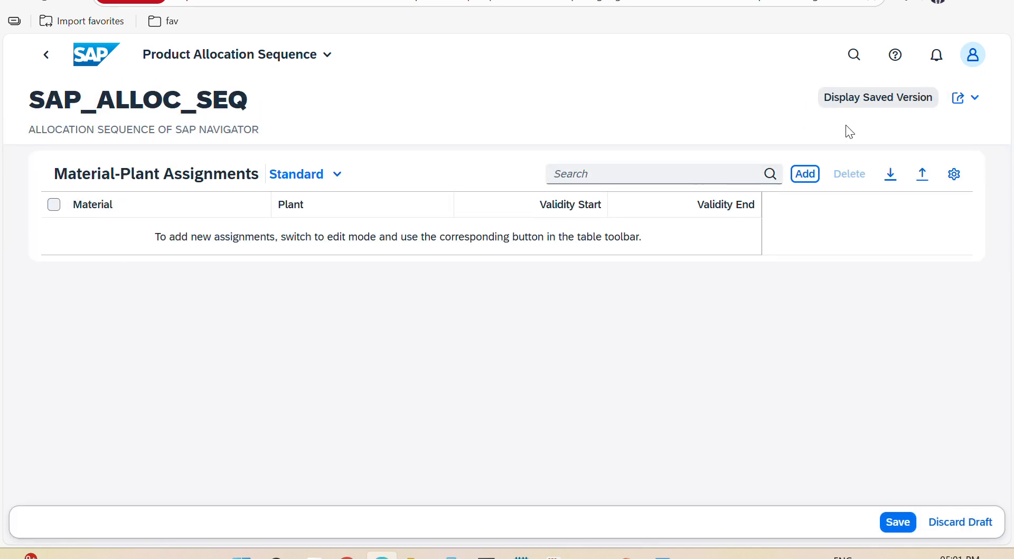
left_click(804, 174)
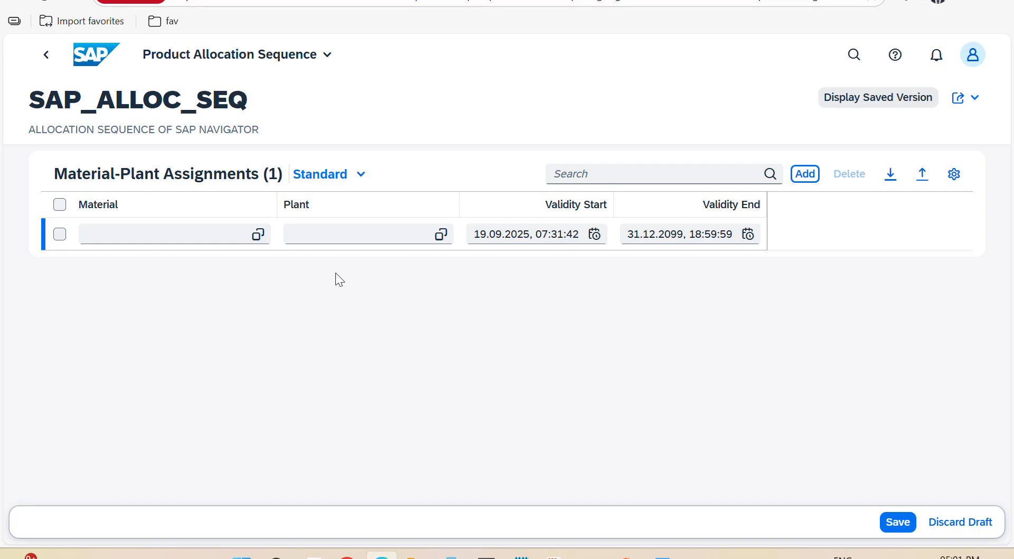
Step: Assign material IPHONE17 and plant SAPN in the new row and save the sequence
left_click(155, 246)
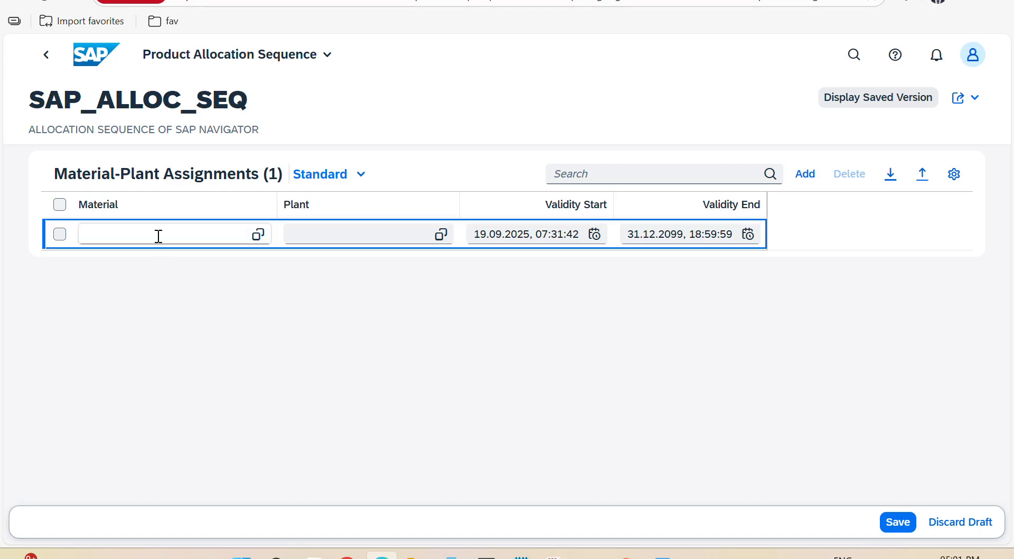
left_click(159, 236)
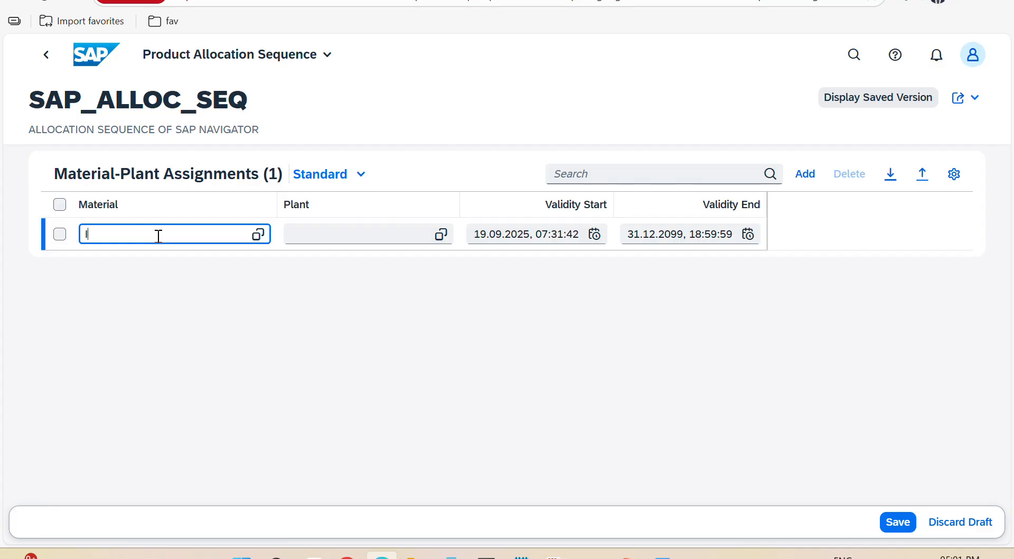
type("IPHONE17")
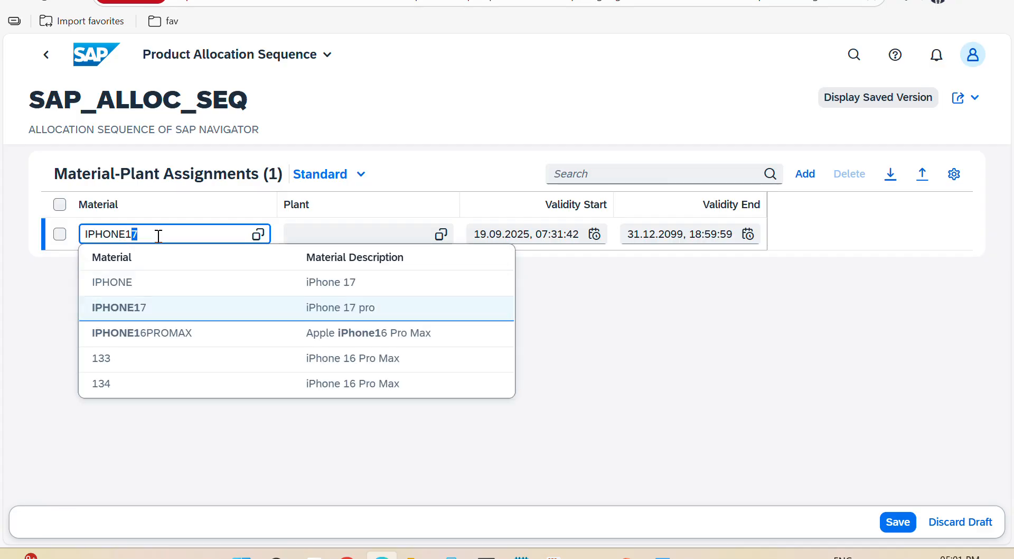
left_click(176, 283)
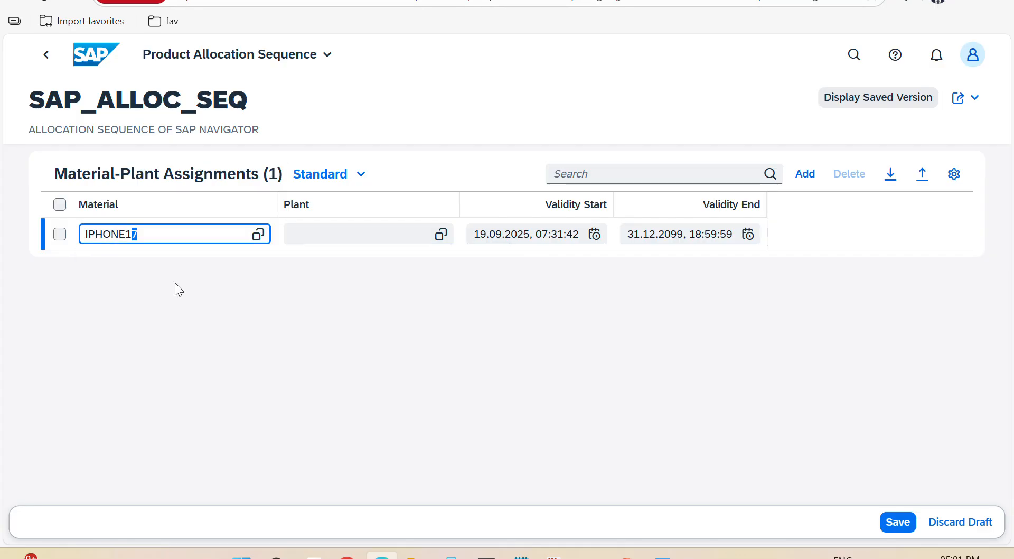
left_click(375, 232)
type("SAPN")
key("Return")
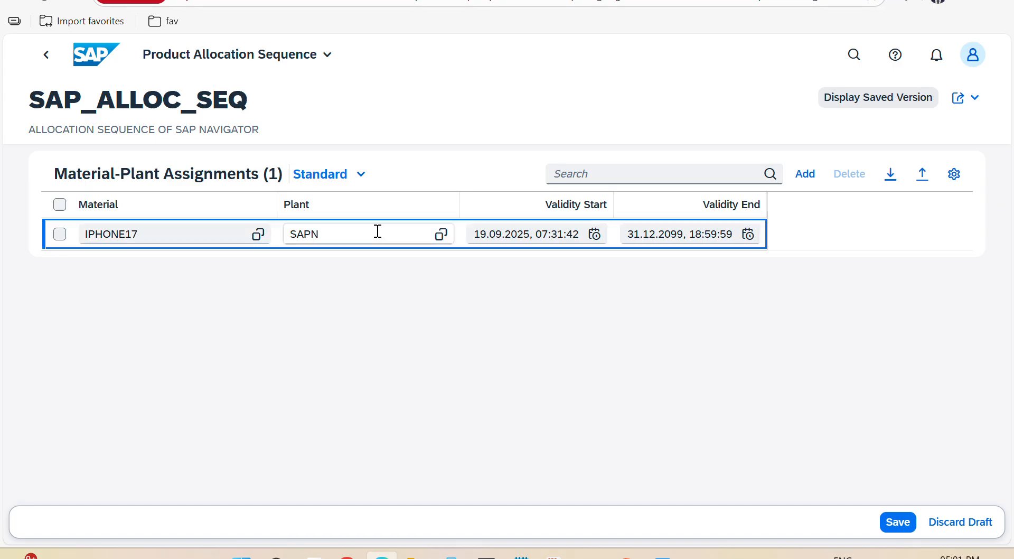
left_click(377, 231)
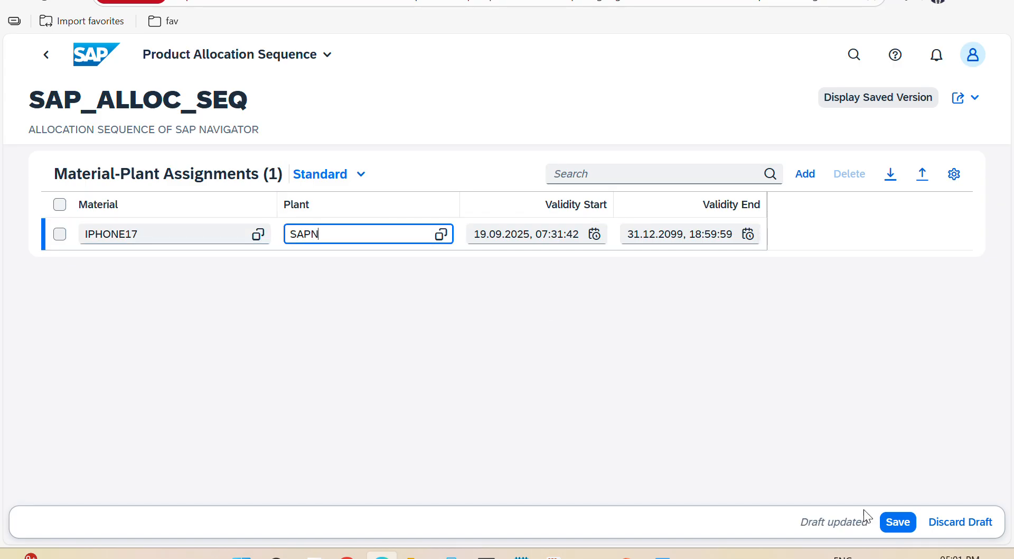
left_click(883, 524)
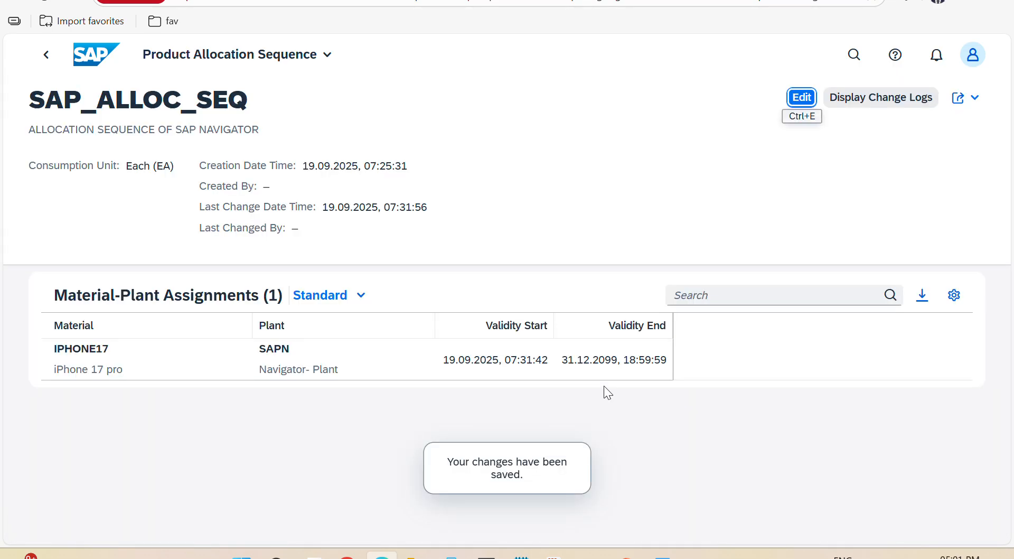
Step: Switch to the SAP Easy Access window in SAP GUI and start sales order creation with transaction VA01
key("alt+Tab")
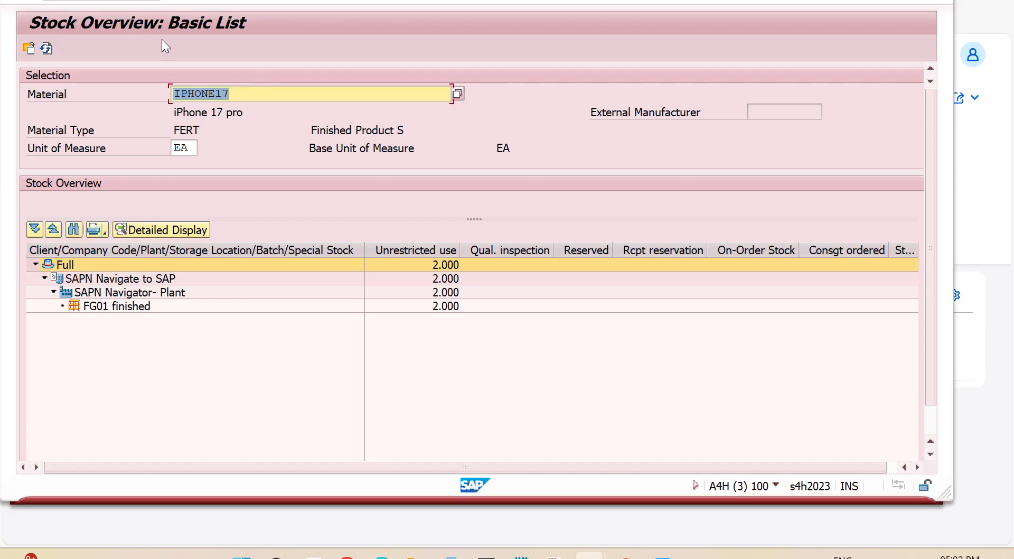
key("alt+Tab")
key("alt+Tab")
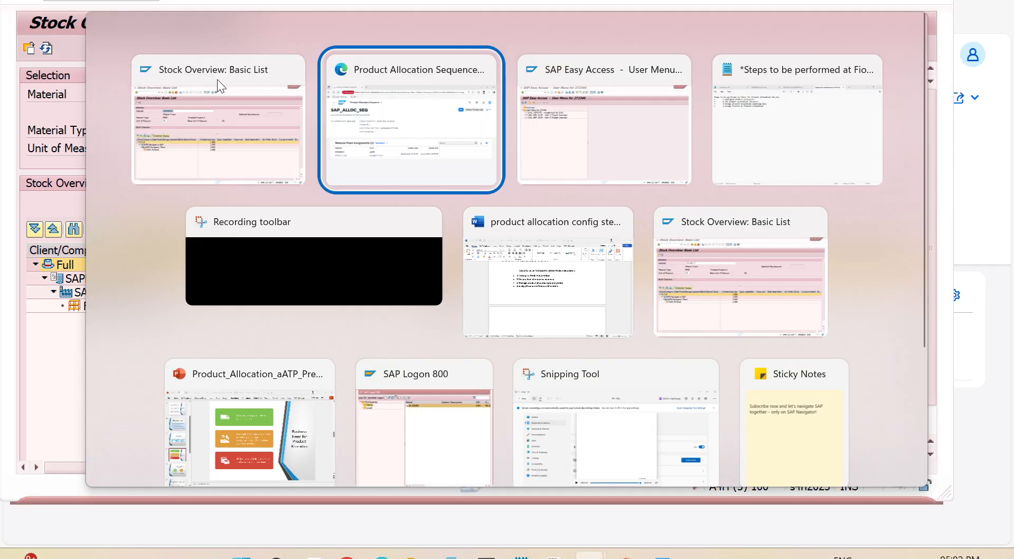
type("/NVA01")
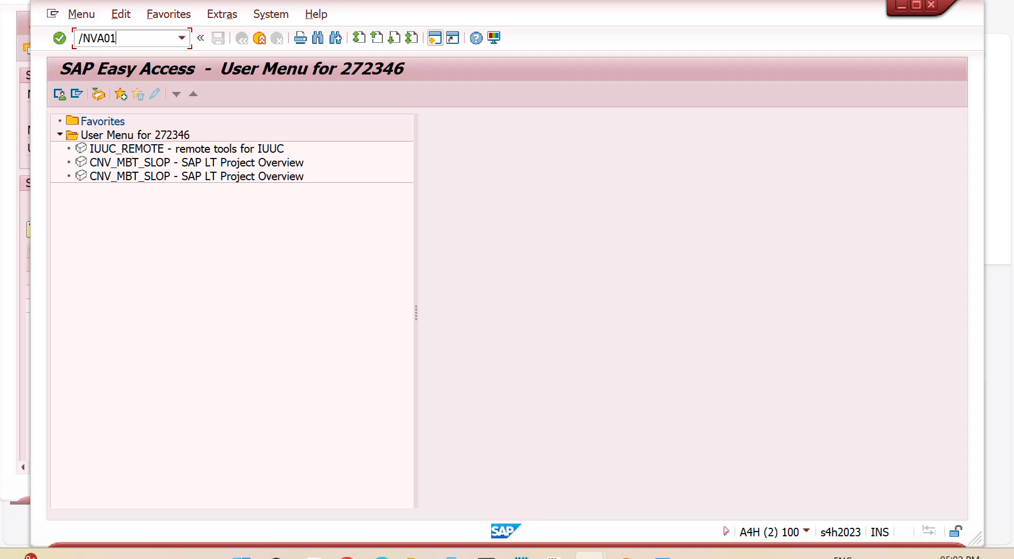
key("Return")
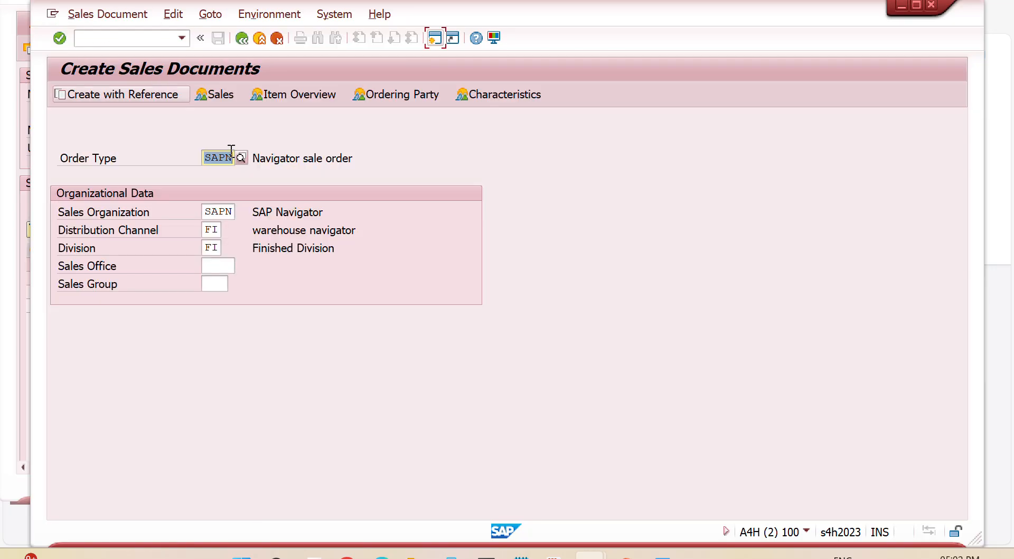
Step: Continue with order type SAPN and sales area SAPN/FI/FI, accept the sold-to party, and enter a new customer reference
key("Return")
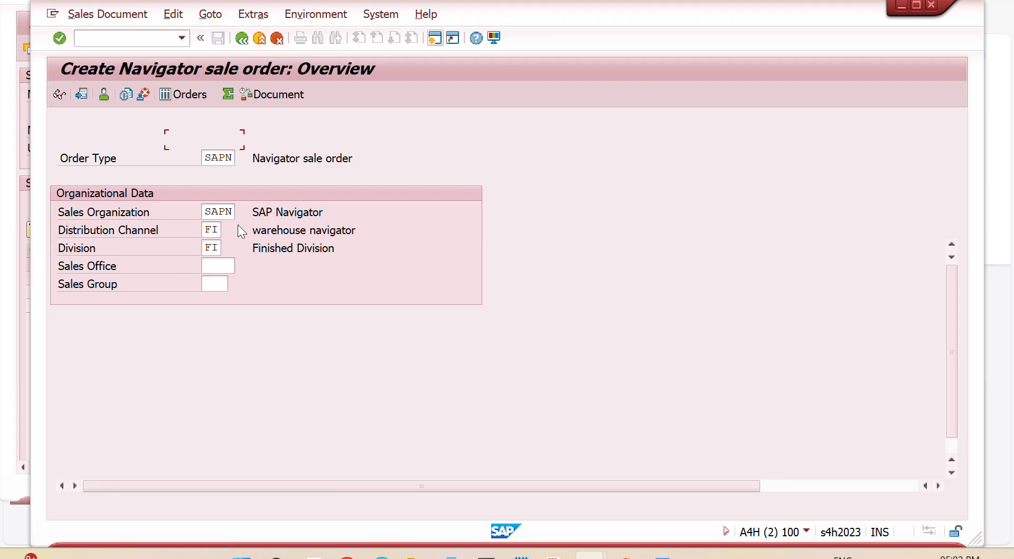
key("Return")
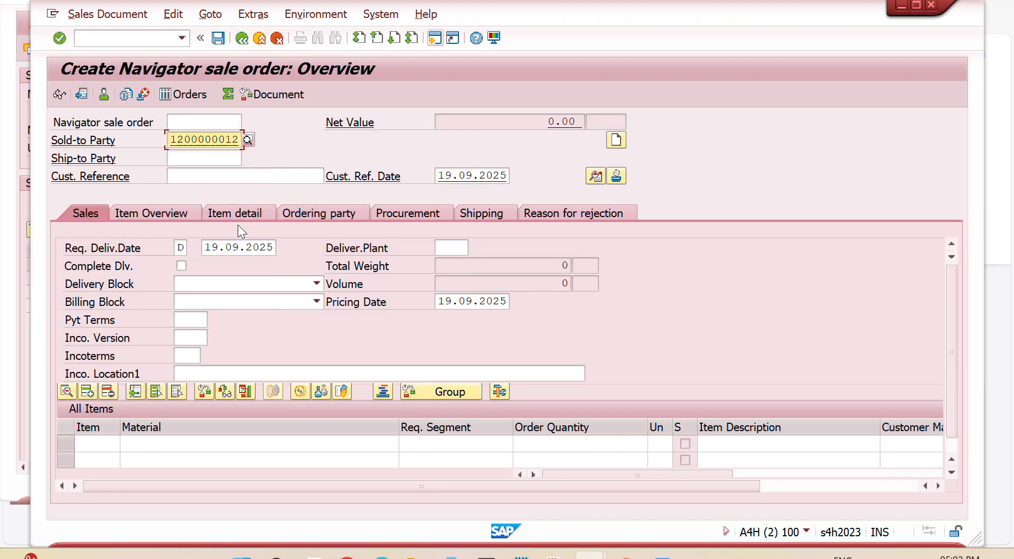
key("Return")
type("PO")
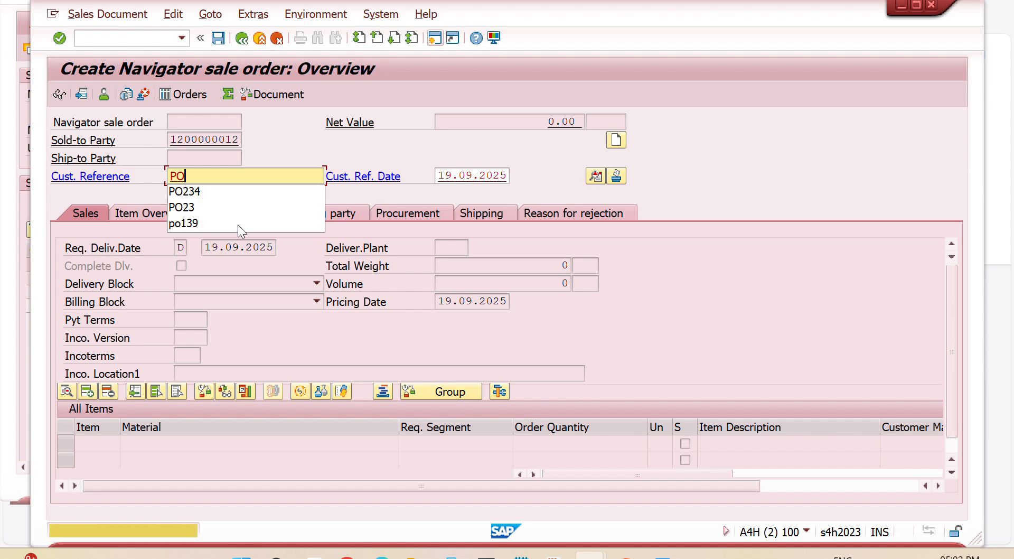
type("93")
key("Return")
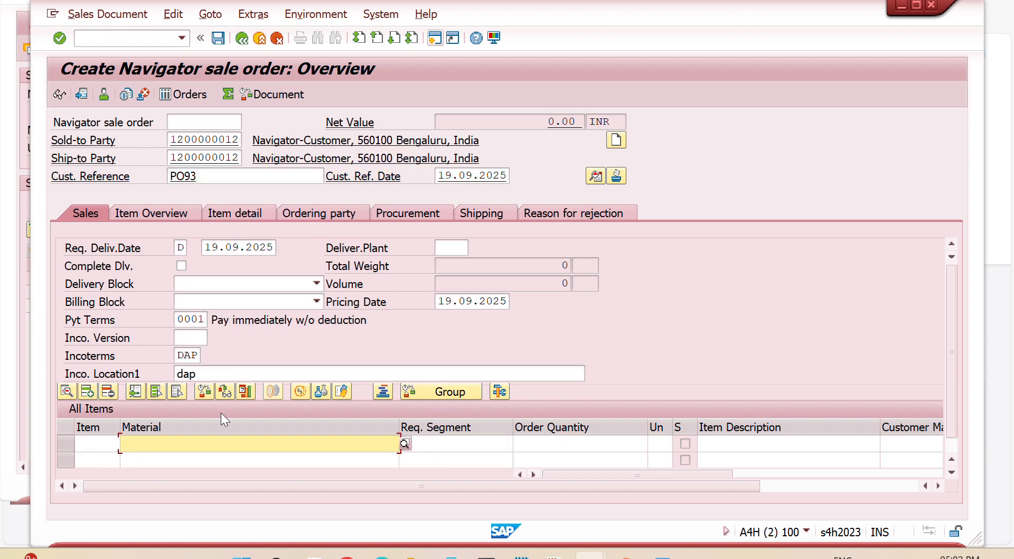
Step: Enter iphone17 as the material of the first order item
key("space")
key("Down")
key("Return")
key("Tab")
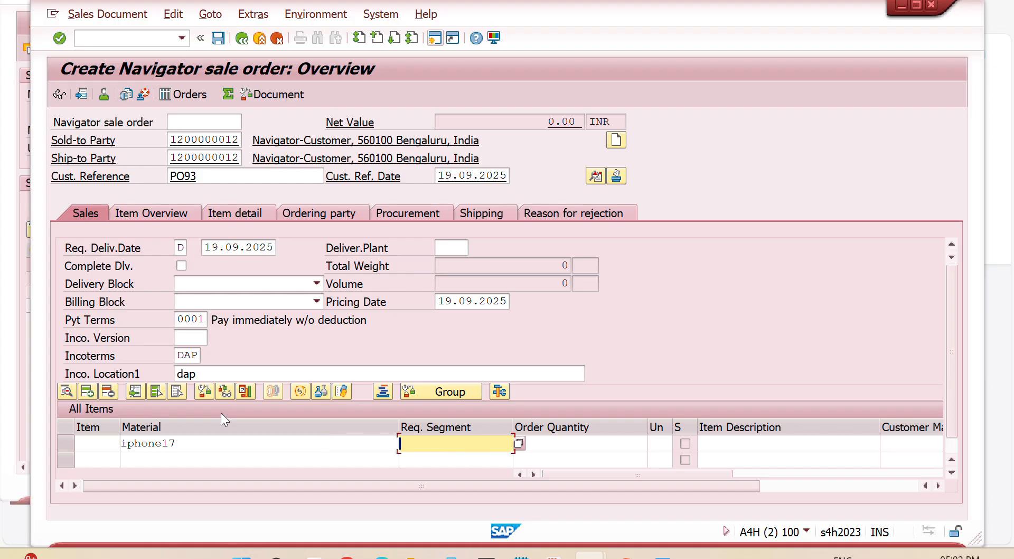
key("Tab")
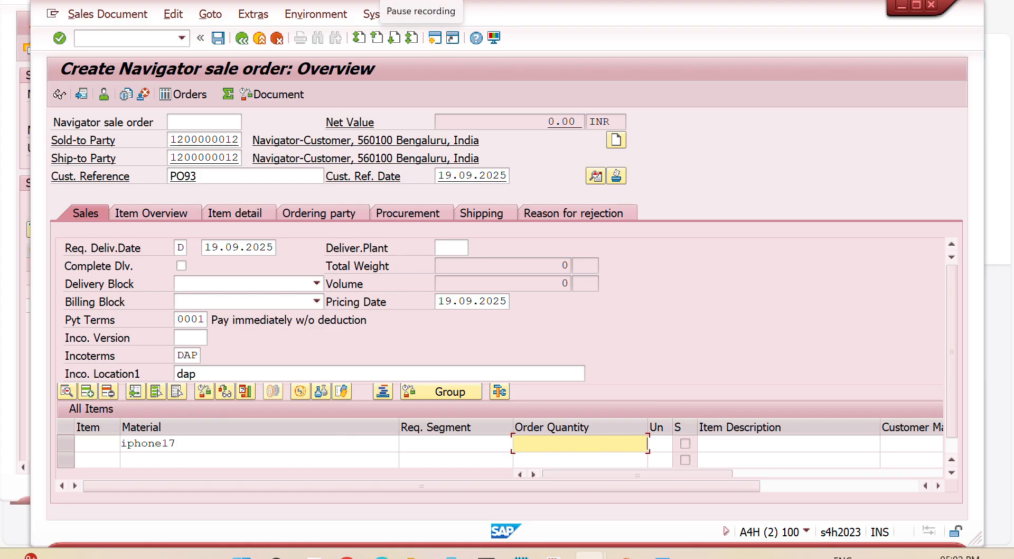
left_click(422, 6)
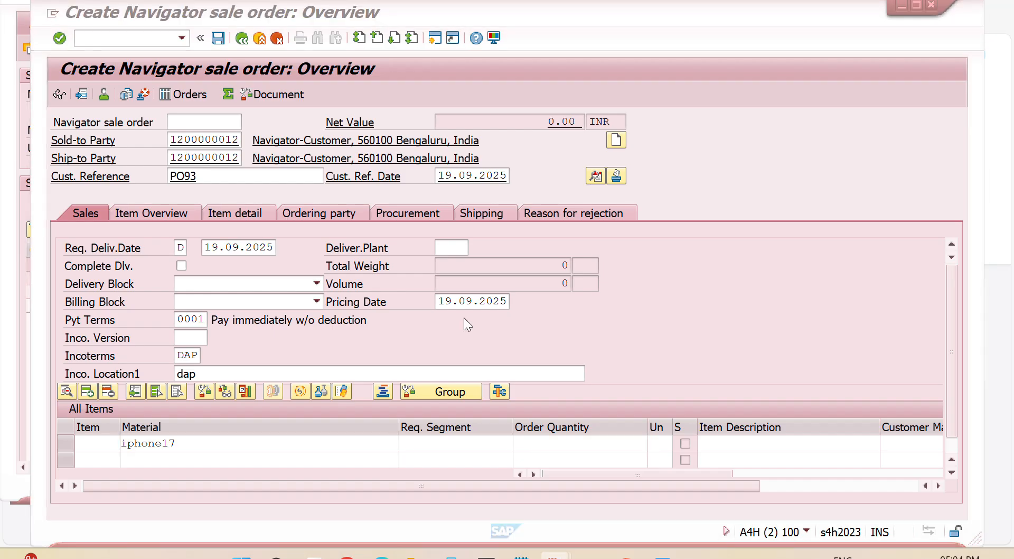
Step: Set the IPHONE17 item's order quantity to 3 and the requested delivery date to 21.09.2025, and run the availability check
left_click(540, 438)
type("3")
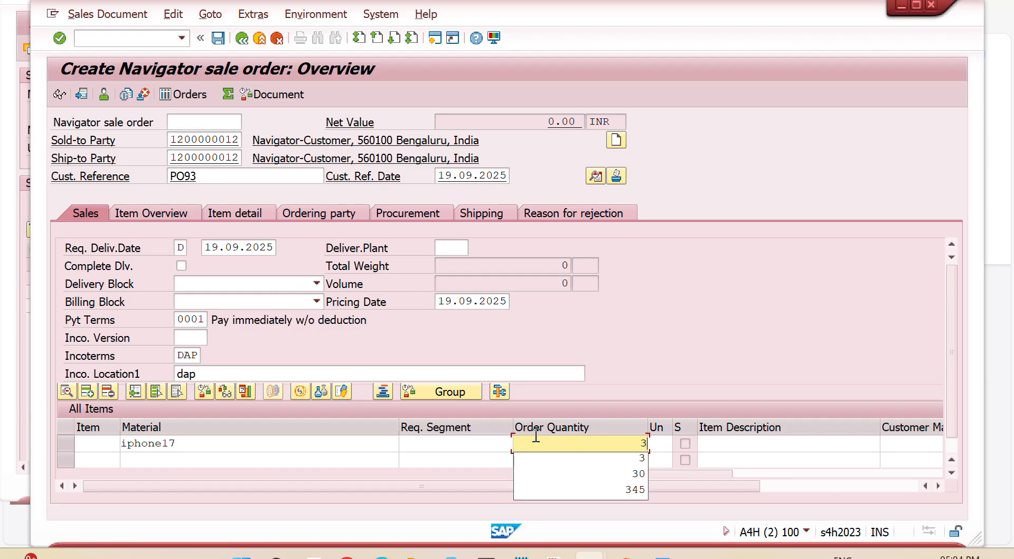
left_click(270, 248)
key("BackSpace")
key("Down")
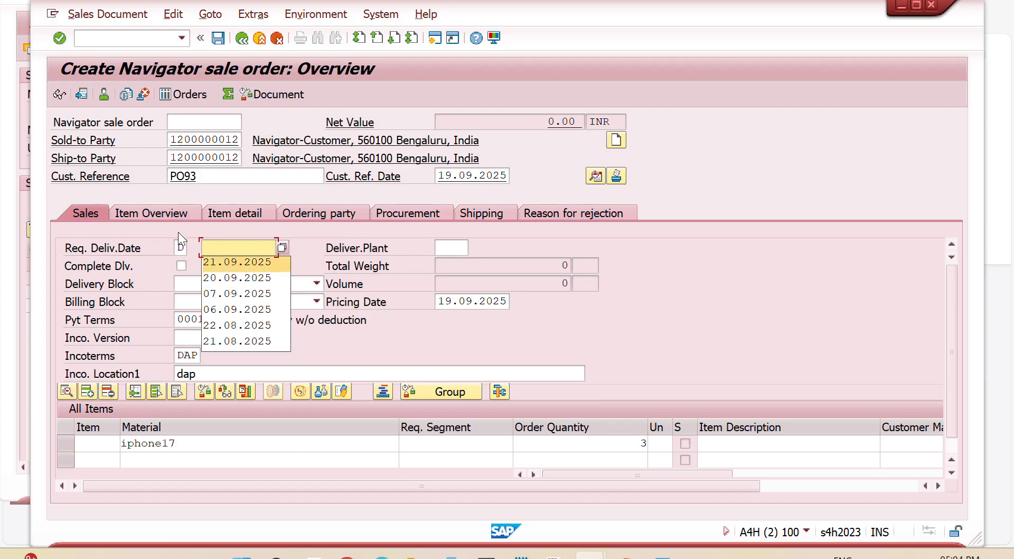
key("Return")
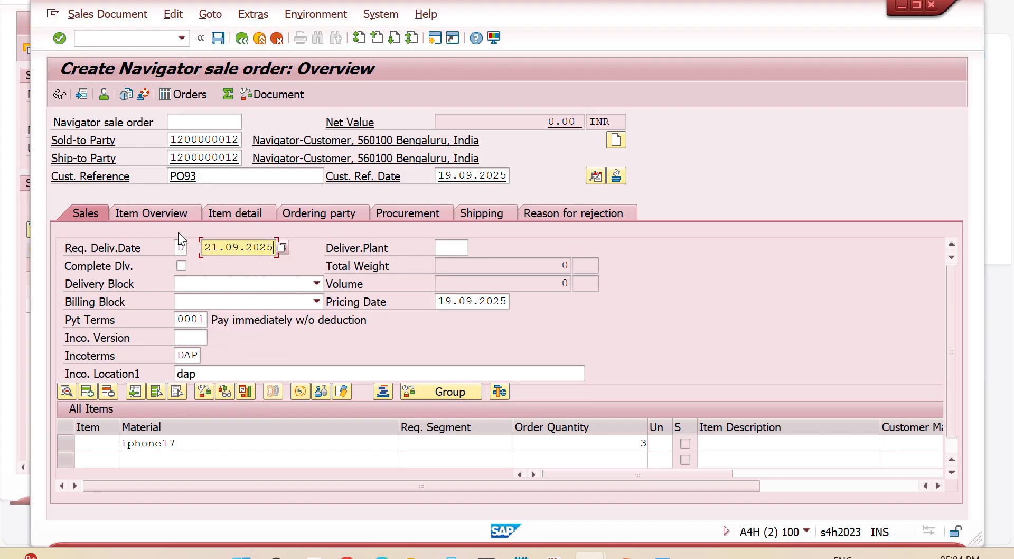
key("Return")
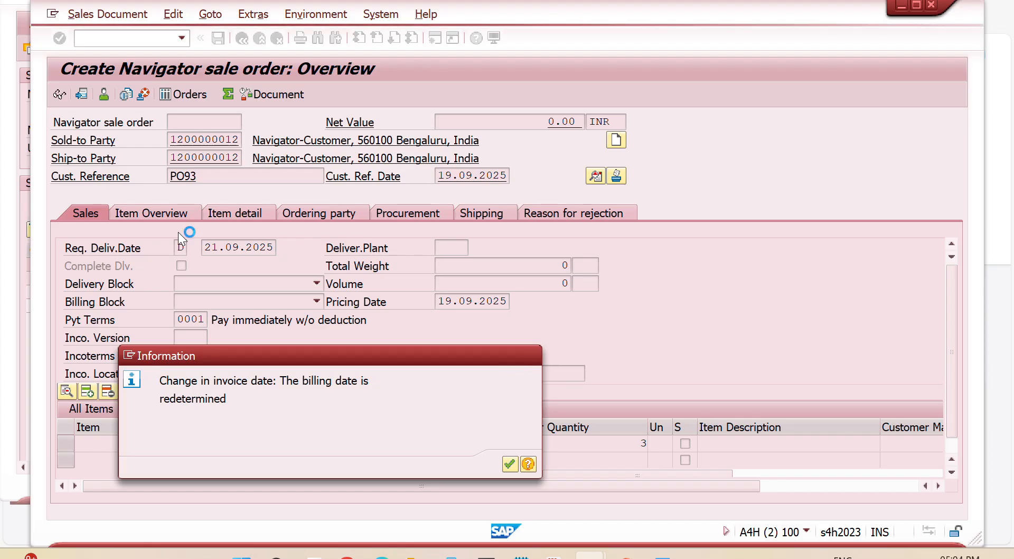
key("Return")
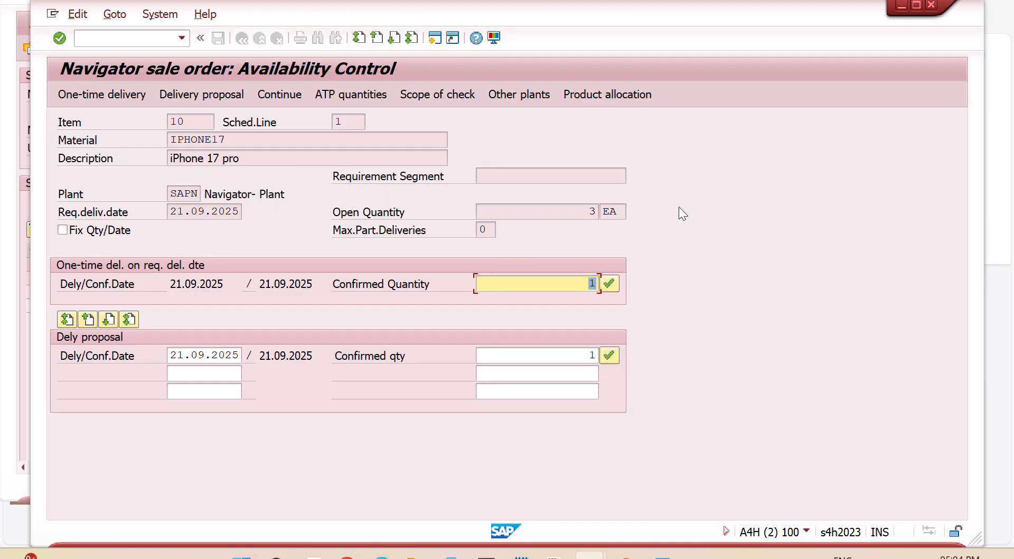
Step: Compare the order item's open quantity with the IPHONE17 unrestricted stock in the stock overview session, and return to availability control
left_click(568, 213)
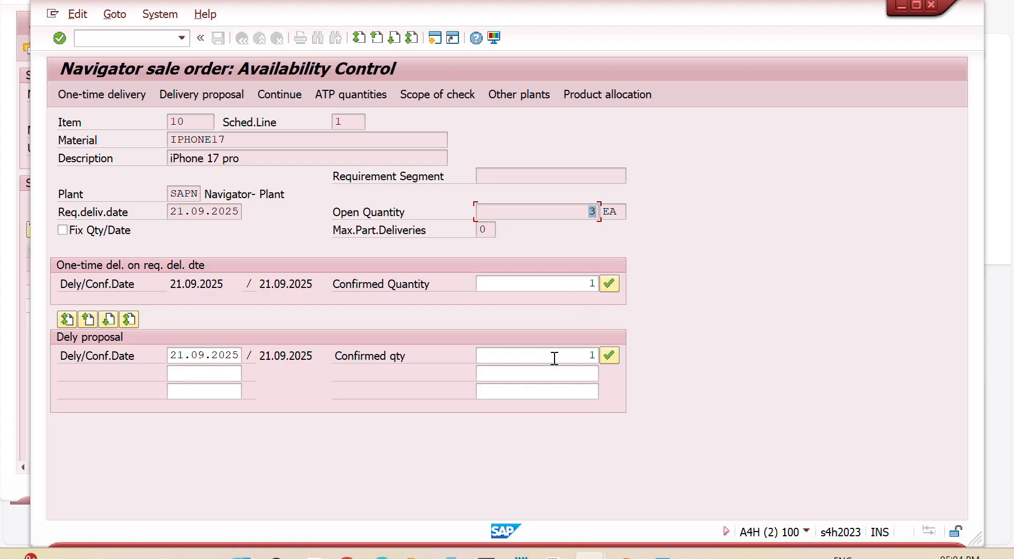
mouse_move(589, 554)
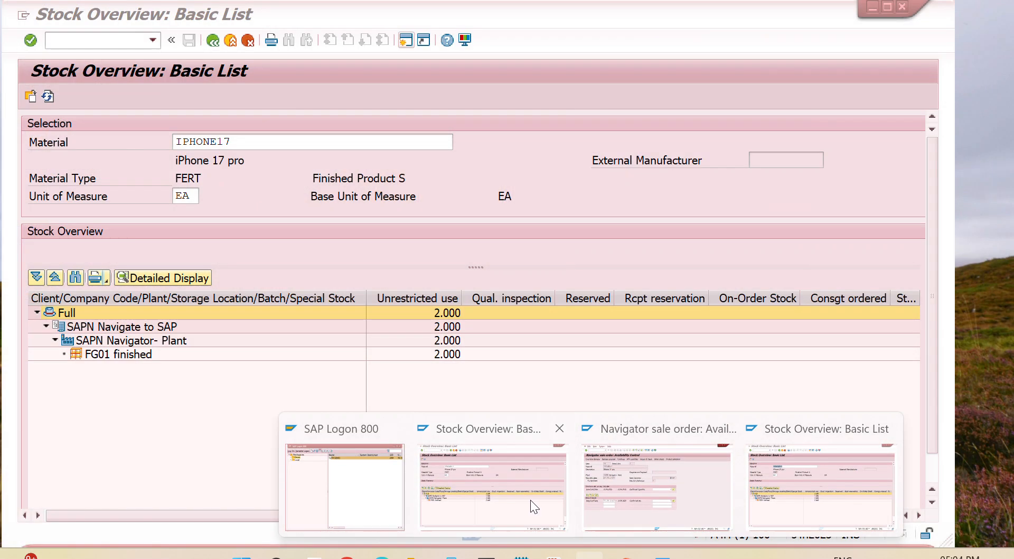
left_click(530, 499)
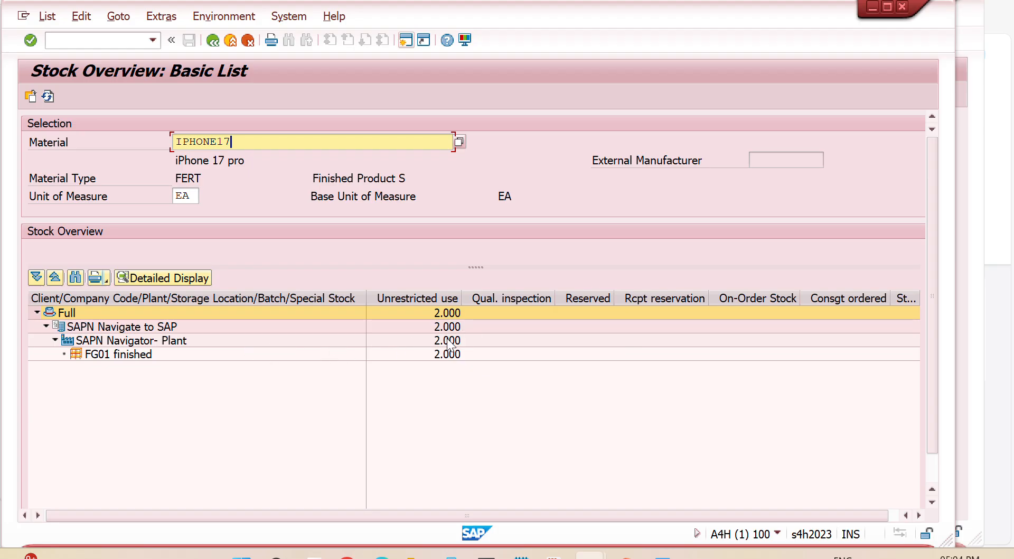
key("alt+Tab")
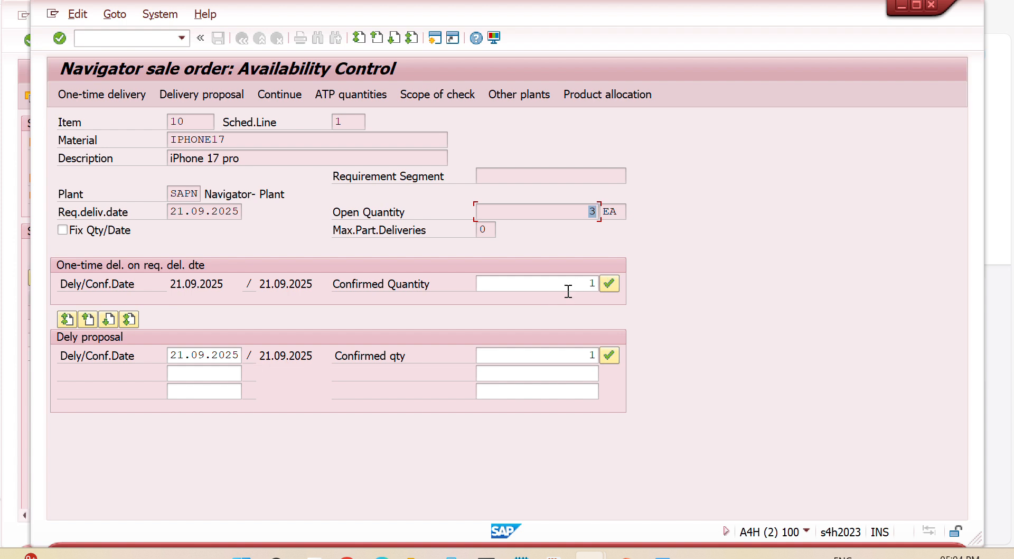
Step: Review the scope of check, and examine the item's product allocation confirmation calculation and allocation situation
left_click(414, 100)
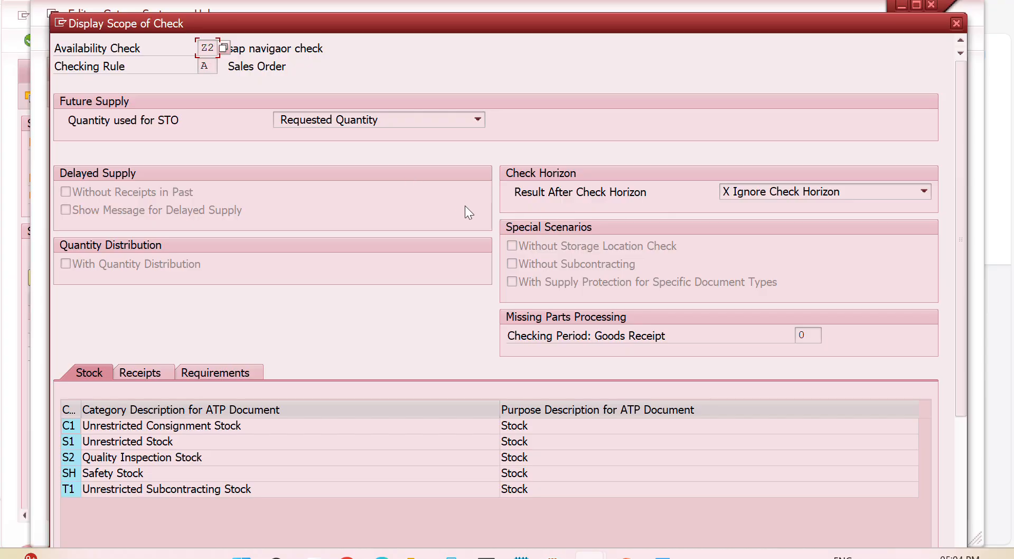
left_click(955, 23)
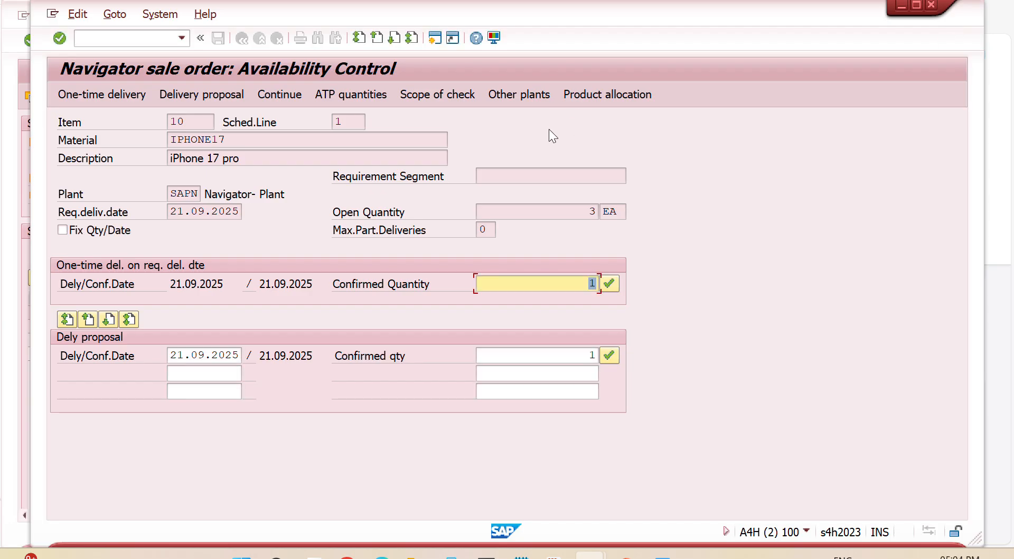
left_click(604, 96)
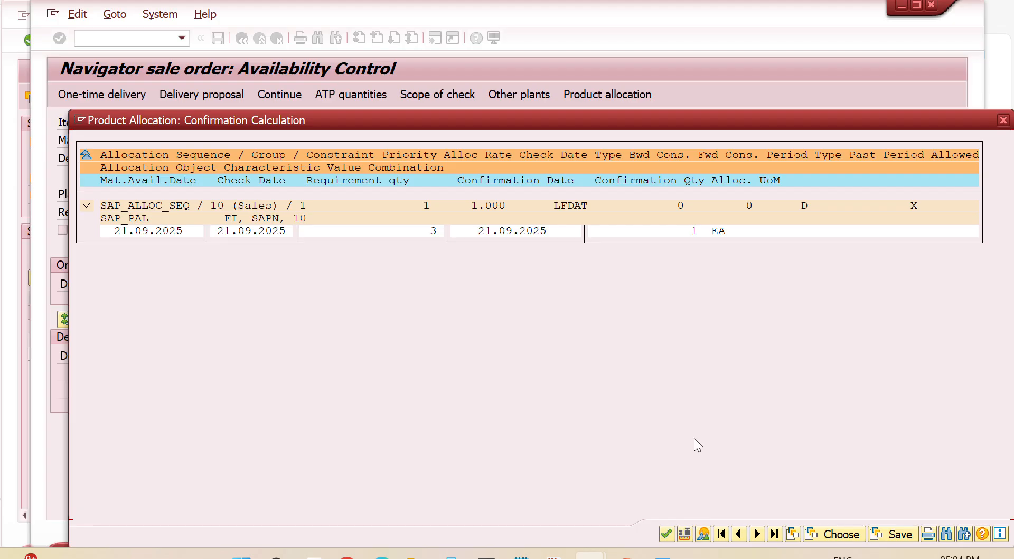
left_click(703, 536)
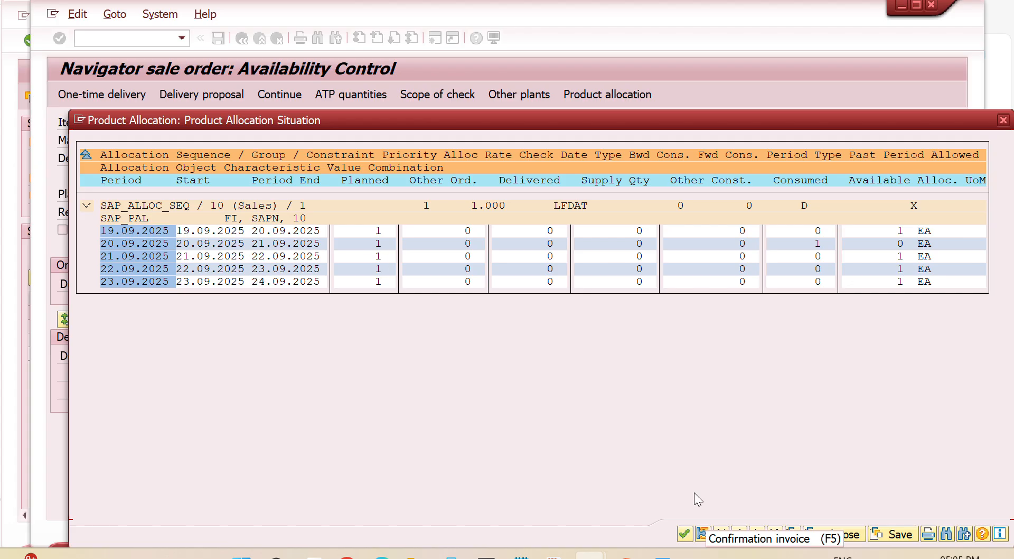
left_click(684, 534)
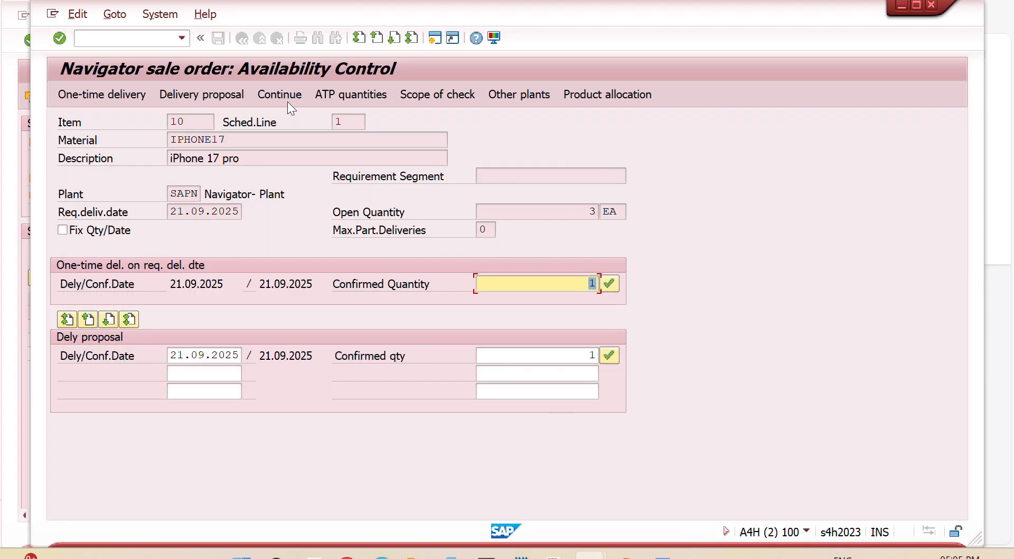
Step: Accept the one-time delivery proposal and inspect the confirmed quantity in the schedule lines of item 10
left_click(610, 284)
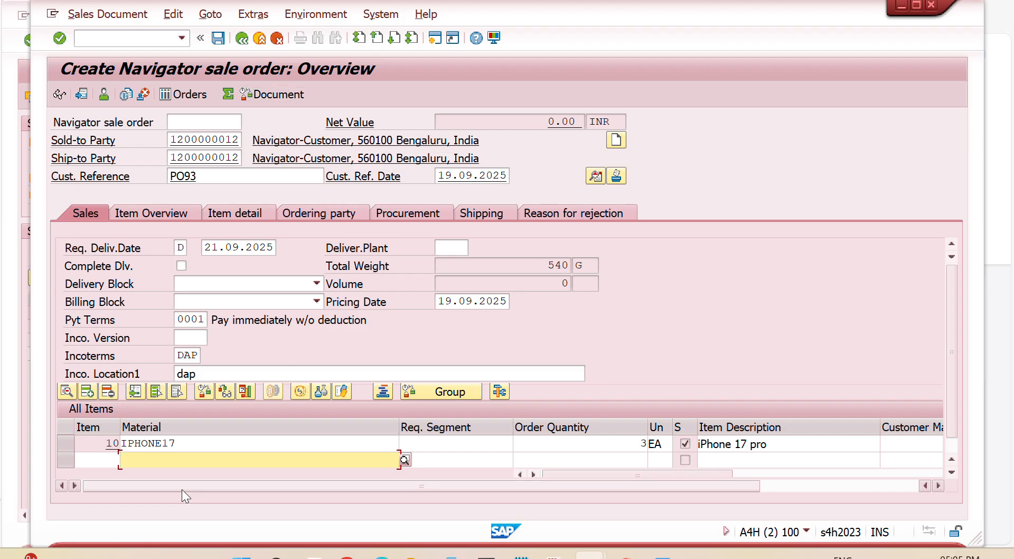
left_click(197, 439)
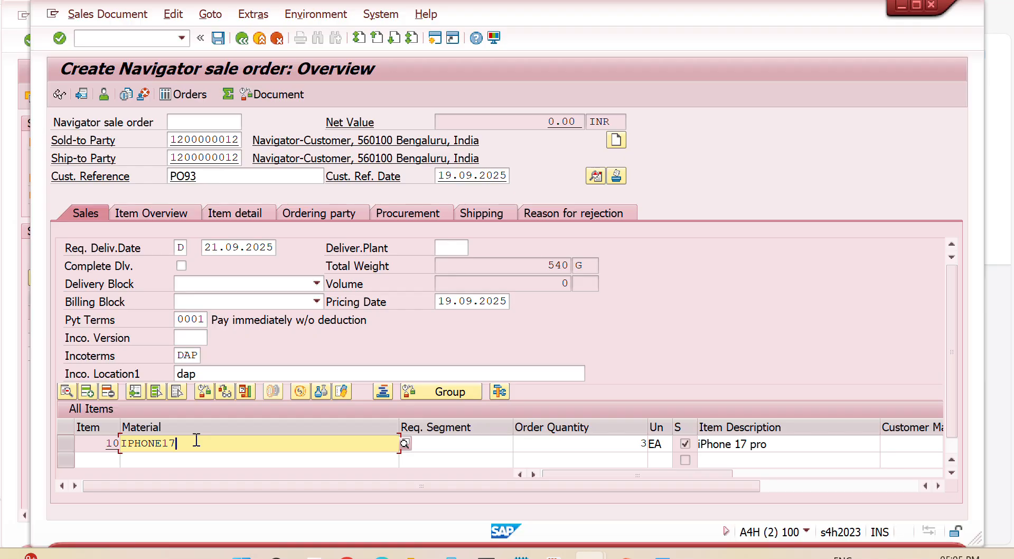
double_click(196, 440)
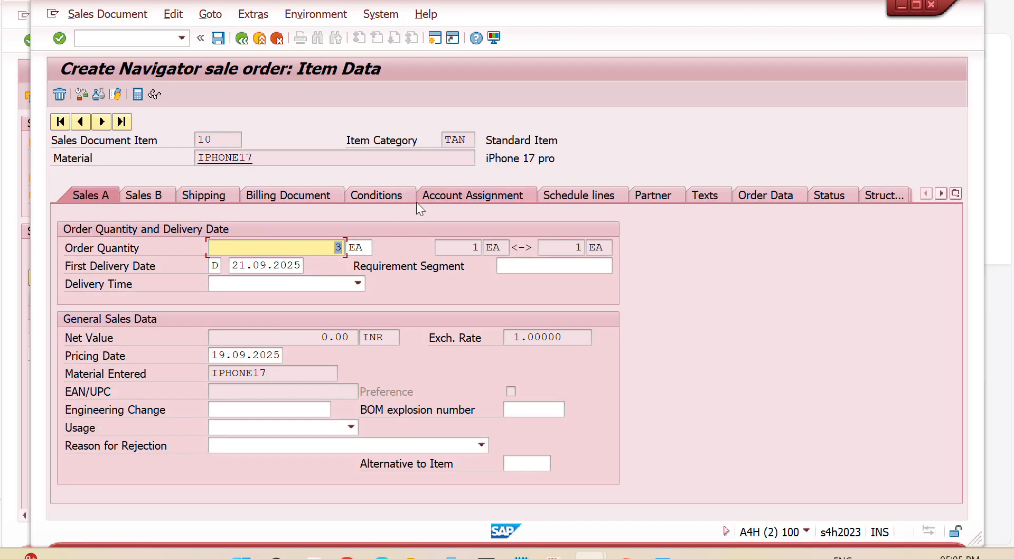
left_click(579, 196)
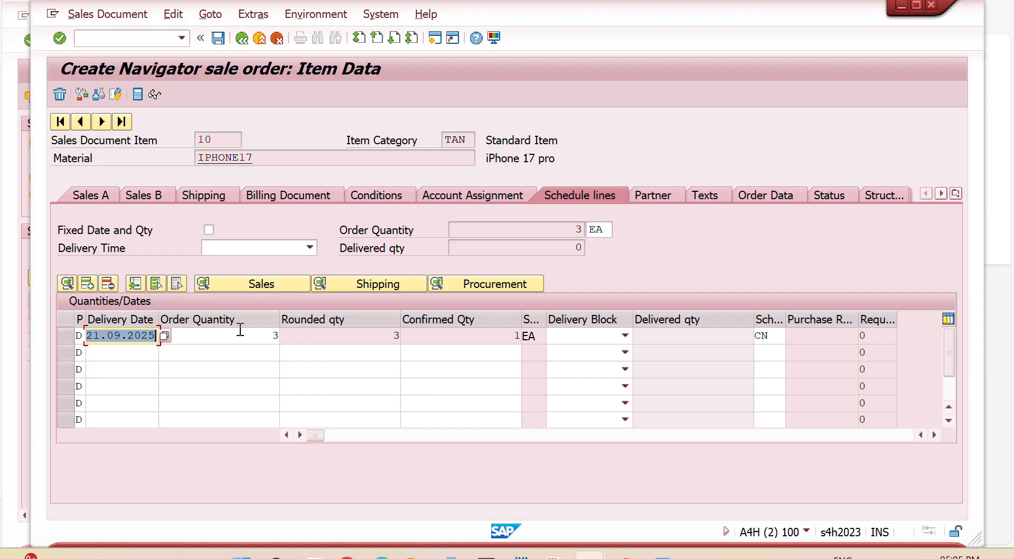
left_click(454, 332)
double_click(518, 334)
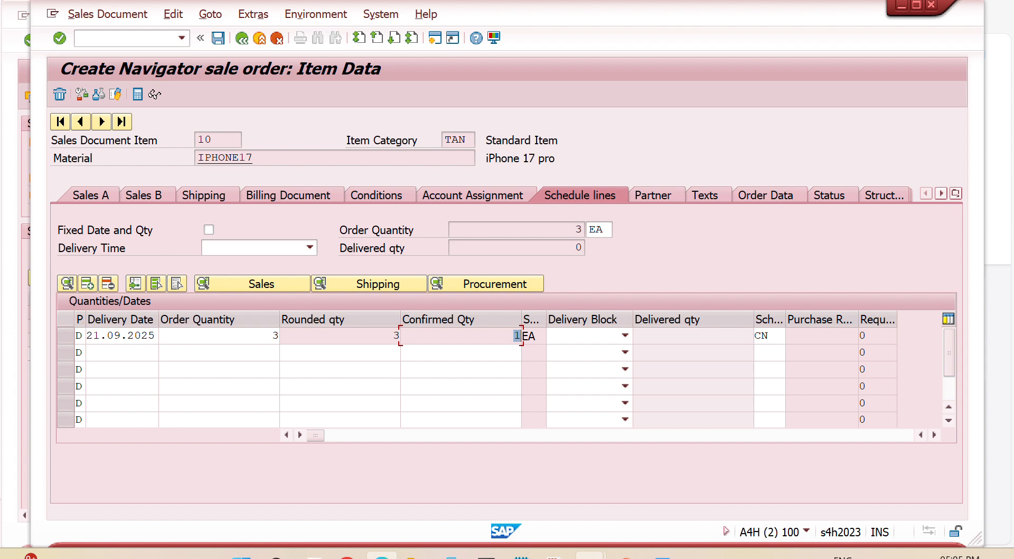
Step: Switch to SAP Fiori in the browser and open the Manage Product Allocation Planning Data app
mouse_move(382, 555)
left_click(399, 476)
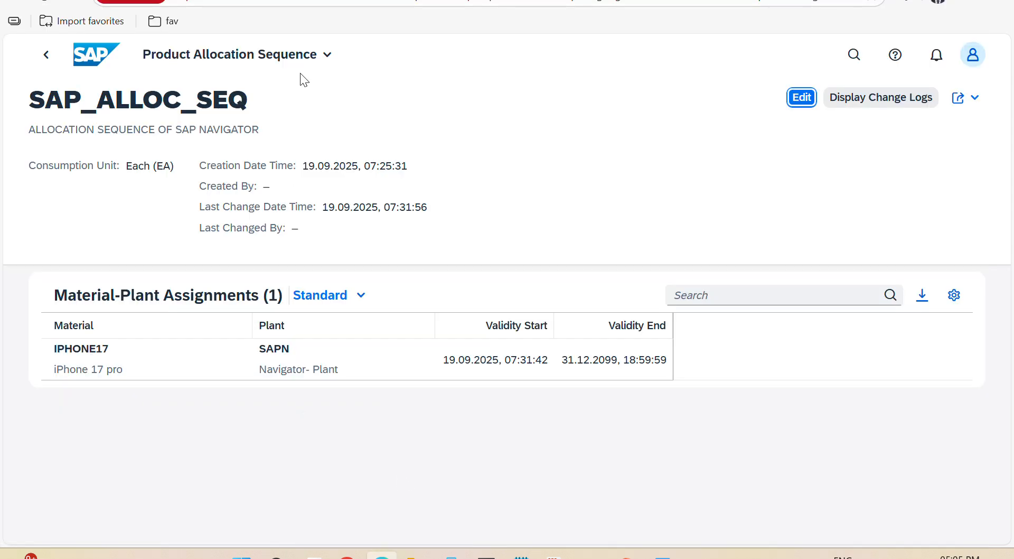
left_click(293, 57)
left_click(215, 186)
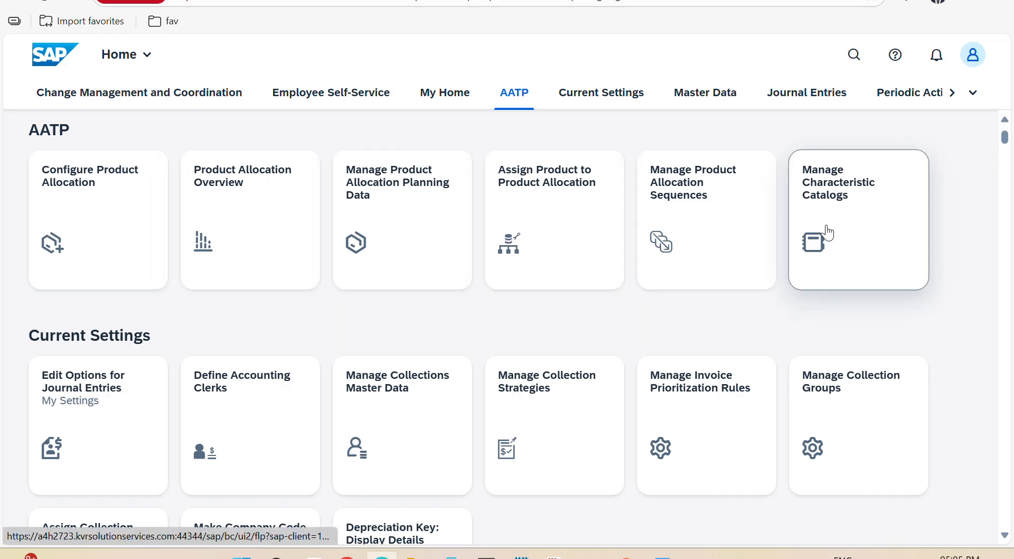
left_click(411, 222)
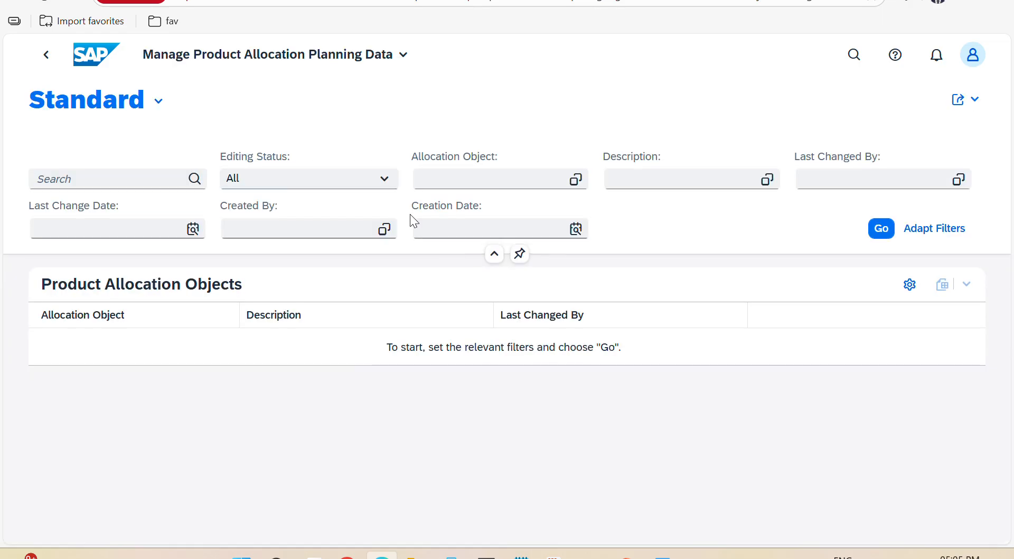
Step: Filter the allocation objects by SAP_PAL, open the object, and view its daily planned quantities around 21.09.2025
left_click(469, 177)
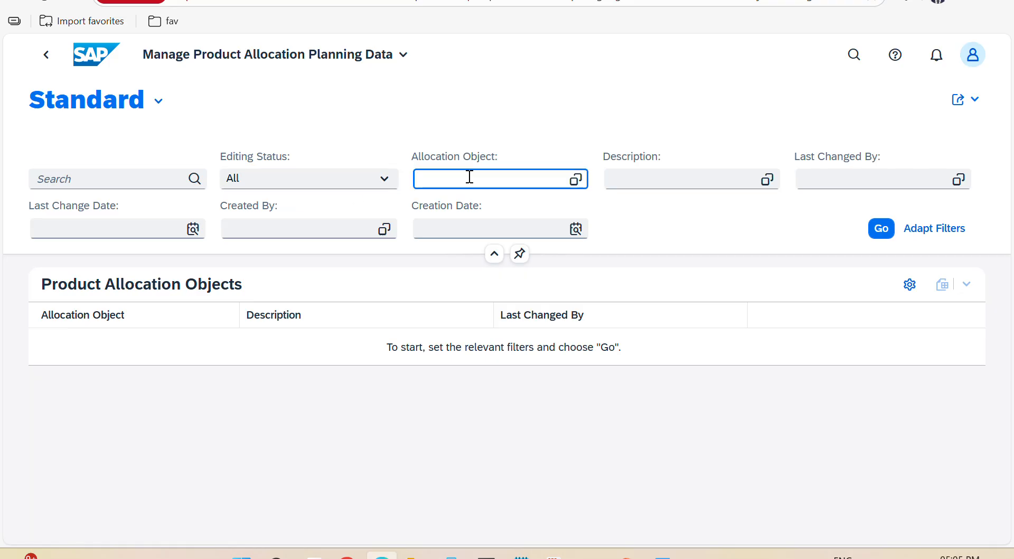
type("SAP_PAL")
key("Return")
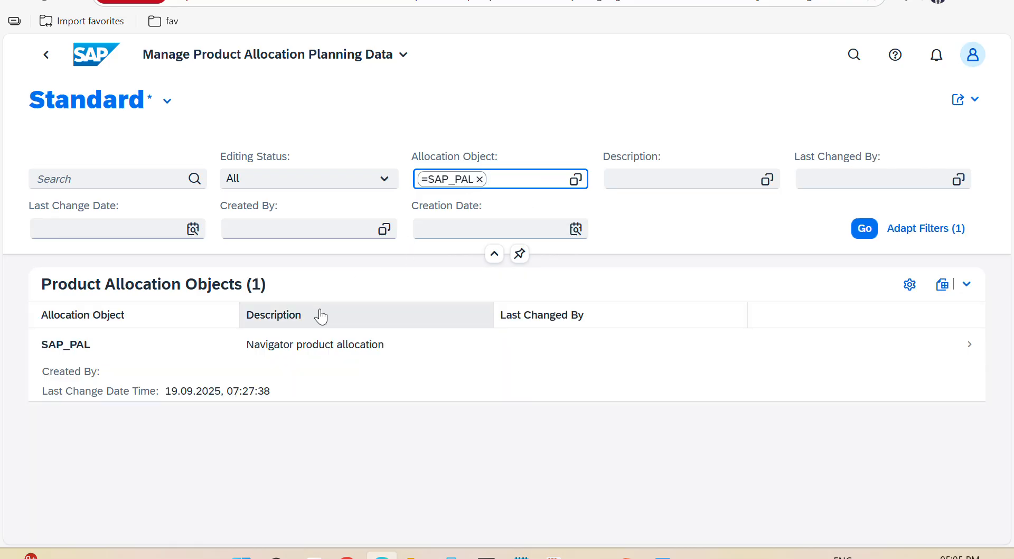
left_click(305, 372)
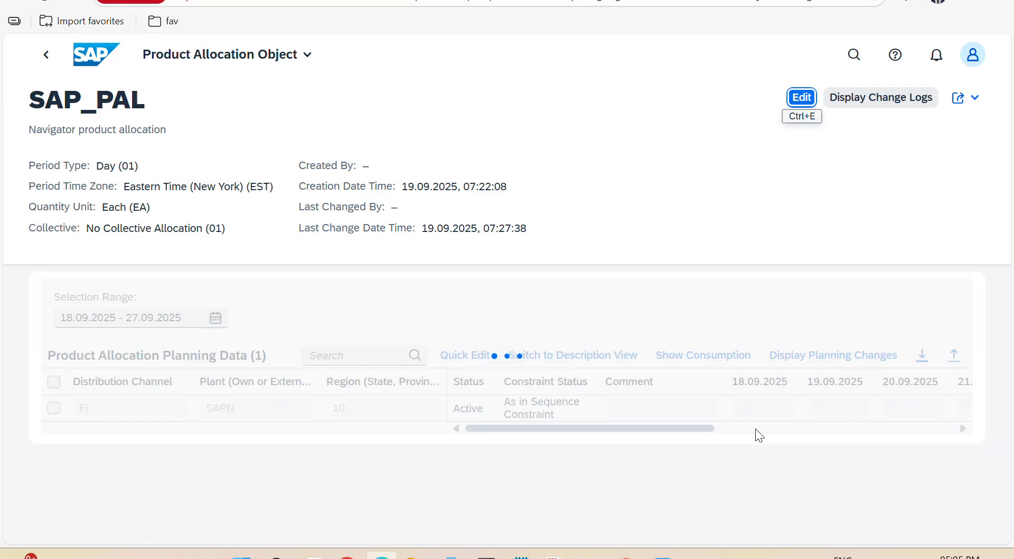
left_click_drag(704, 433, 795, 432)
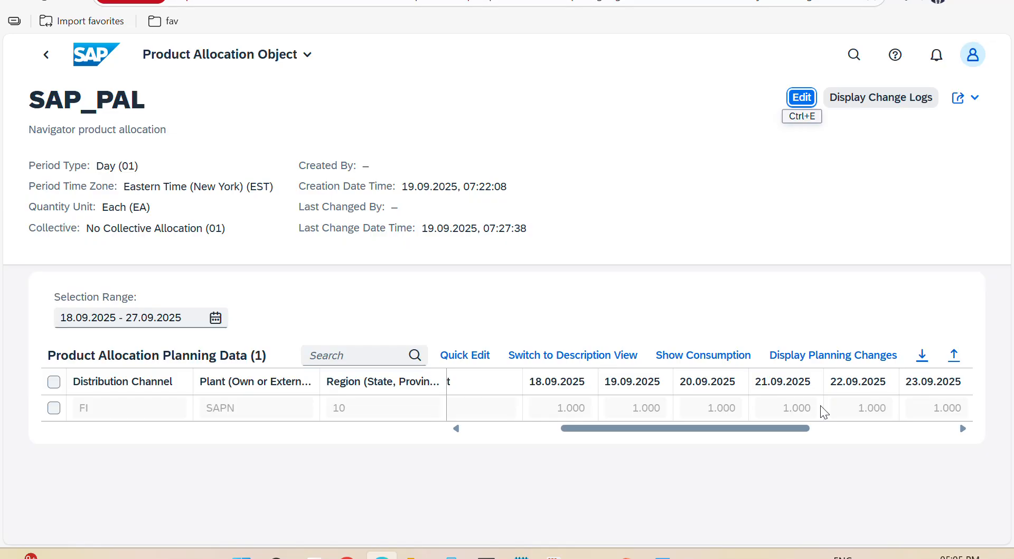
Step: Return to the sales order in SAP GUI, recheck item 10's product allocation calculation and situation, and close the order window
key("alt+Tab")
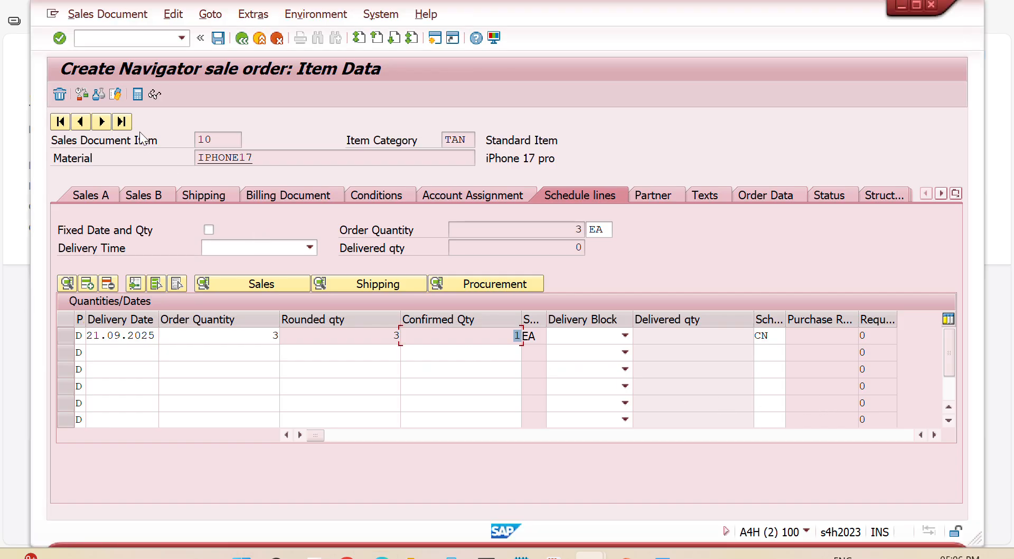
left_click(84, 94)
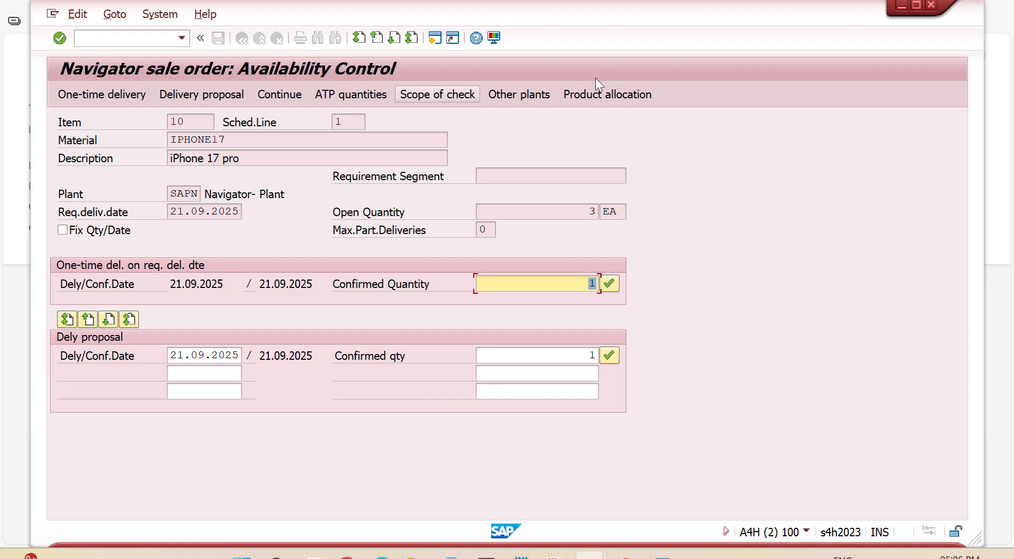
left_click(613, 93)
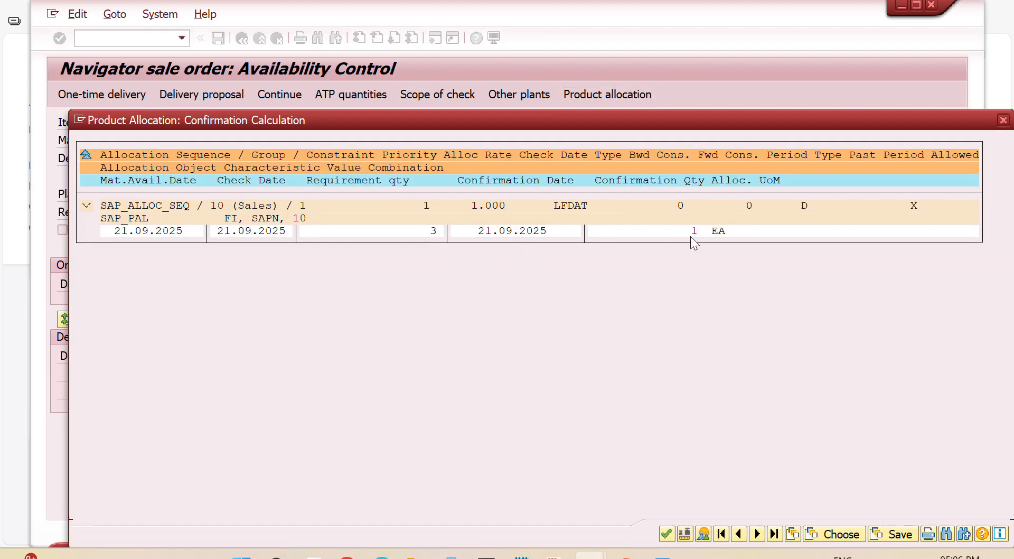
left_click(701, 538)
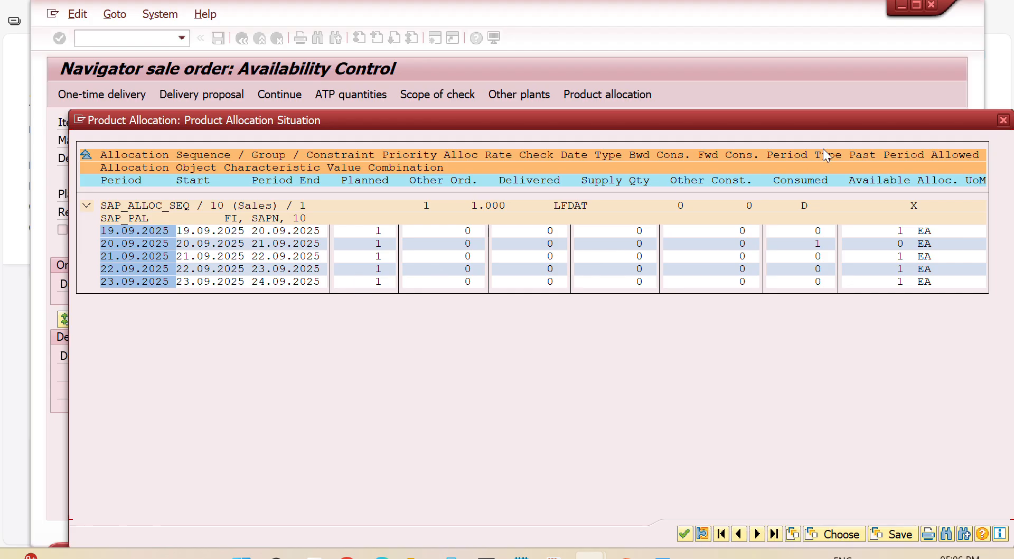
left_click(1003, 119)
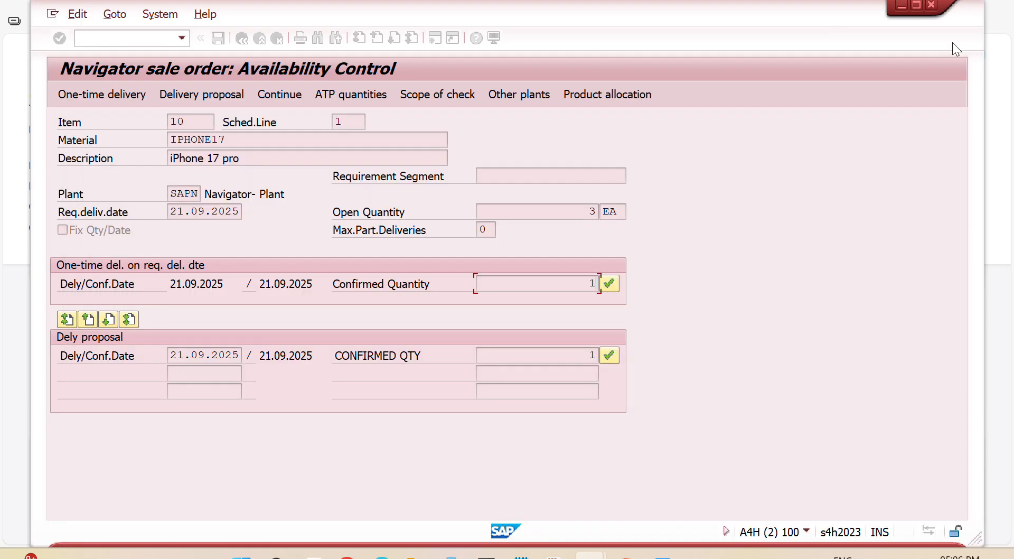
left_click(930, 8)
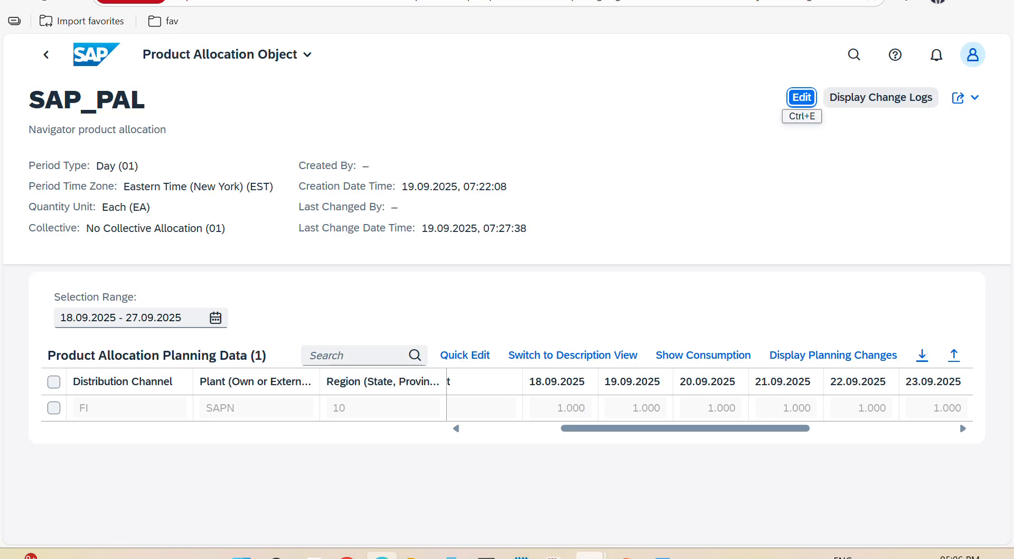
Step: Switch to the SAP GUI stock overview window and start a new VA01 sales order of type SAPN for sales area SAPN, FI, FI
mouse_move(589, 556)
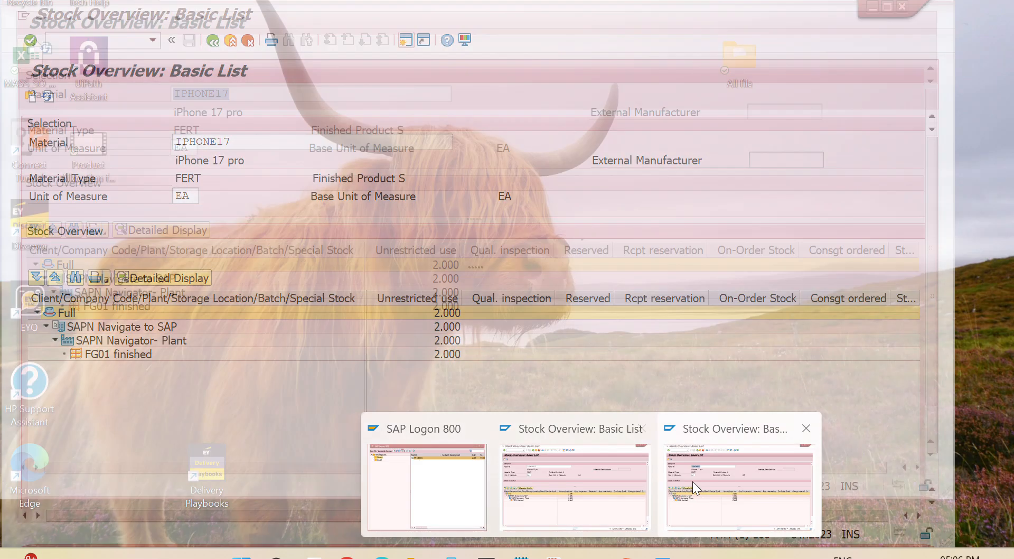
left_click(693, 480)
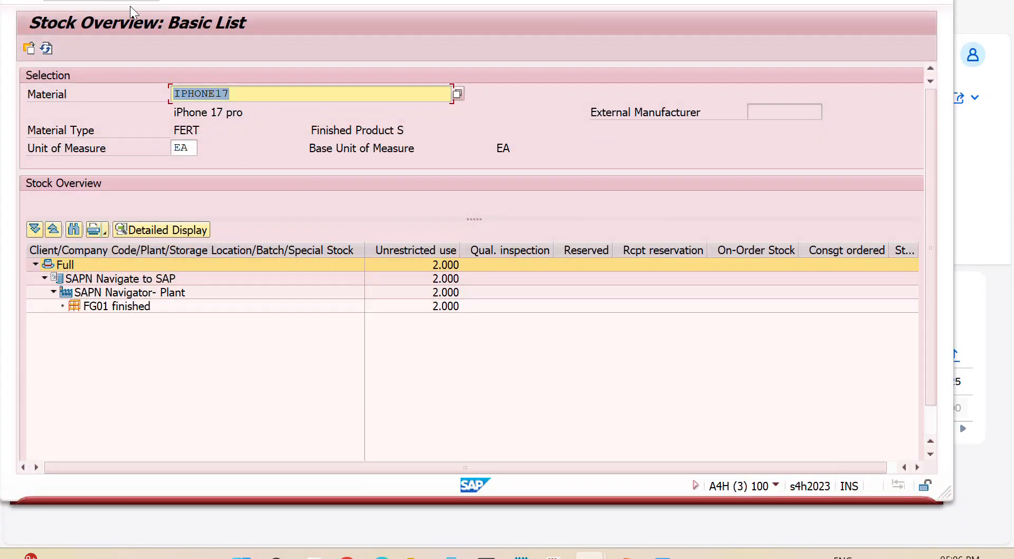
left_click(106, 0)
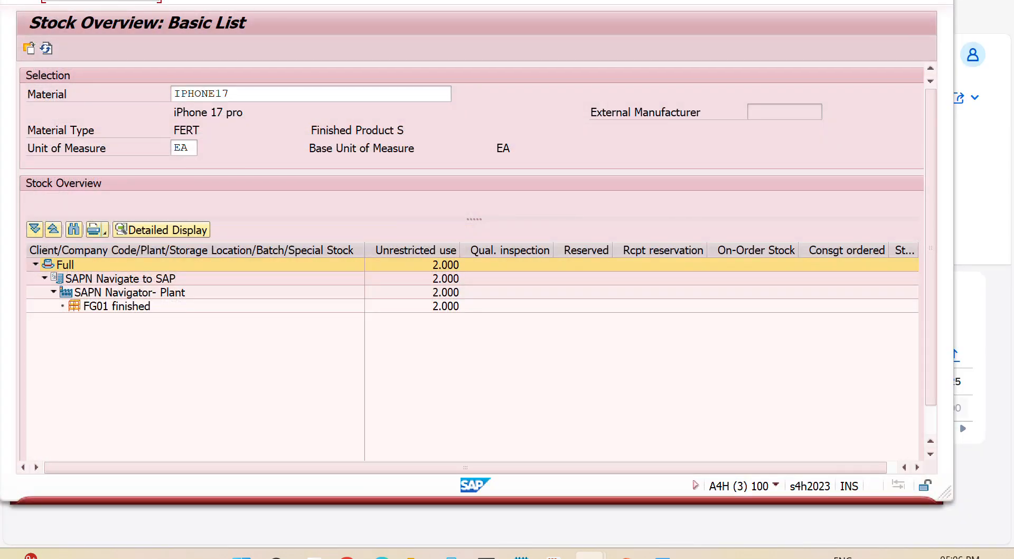
key("Return")
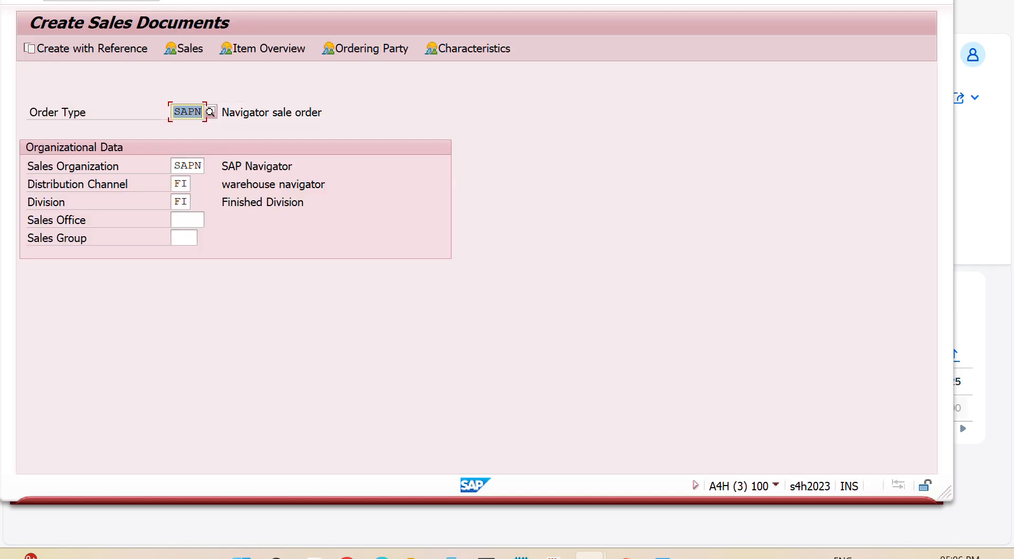
key("Return")
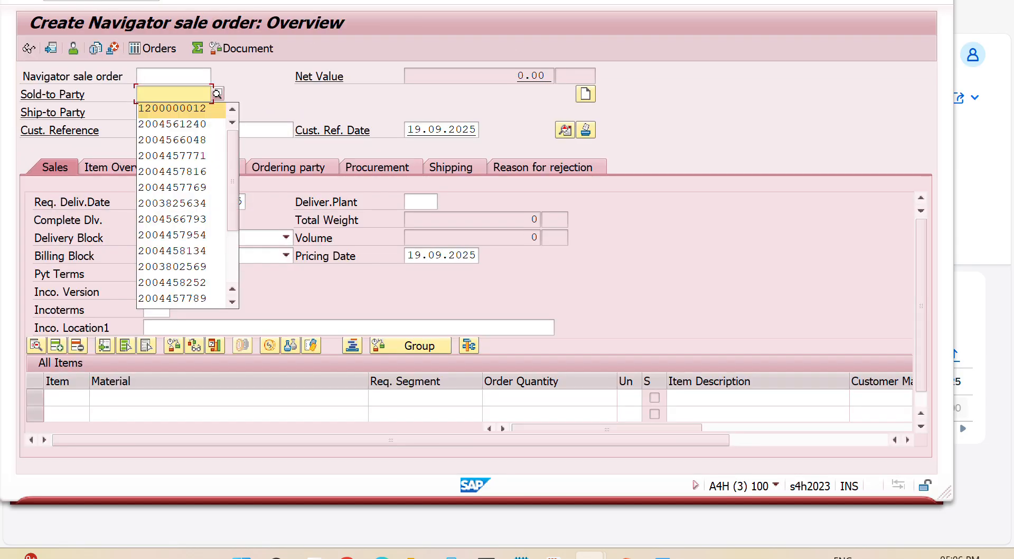
Step: Enter the sold-to party's customer number and set the customer reference to PO93 in the new order header
key("Return")
key("Return")
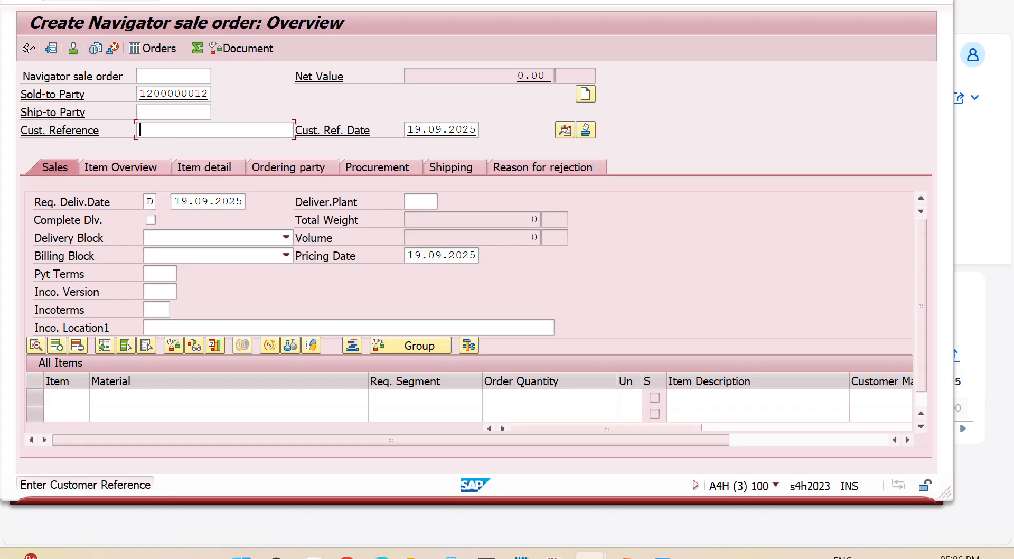
key("Down")
key("Down")
key("Return")
key("Return")
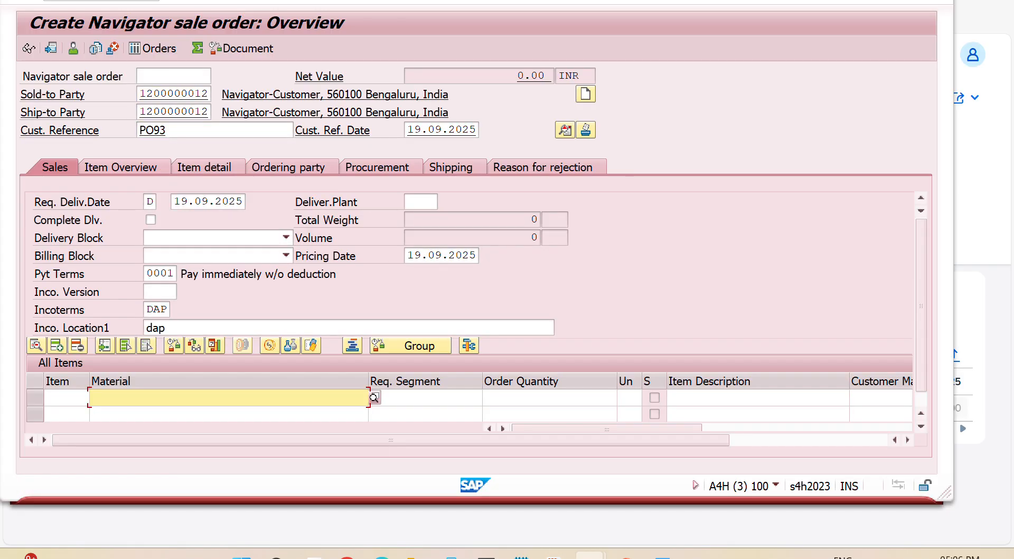
Step: Add material iphone17 as the first order item with an order quantity of 4
key("Down")
key("Return")
key("Tab")
key("Tab")
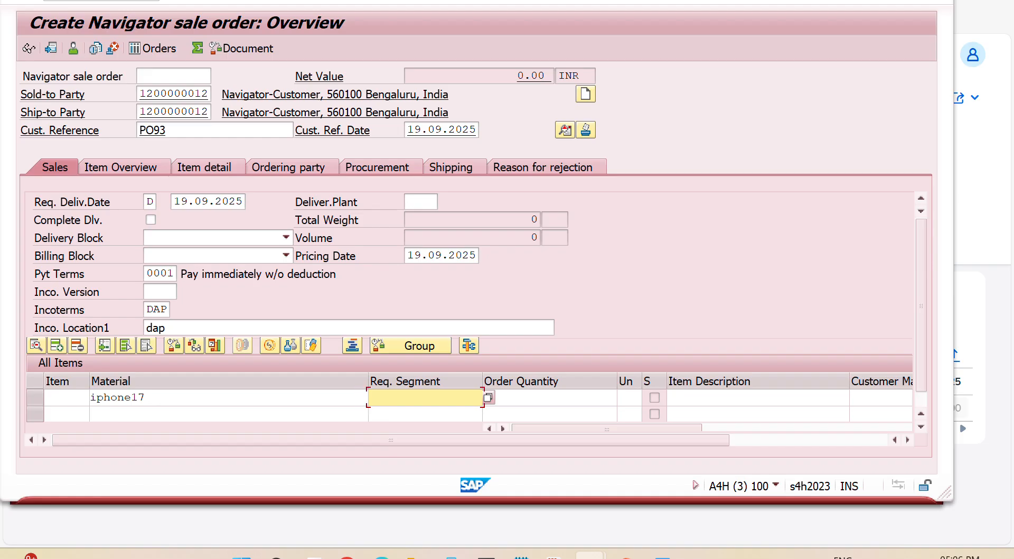
type("4")
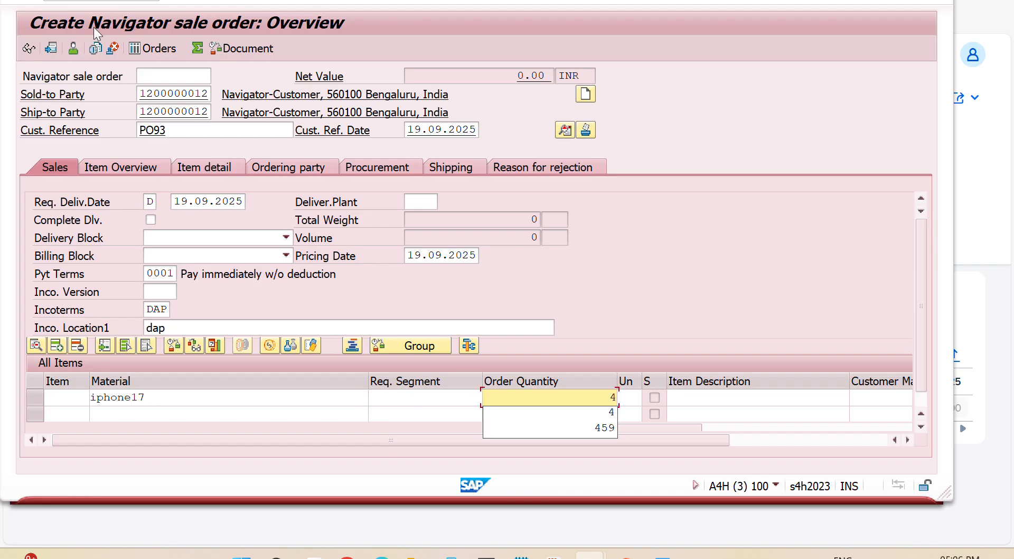
Step: Set the requested delivery date to 21.09.2025 and accept the one-time delivery proposal for the IPHONE17 item
left_click(153, 201)
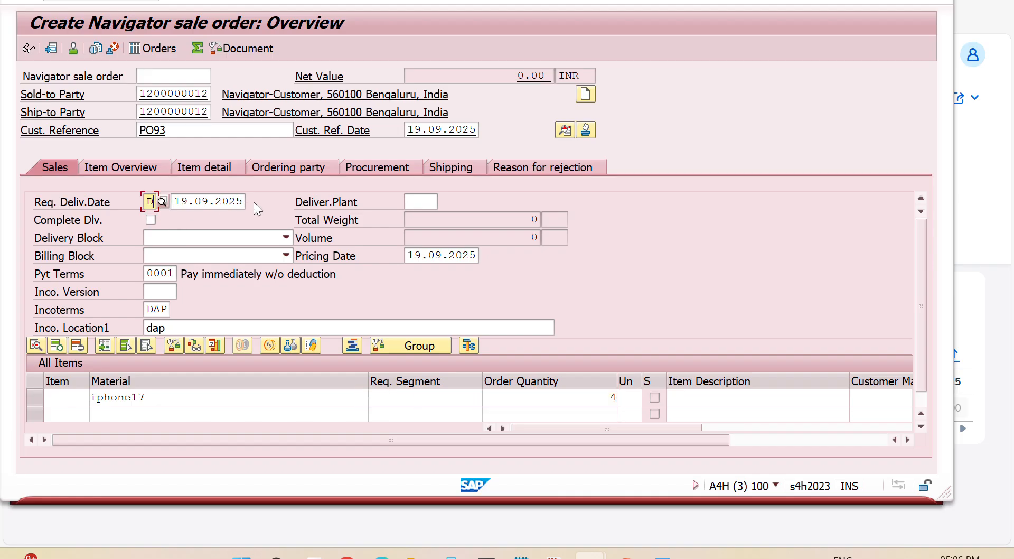
left_click_drag(243, 202, 110, 215)
key("BackSpace")
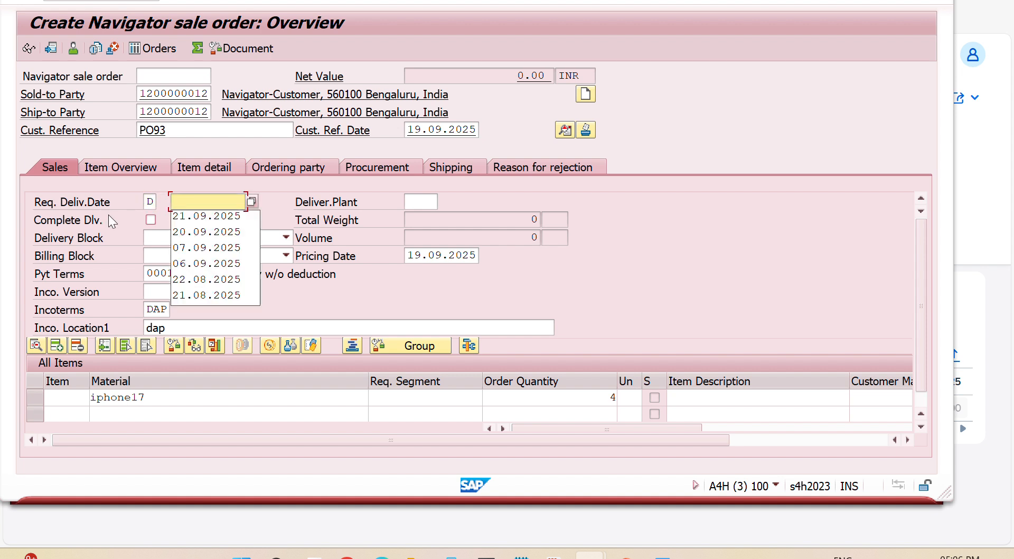
key("Down")
key("Return")
key("Return")
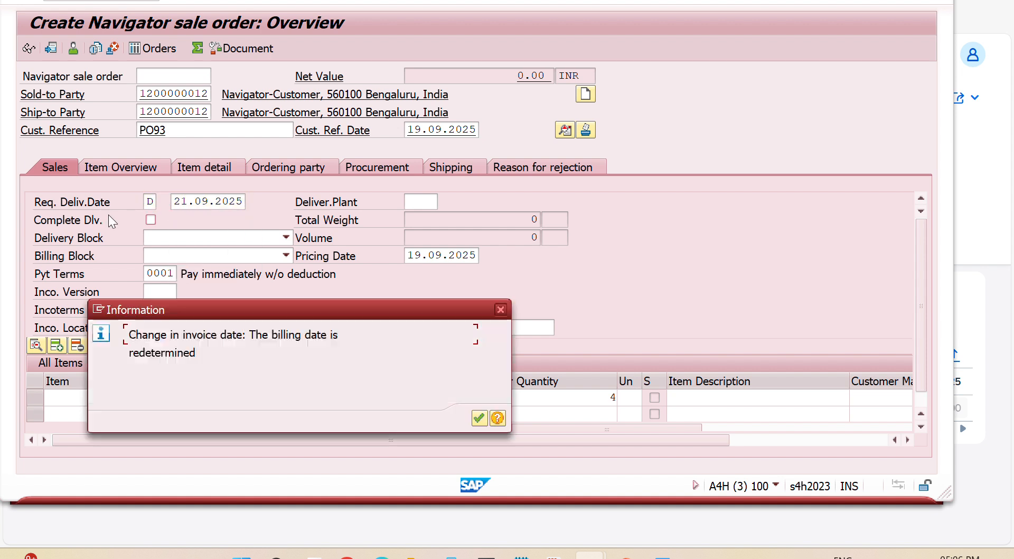
key("Return")
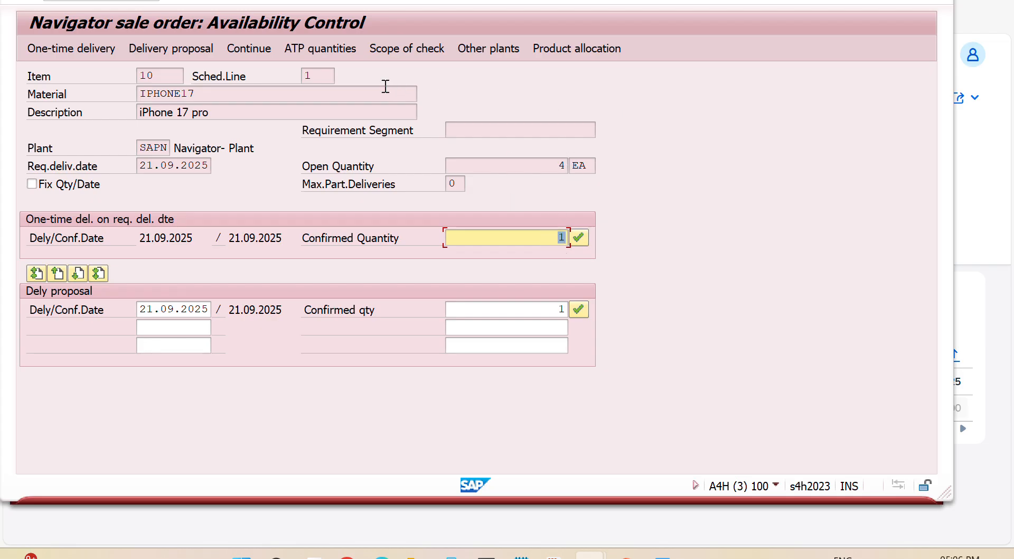
left_click(578, 237)
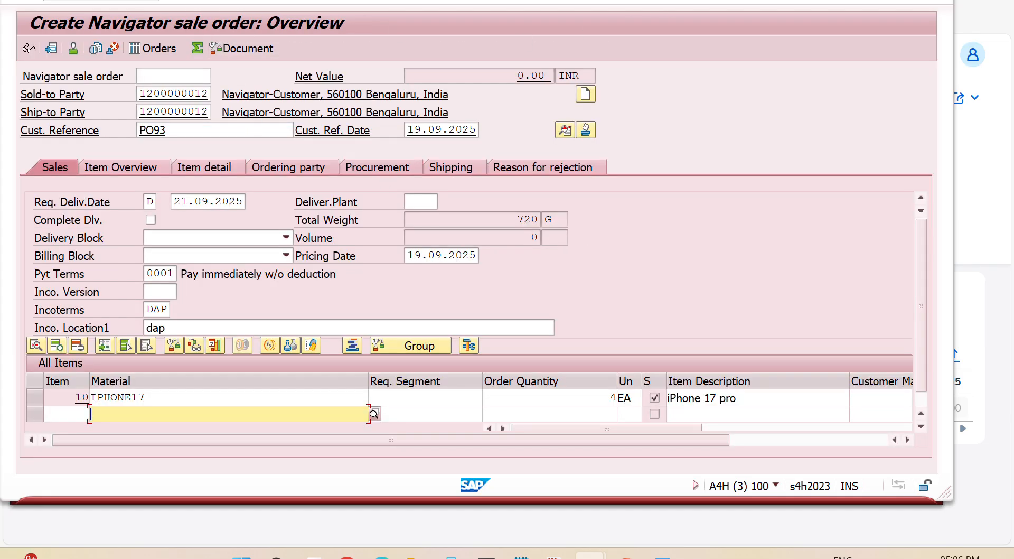
Step: Switch to SAP Fiori, open the Product Allocation Overview app, and refresh the load cards for allocation object SAP_PAL
left_click_drag(691, 0, 694, 11)
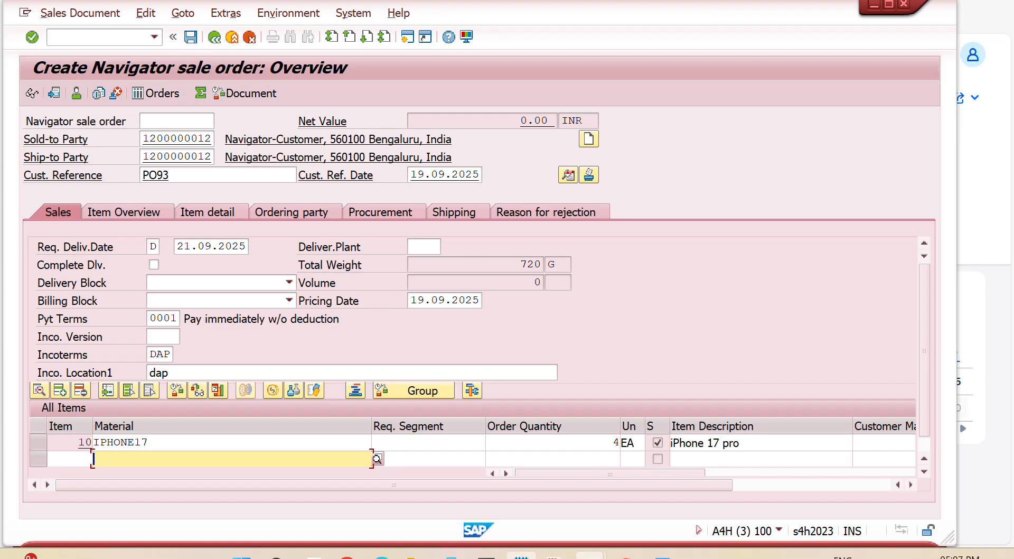
mouse_move(521, 555)
mouse_move(381, 555)
left_click(388, 478)
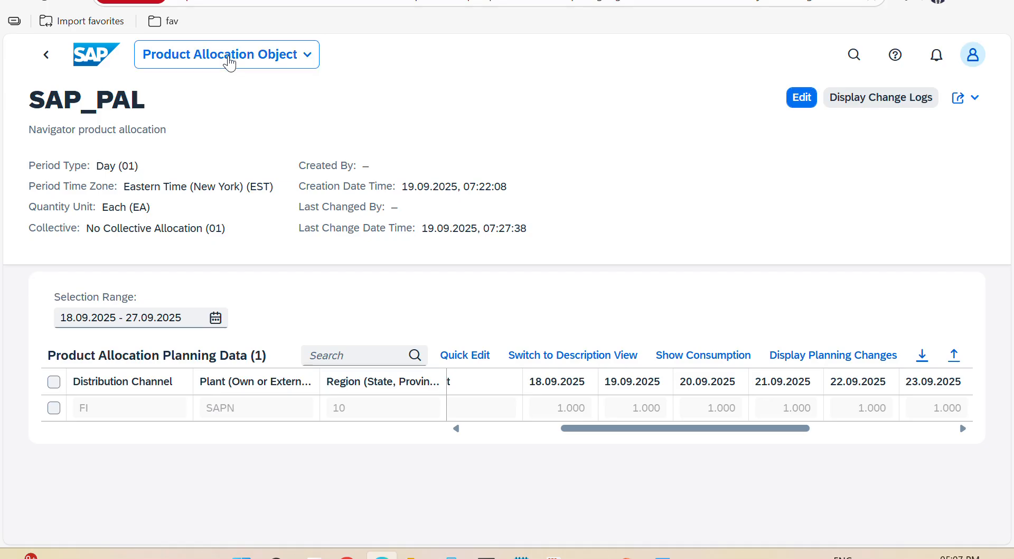
left_click(227, 55)
left_click(203, 161)
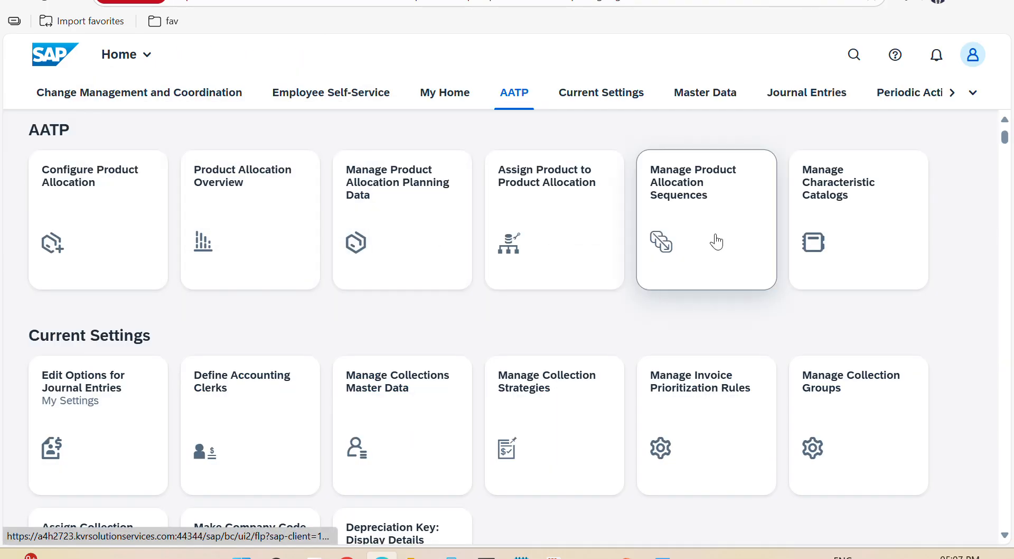
left_click(243, 184)
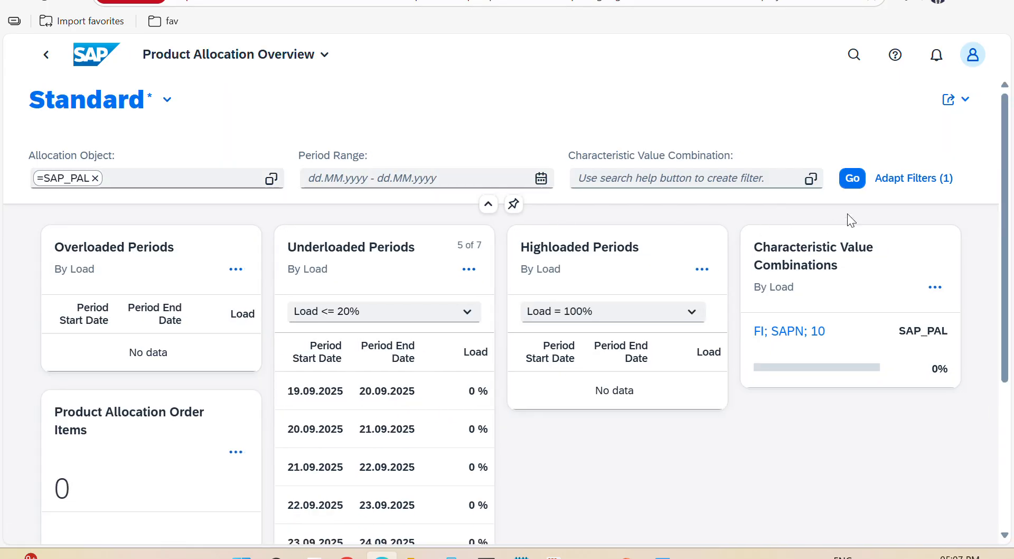
left_click(852, 178)
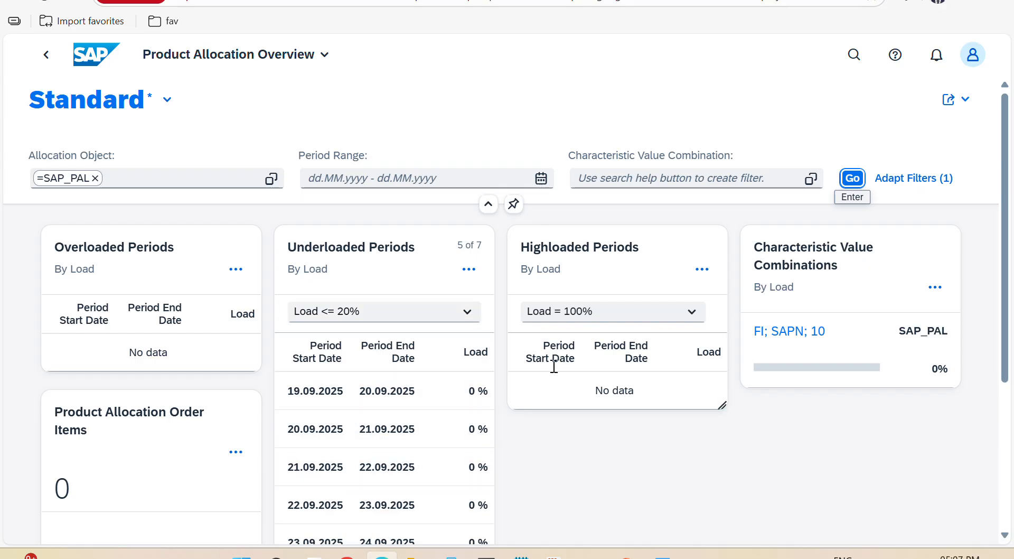
Step: Return to the sales order in SAP GUI, save it, and display the saved order
key("alt+Tab")
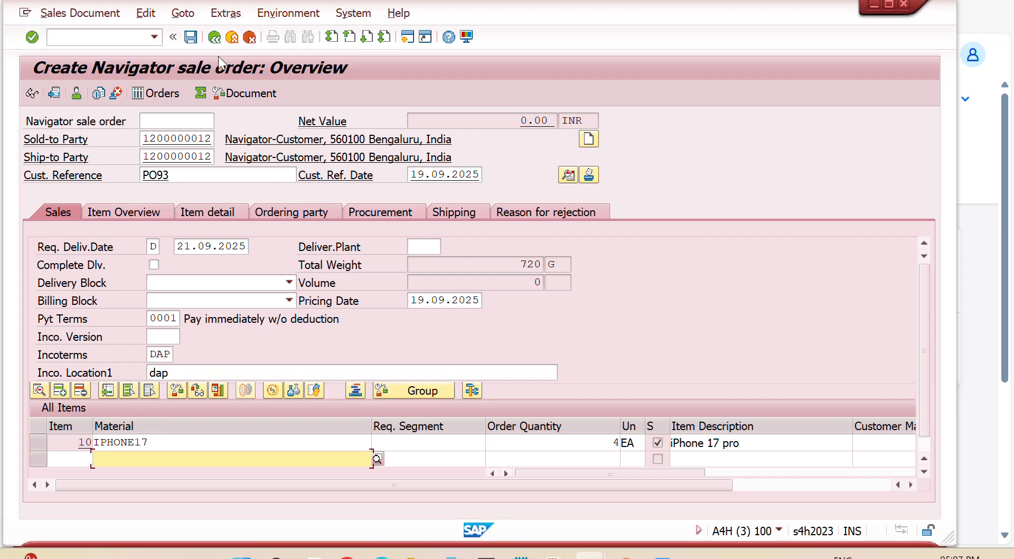
left_click(190, 38)
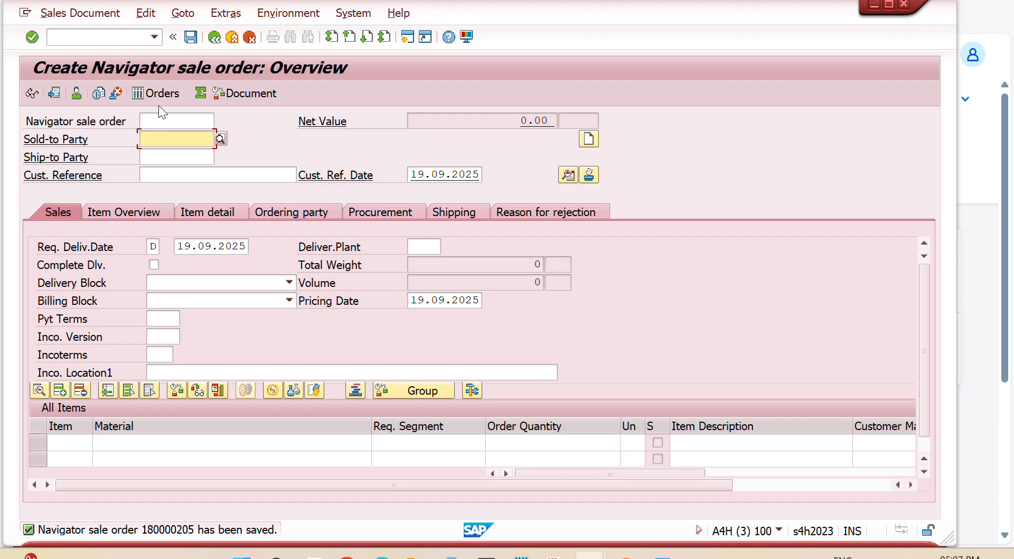
left_click(29, 95)
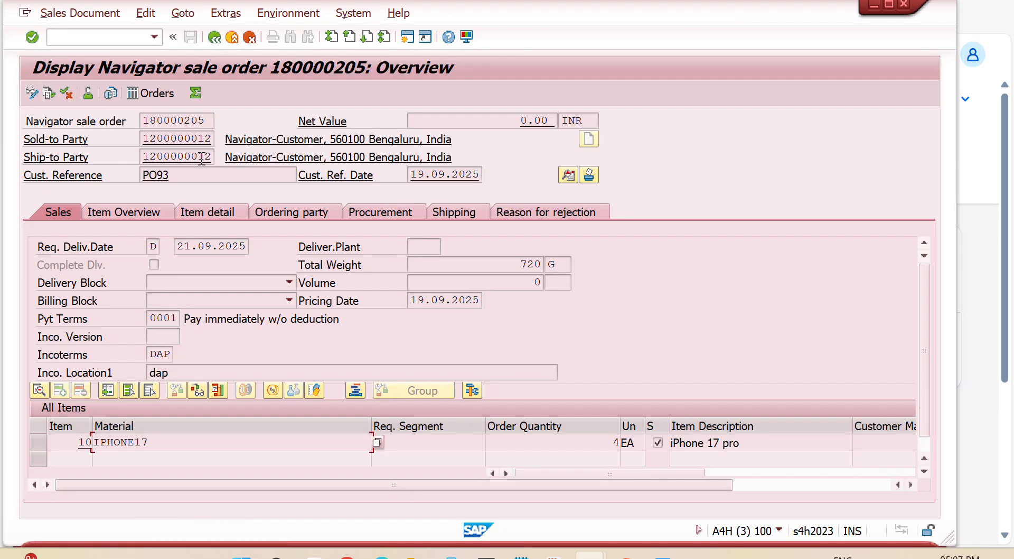
left_click_drag(211, 120, 85, 123)
Step: Refresh the SAP_PAL allocation overview in Fiori and open the highloaded period starting 20.09.2025 to examine its quantities and order items
key("alt+Tab")
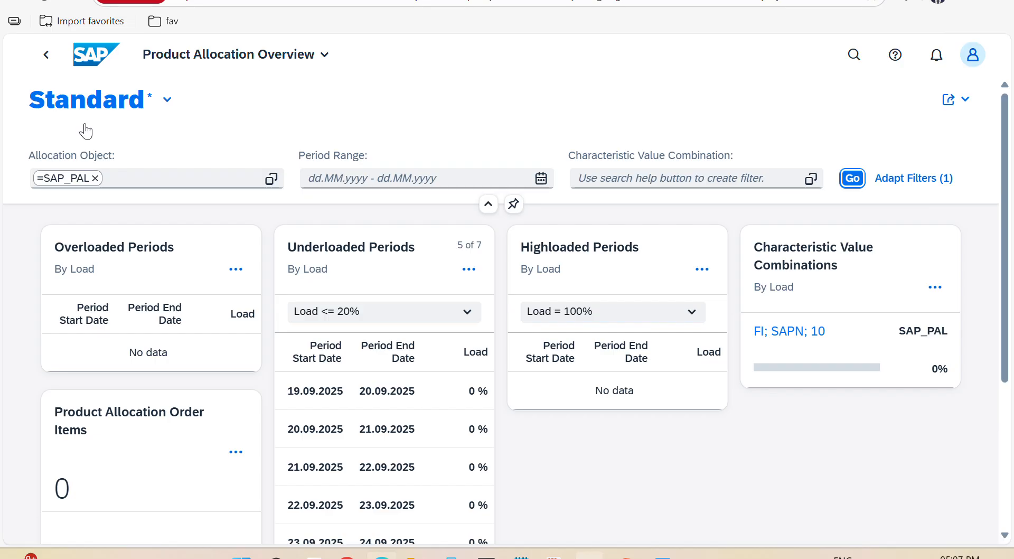
left_click(851, 181)
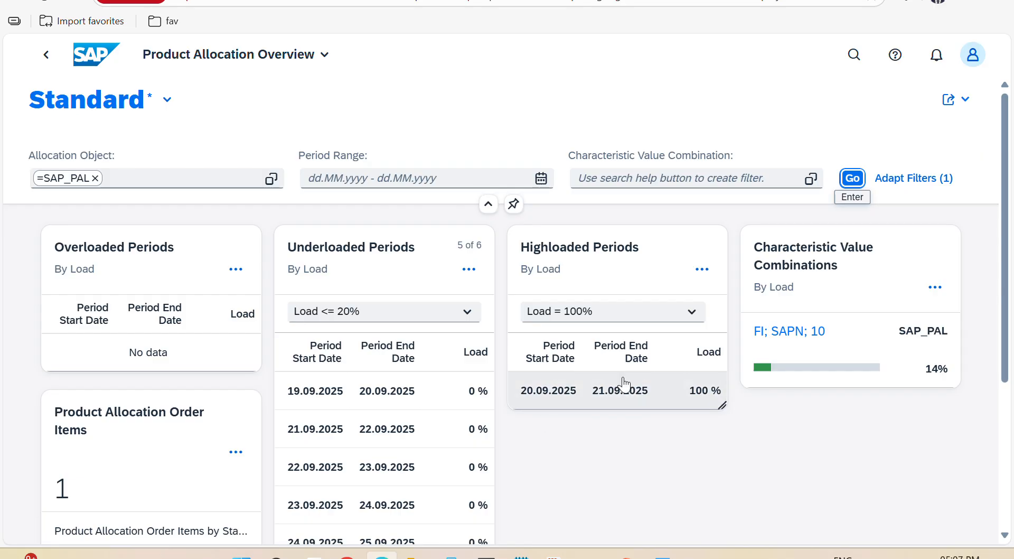
left_click(609, 401)
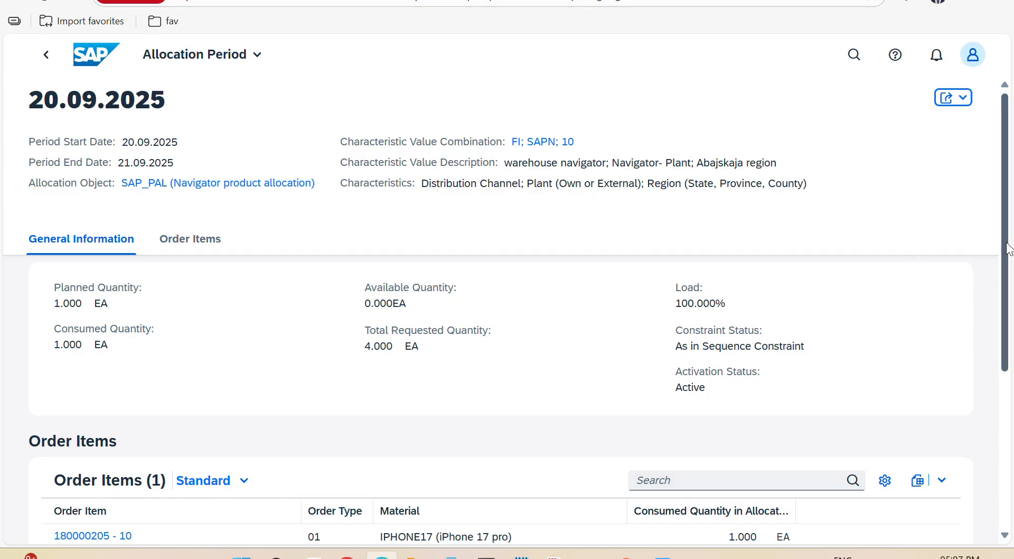
left_click_drag(1005, 241, 998, 350)
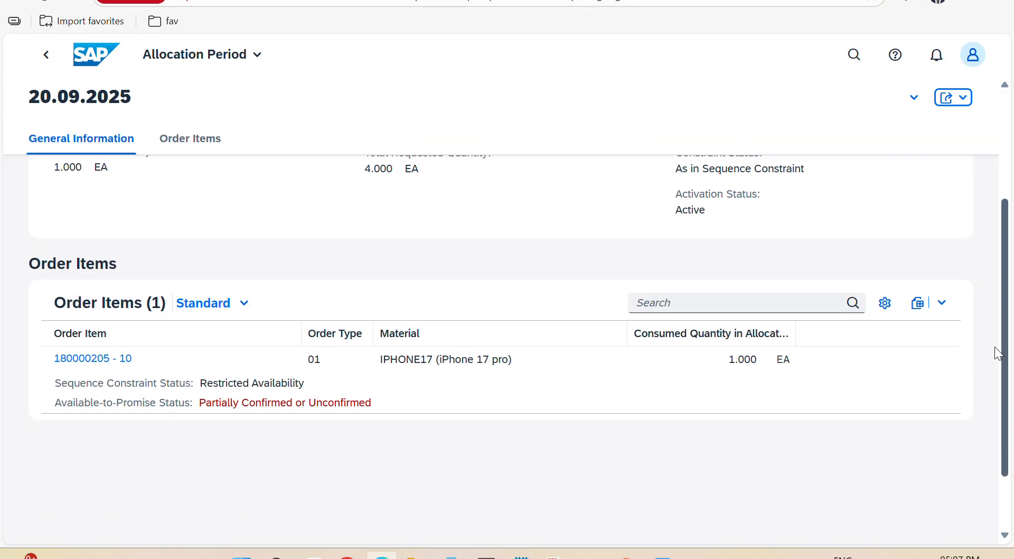
Step: Compare the allocation period's order item, total requested quantity, and consumed quantity with item 10 of the sales order in SAP GUI
left_click(98, 358)
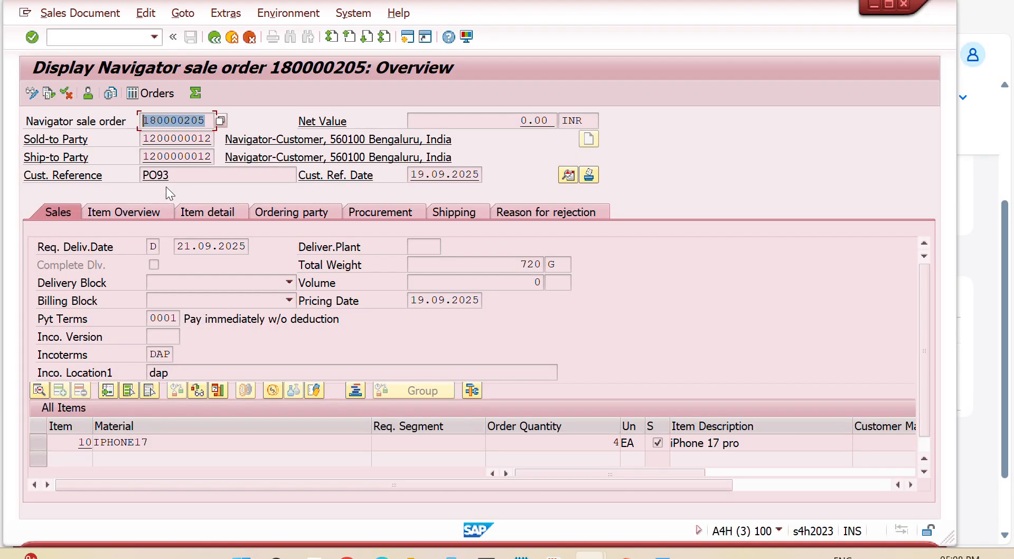
key("alt+Tab")
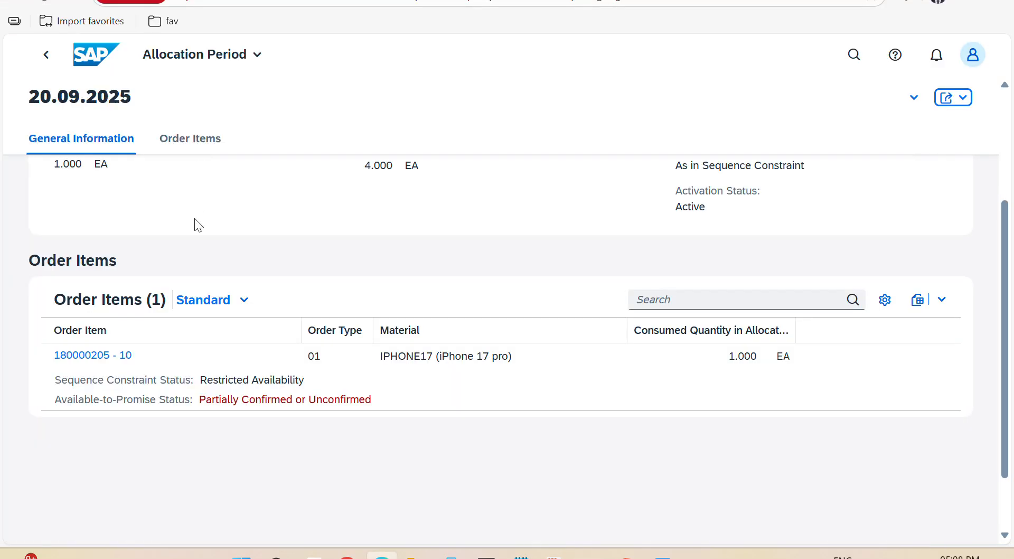
left_click(126, 358)
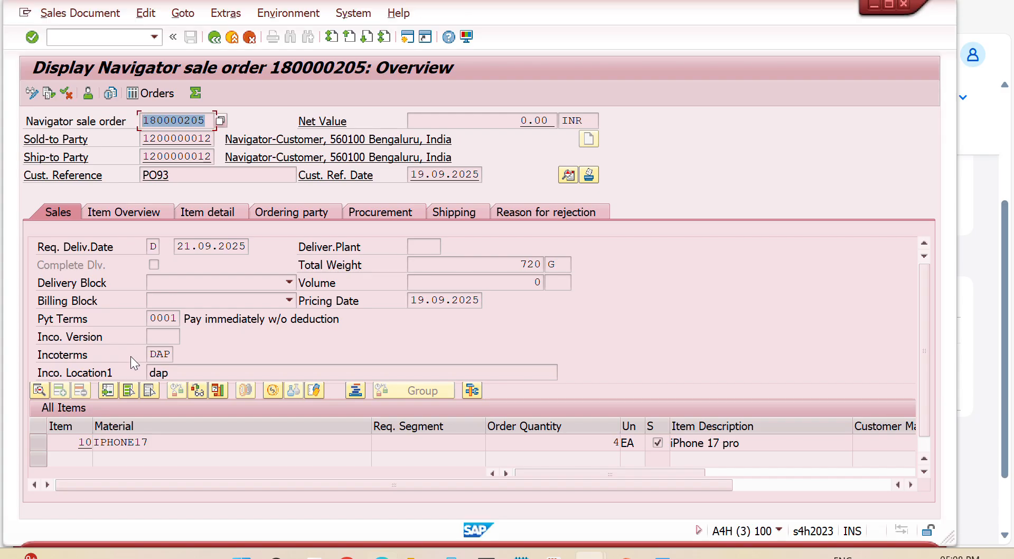
left_click(84, 442)
key("alt+Tab")
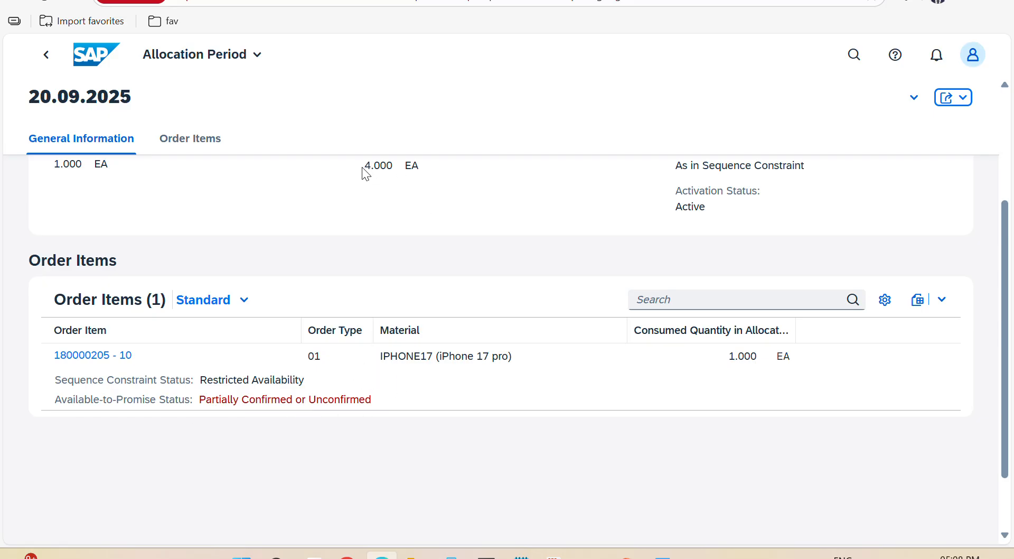
left_click_drag(365, 170, 398, 166)
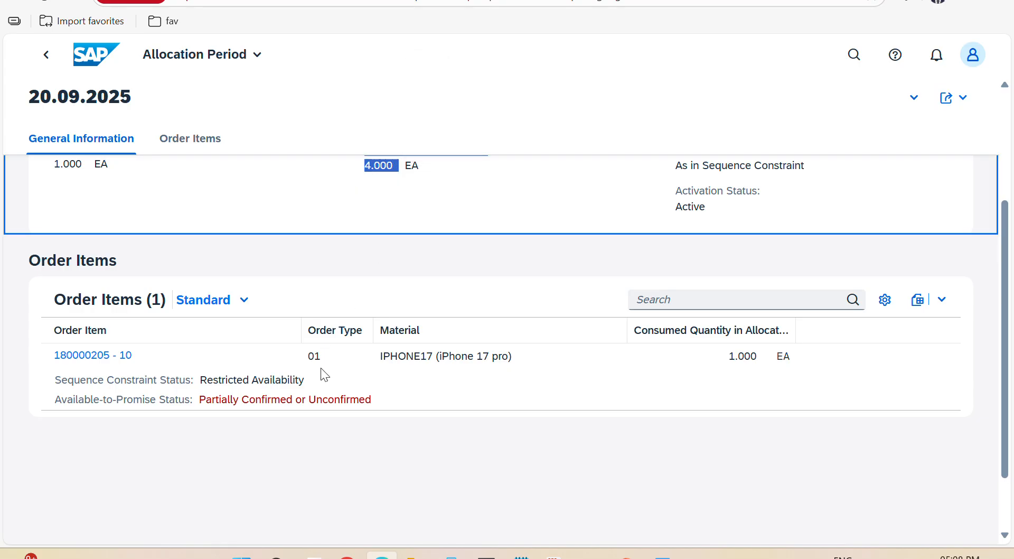
left_click(696, 356)
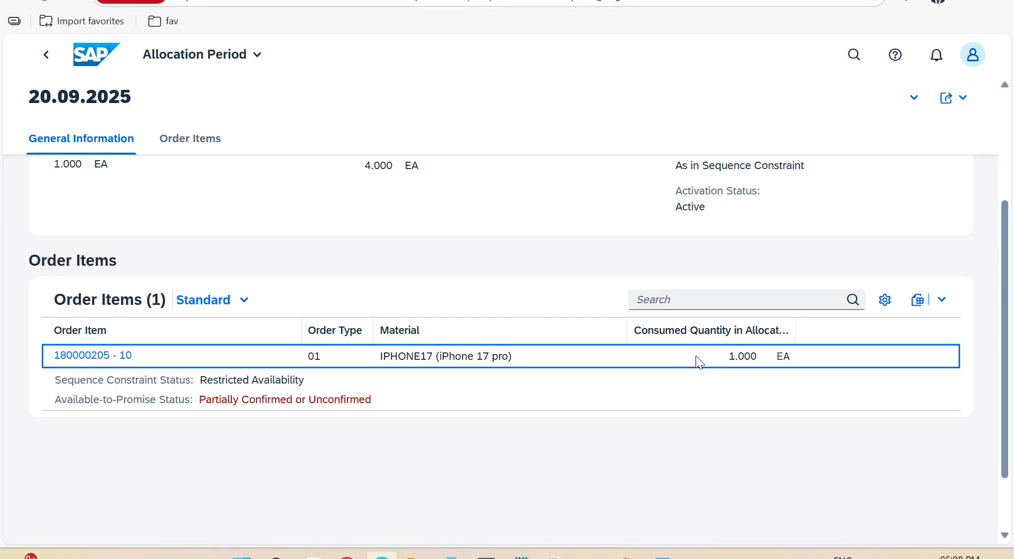
left_click_drag(698, 356, 731, 371)
left_click(732, 378)
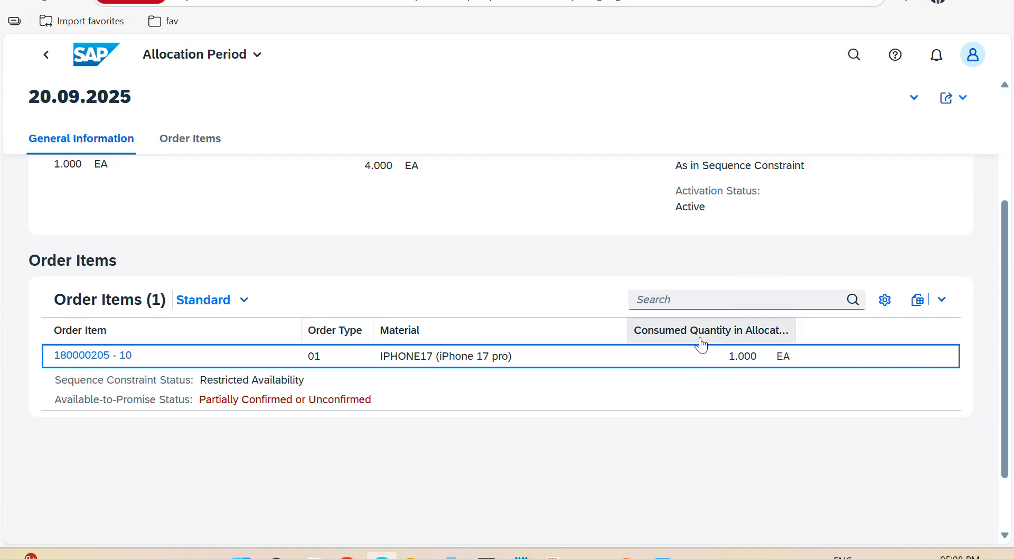
Step: Go back from the allocation period to the Product Allocation Overview and review its remaining cards for SAP_PAL
key("alt+Tab")
key("alt+Tab")
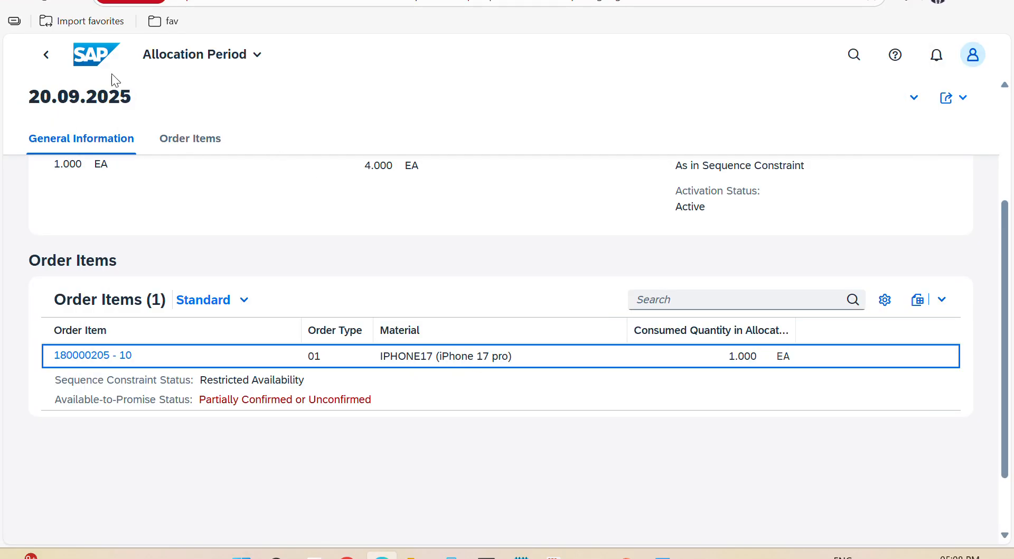
left_click(49, 68)
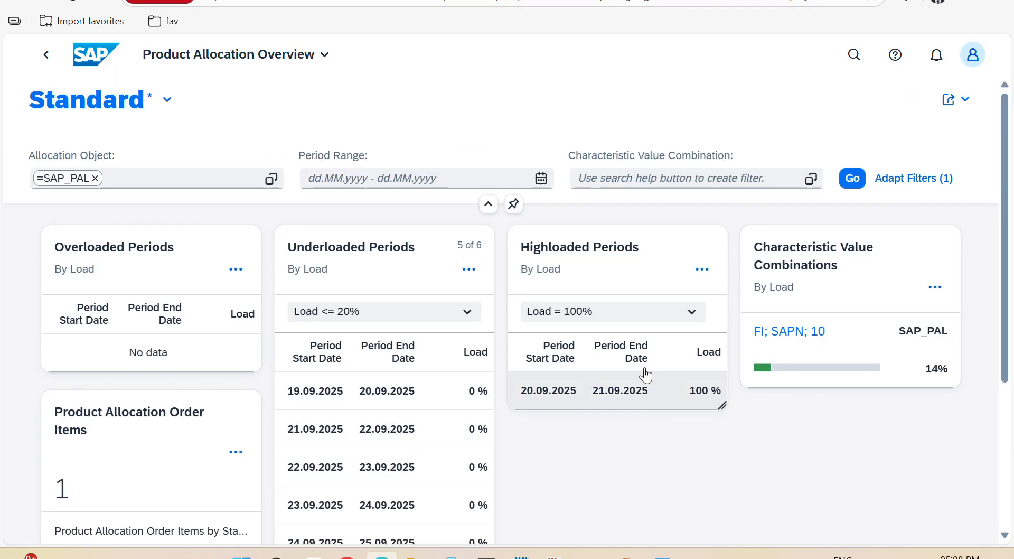
scroll(1005, 280, "down", 1)
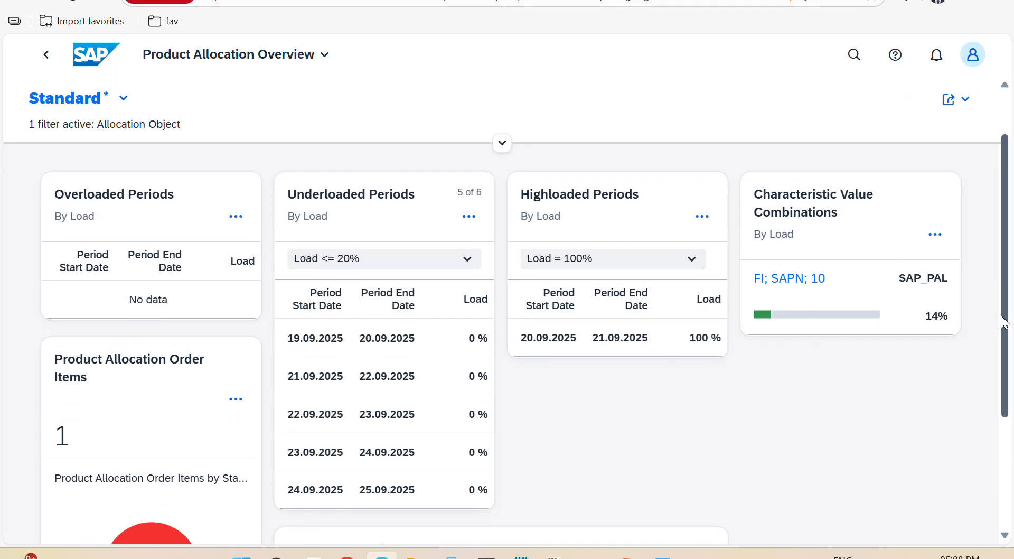